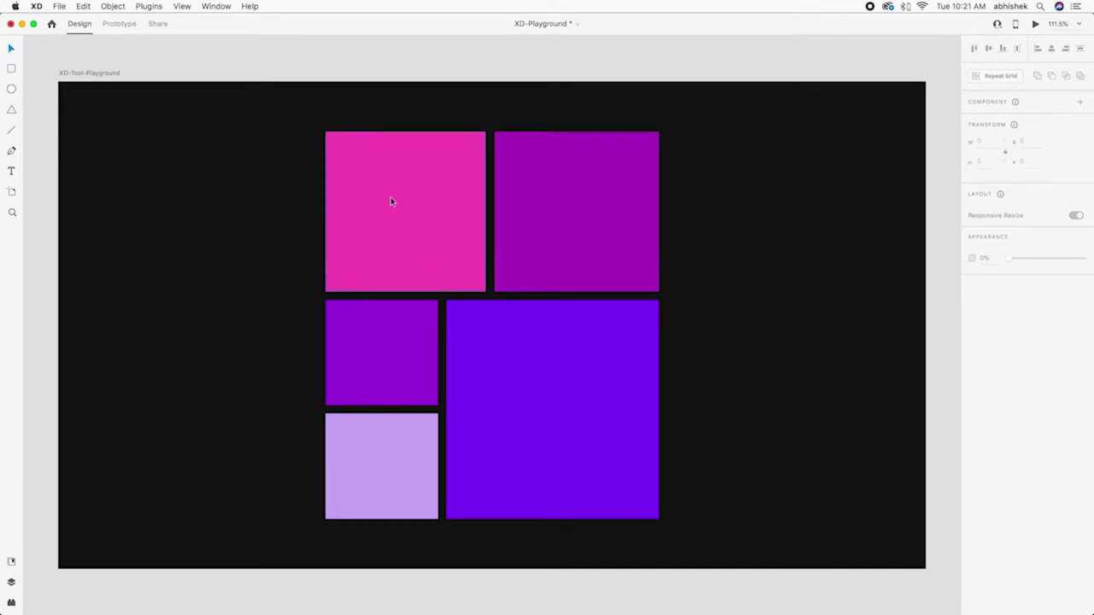
# Step: Select each of the five colored rectangles in turn, ending on the large violet one
pyautogui.click(391, 195)
pyautogui.click(525, 342)
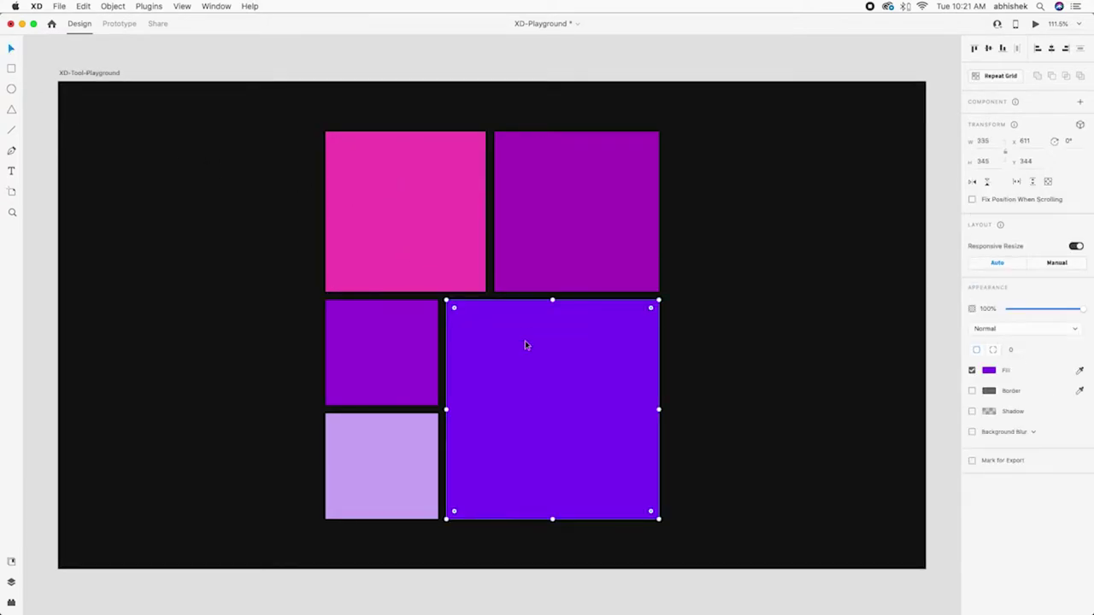
pyautogui.click(385, 343)
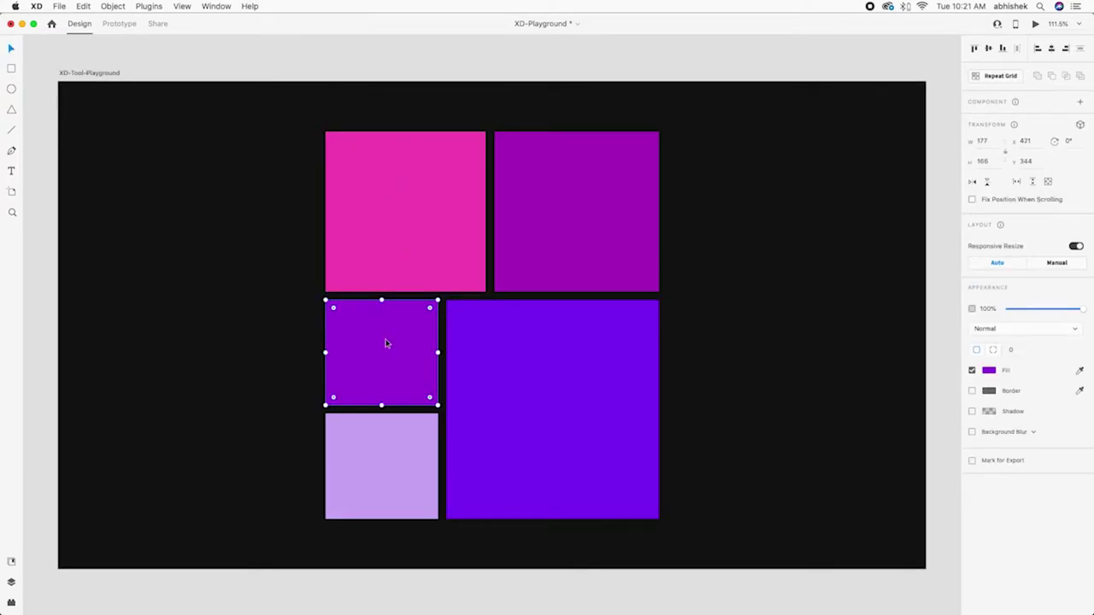
pyautogui.click(556, 246)
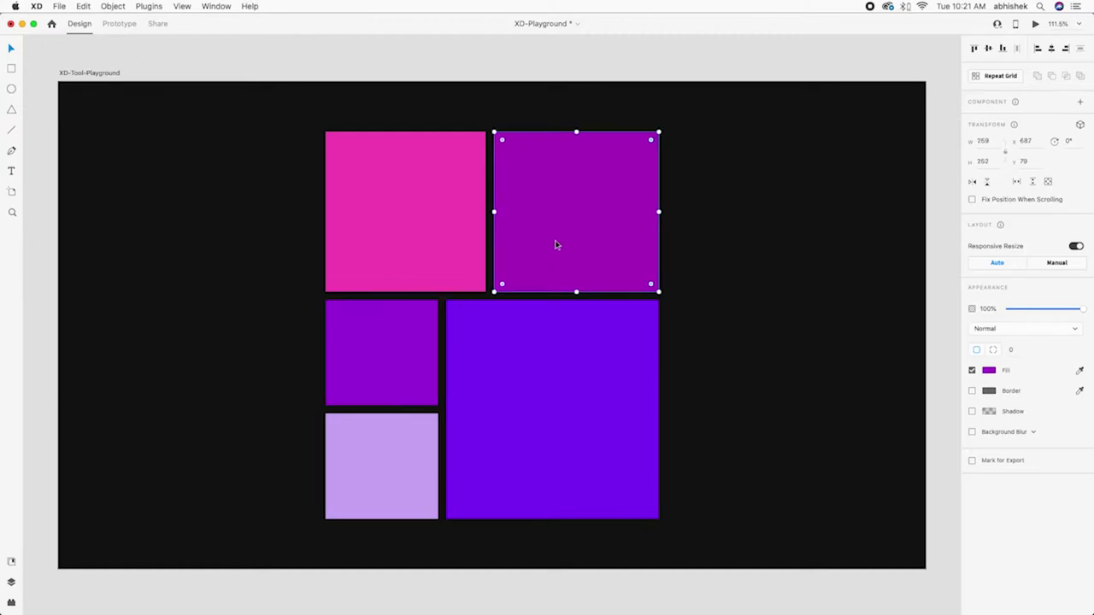
pyautogui.click(414, 441)
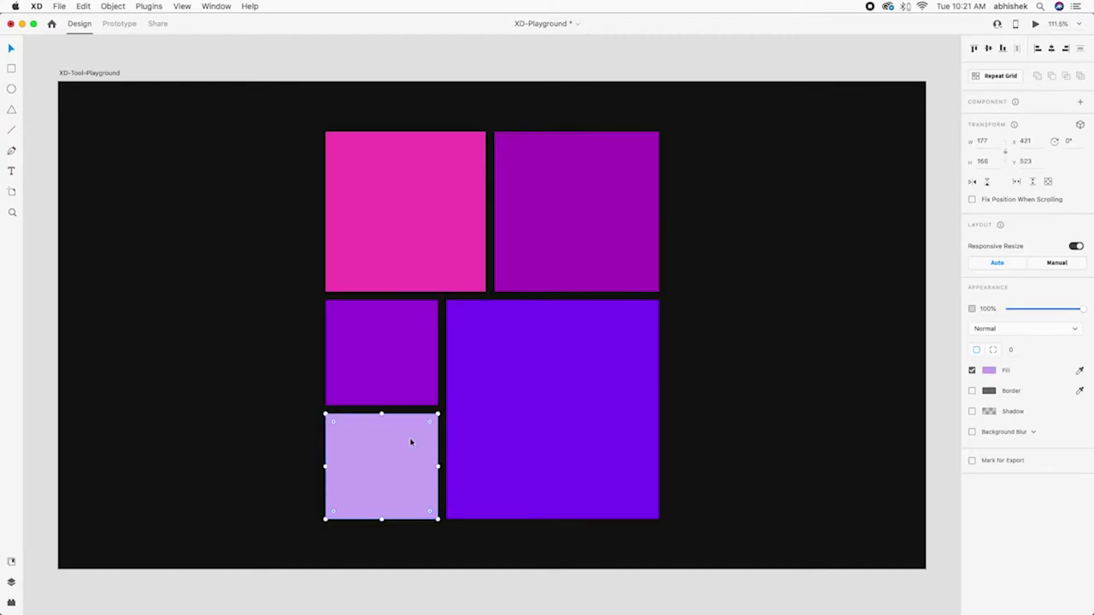
pyautogui.click(539, 325)
# Step: Round the large violet rectangle's corners, Alt-dragging the top-left into a quarter-circle
pyautogui.moveTo(454, 308)
pyautogui.mouseDown()
pyautogui.moveTo(460, 346)
pyautogui.moveTo(577, 483)
pyautogui.moveTo(465, 359)
pyautogui.moveTo(453, 291)
pyautogui.moveTo(410, 223)
pyautogui.mouseUp()
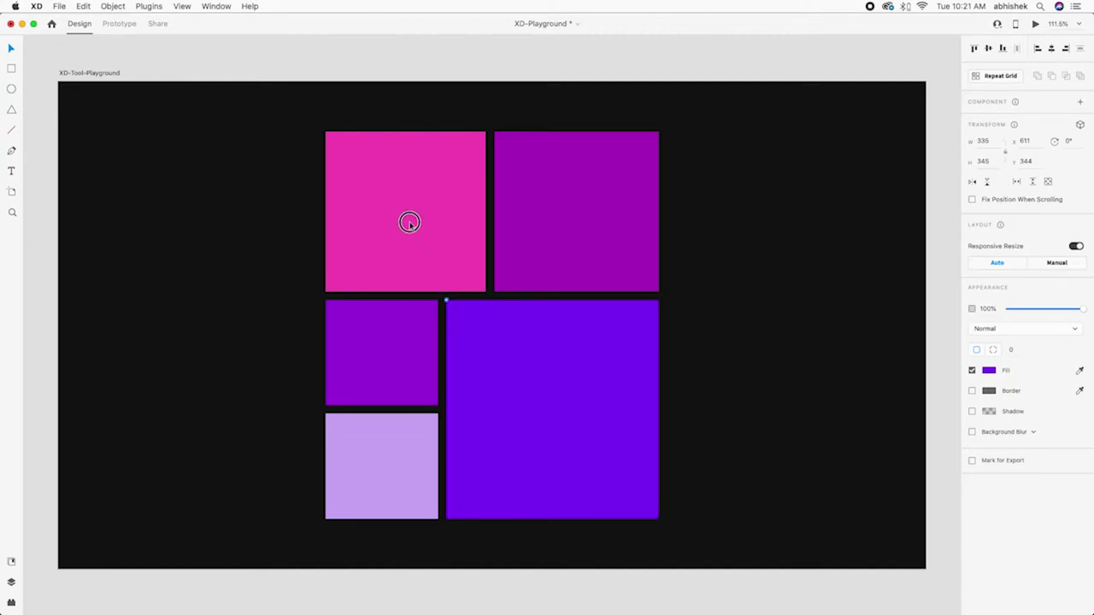
pyautogui.press('alt')
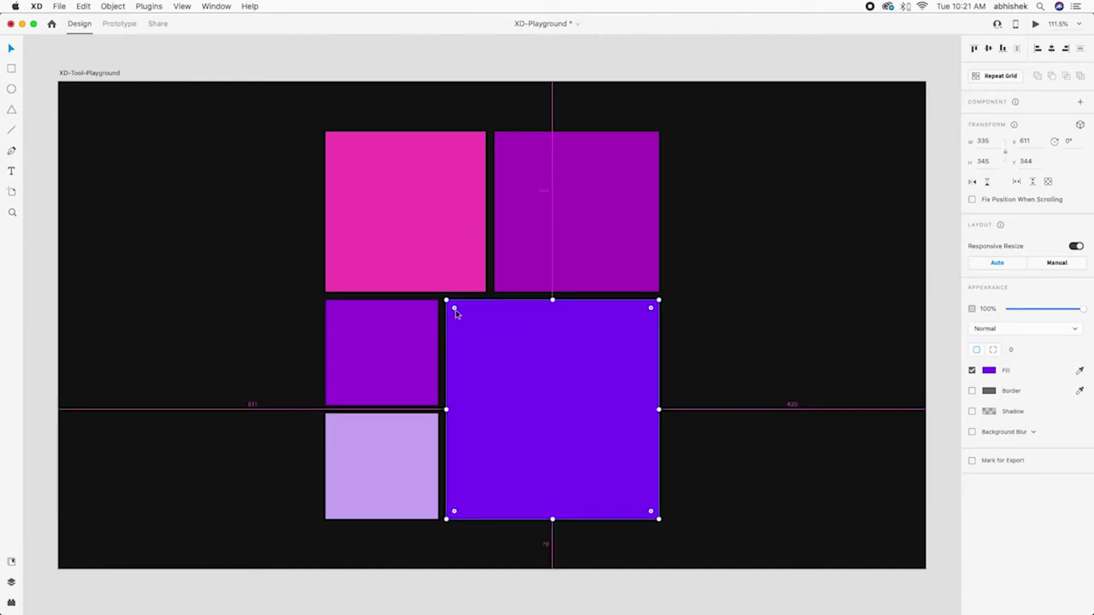
pyautogui.moveTo(453, 311)
pyautogui.mouseDown()
pyautogui.moveTo(457, 368)
pyautogui.moveTo(490, 442)
pyautogui.moveTo(576, 518)
pyautogui.moveTo(422, 317)
pyautogui.mouseUp()
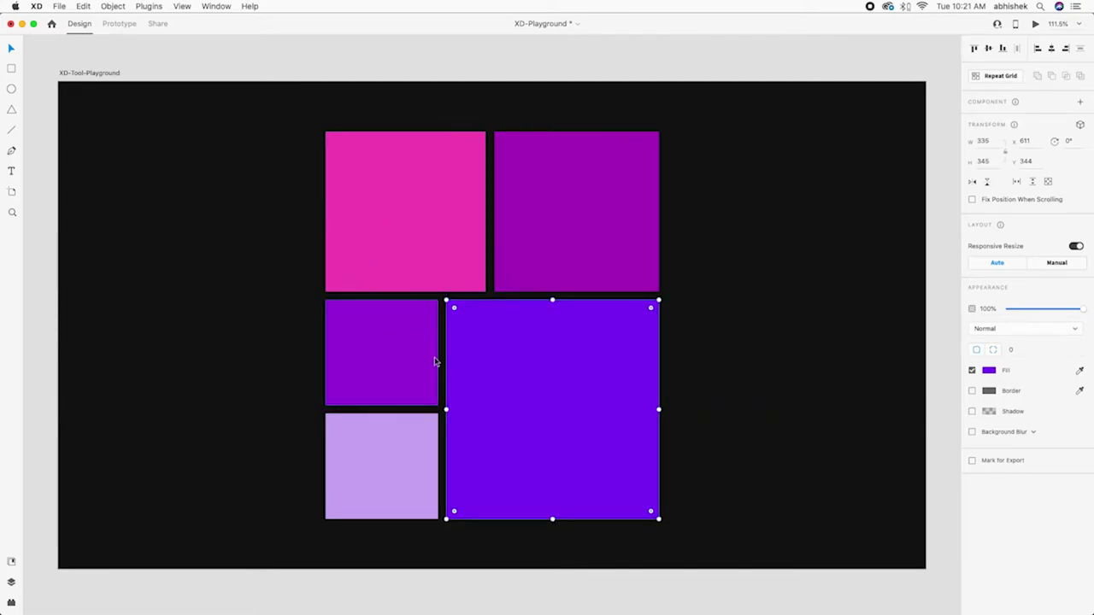
pyautogui.click(589, 273)
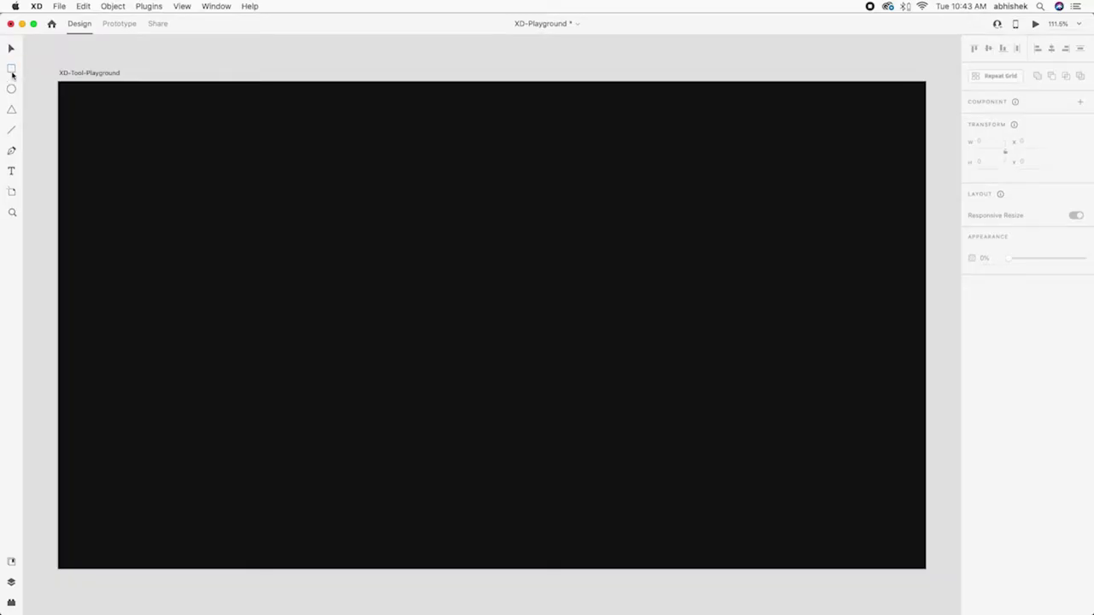
# Step: Draw a white square with the Rectangle tool and centre it on the artboard
pyautogui.click(11, 70)
pyautogui.moveTo(420, 246); pyautogui.dragTo(609, 443)
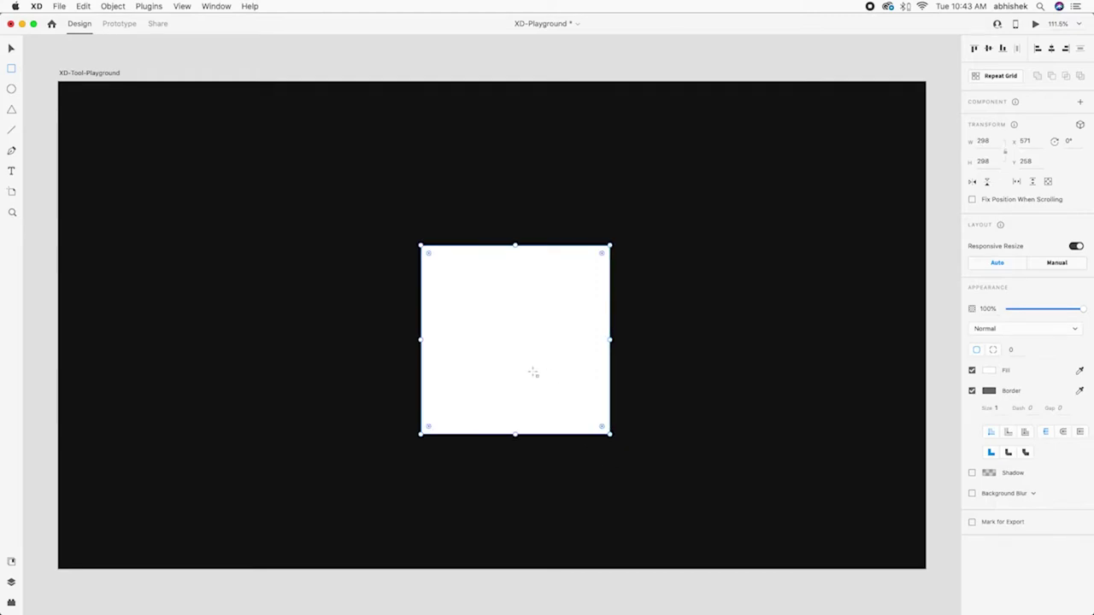
pyautogui.moveTo(525, 363); pyautogui.dragTo(503, 348)
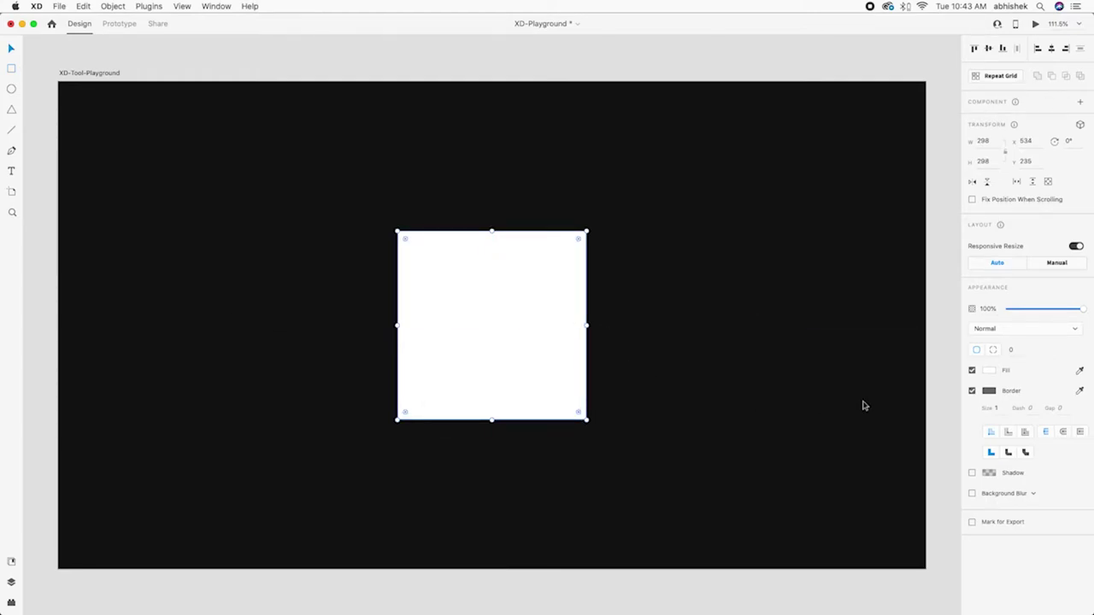
# Step: Give the square a 30 corner radius, then return it to 0
pyautogui.click(1022, 353)
pyautogui.write('30')
pyautogui.press('Return')
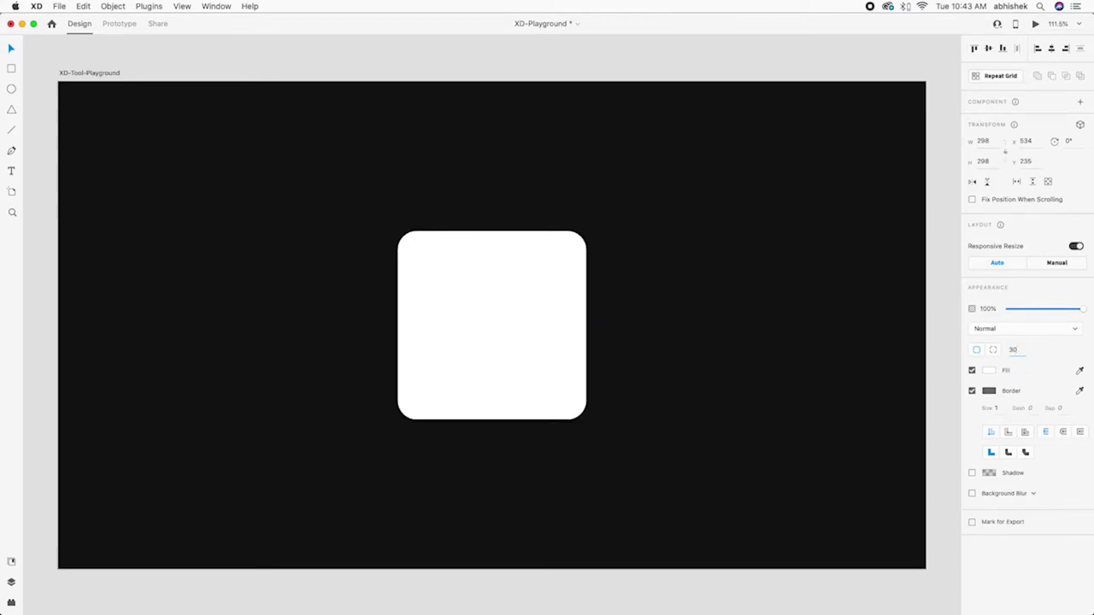
pyautogui.hotkey('shift', 'Down')
pyautogui.hotkey('shift', 'Down')
pyautogui.hotkey('shift', 'Down')
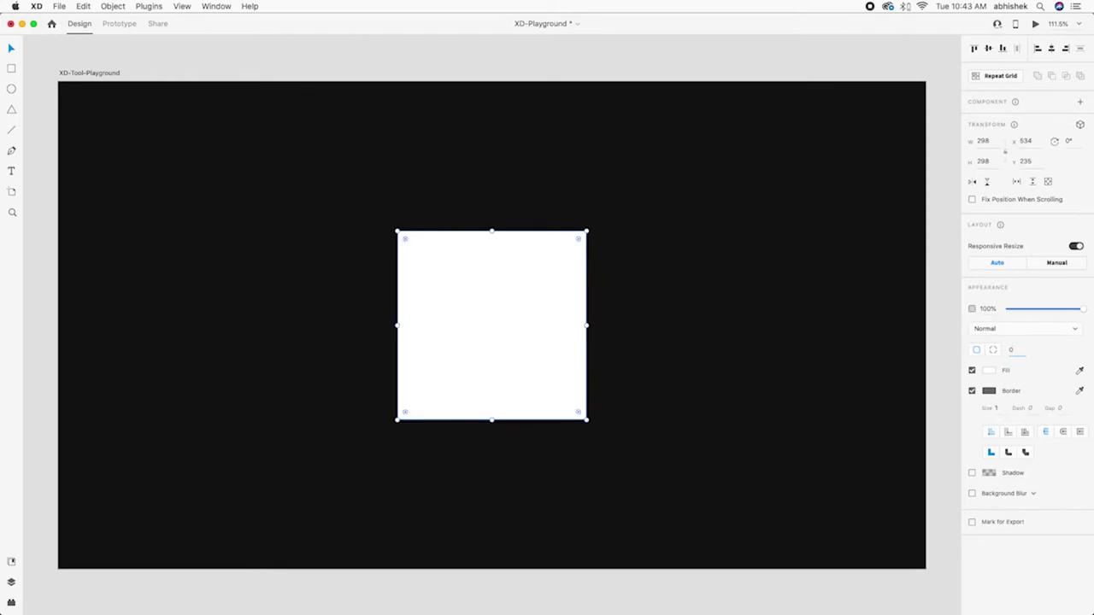
# Step: Try per-corner radii of 20, then reset every corner to 0
pyautogui.click(993, 351)
pyautogui.press('Tab')
pyautogui.write('0')
pyautogui.press('Tab')
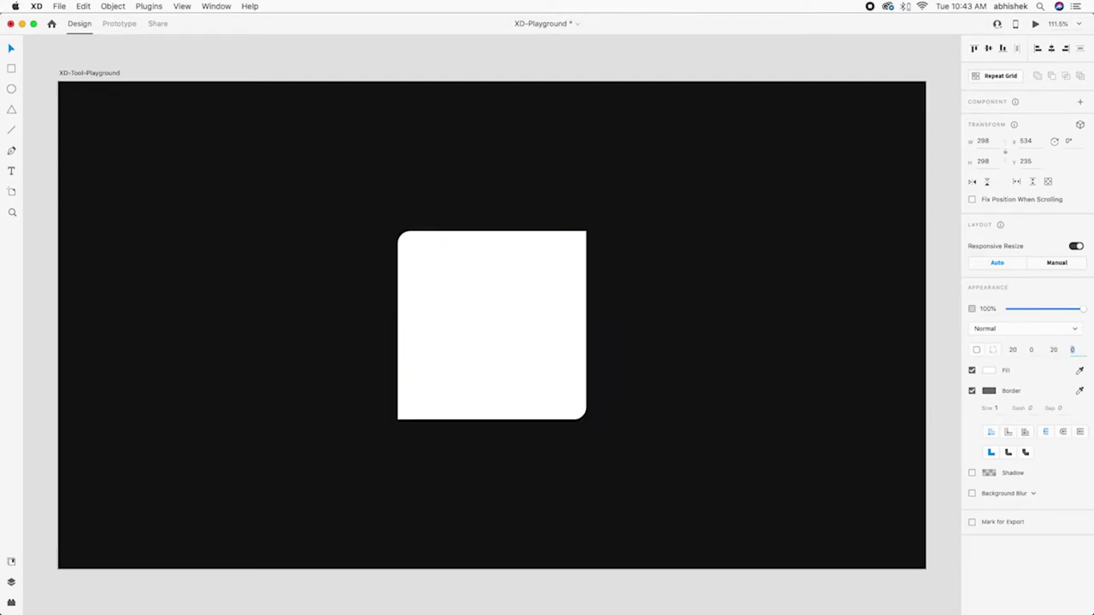
pyautogui.press('Tab')
pyautogui.write('0')
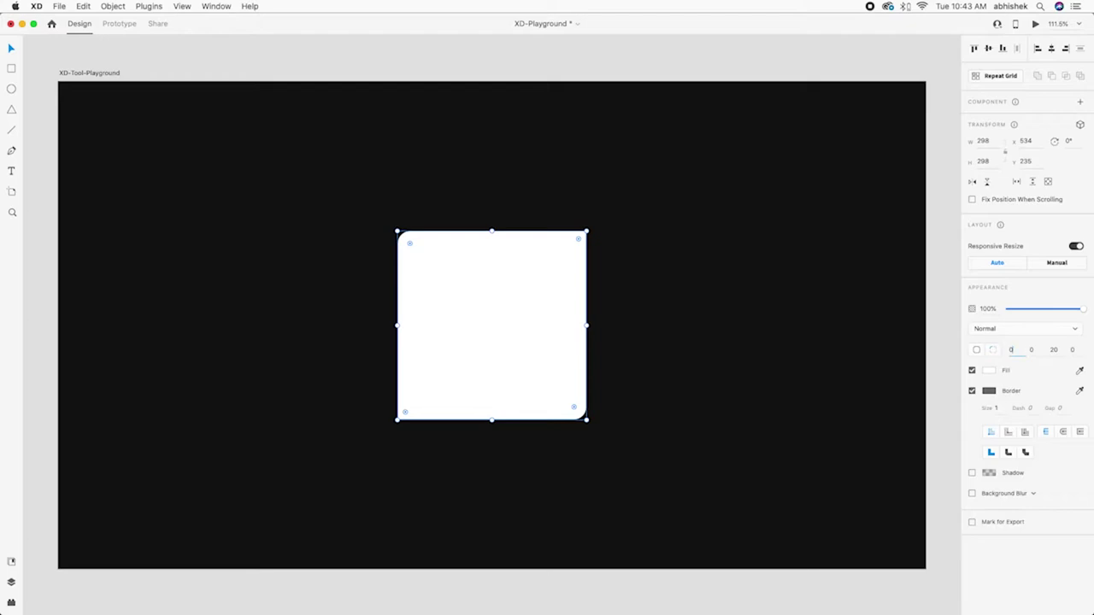
pyautogui.press('Tab')
pyautogui.press('Tab')
pyautogui.write('0')
pyautogui.press('Return')
# Step: Round all four of the square's corners to 94 by dragging the radius widget
pyautogui.click(606, 305)
pyautogui.click(550, 299)
pyautogui.moveTo(579, 242); pyautogui.dragTo(574, 291)
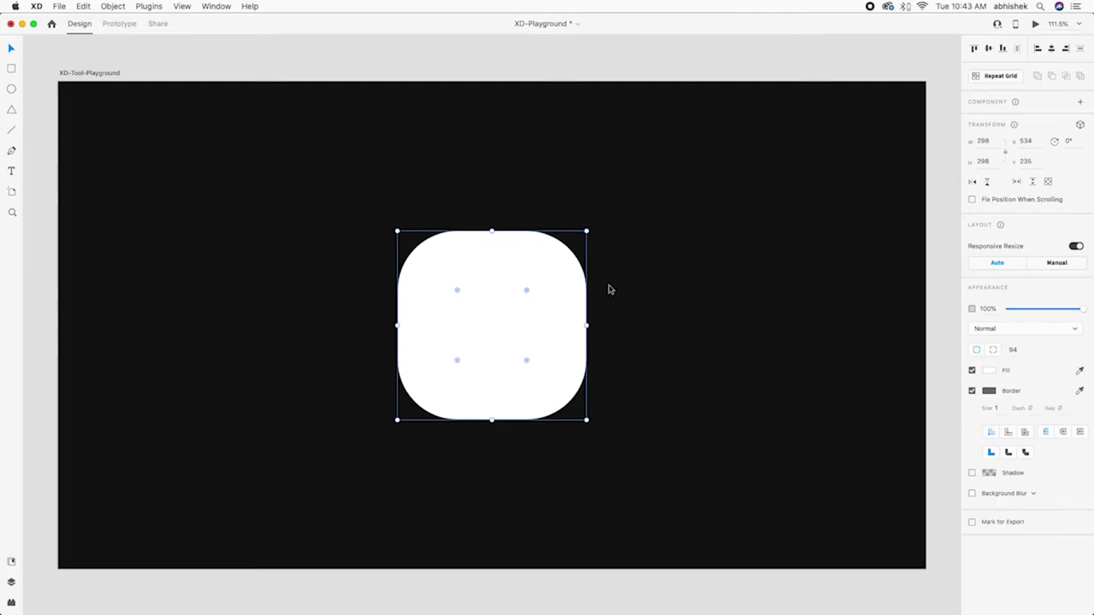
pyautogui.moveTo(527, 289)
pyautogui.mouseDown()
pyautogui.moveTo(550, 272)
pyautogui.moveTo(596, 128)
pyautogui.mouseUp()
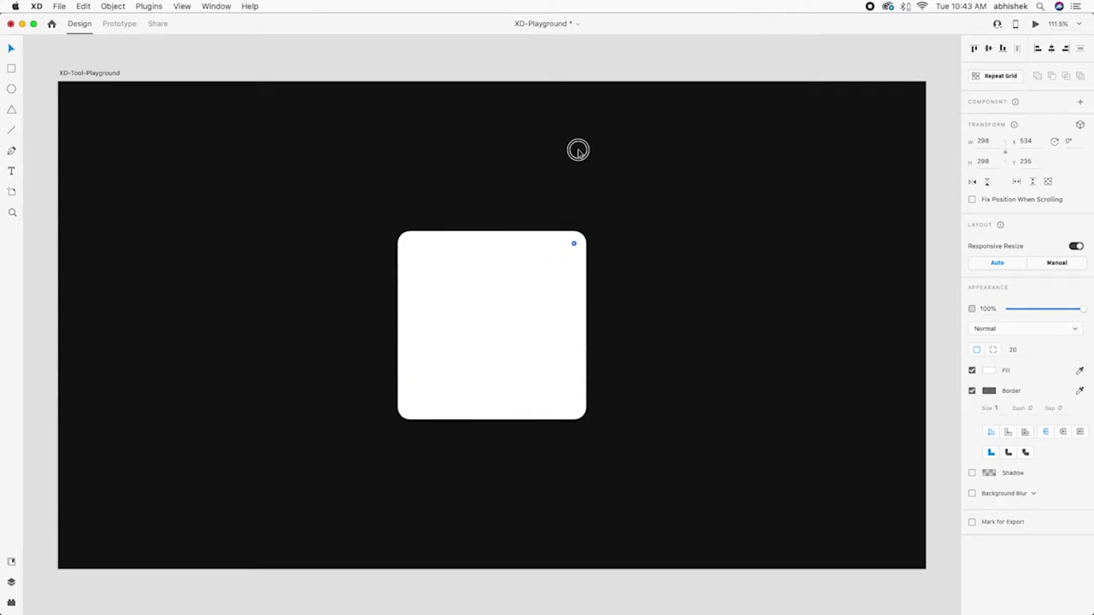
# Step: Alt-round only the top-right corner, undo it, and deselect the square
pyautogui.click(625, 274)
pyautogui.click(542, 297)
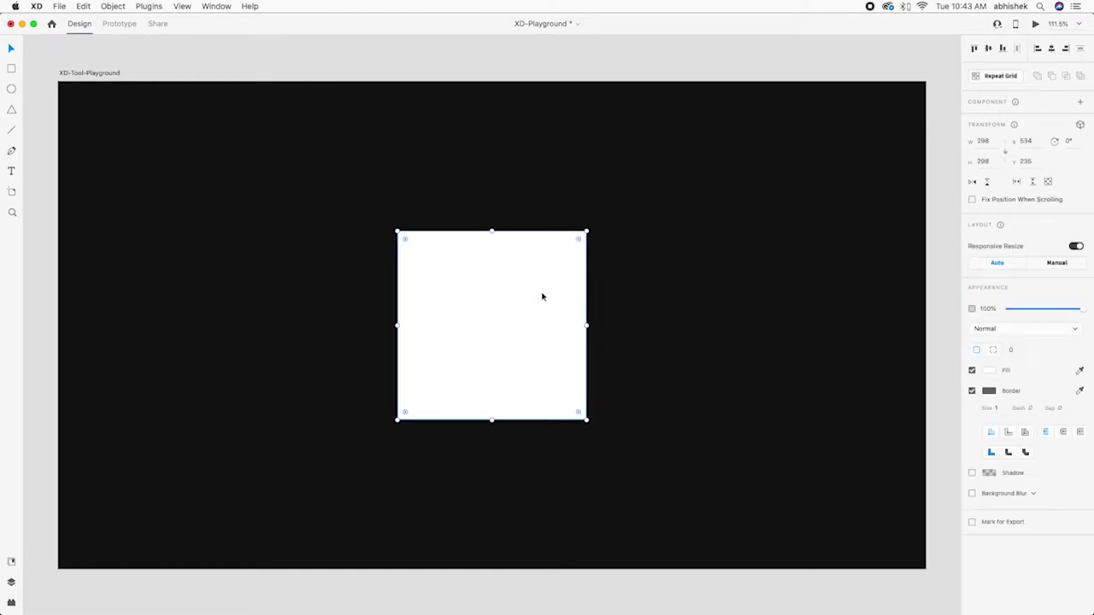
pyautogui.moveTo(579, 239); pyautogui.dragTo(573, 305)
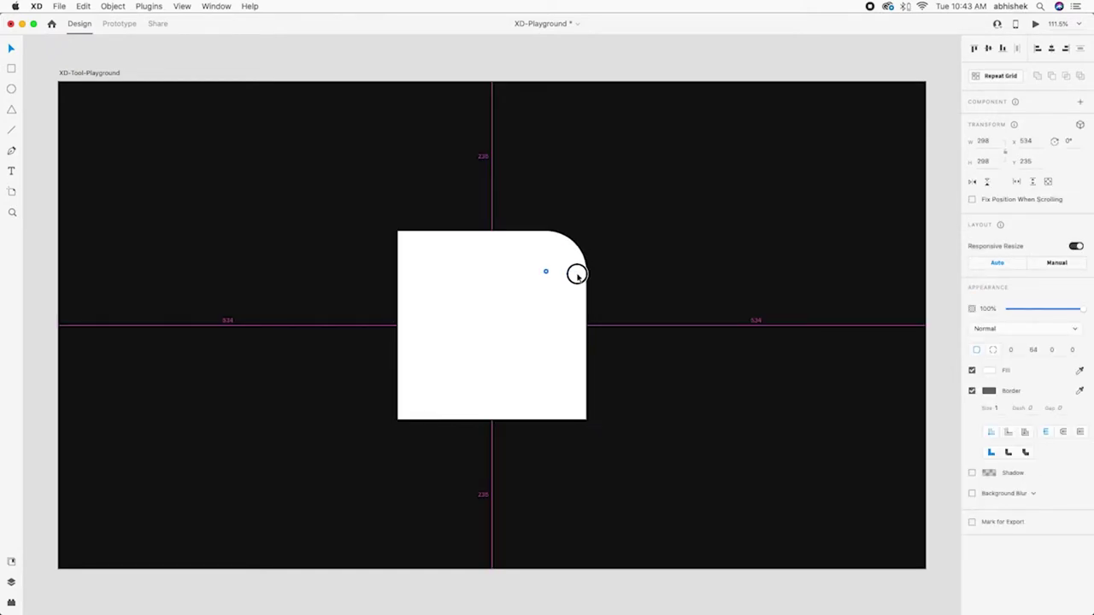
pyautogui.press('super+z')
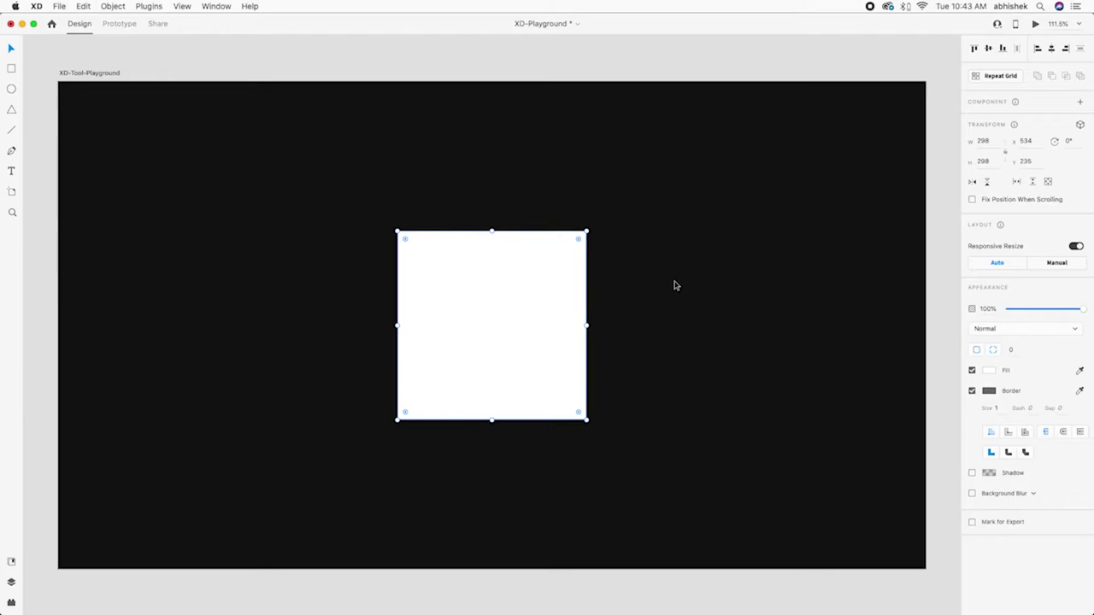
pyautogui.click(667, 279)
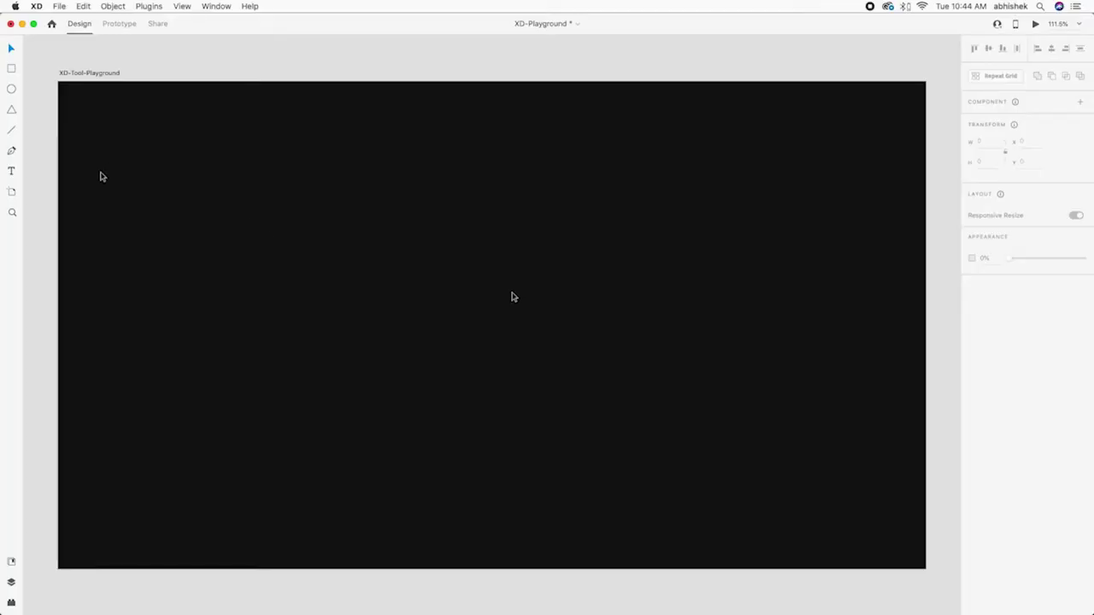
# Step: Draw a circle with the Ellipse tool and centre it on the artboard
pyautogui.click(12, 89)
pyautogui.moveTo(402, 229); pyautogui.dragTo(567, 389)
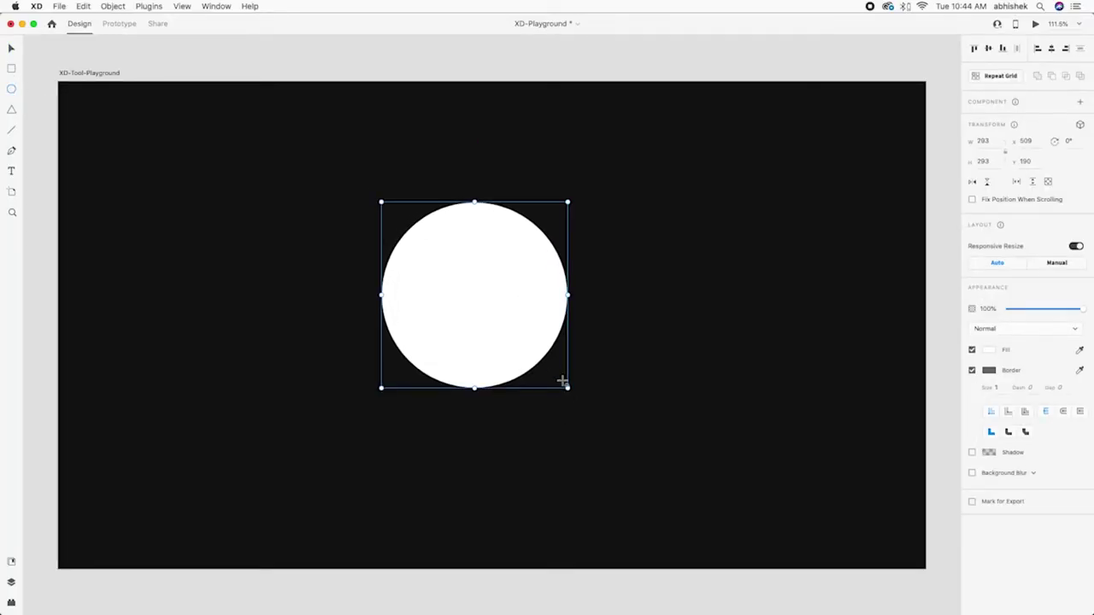
pyautogui.moveTo(513, 322); pyautogui.dragTo(524, 342)
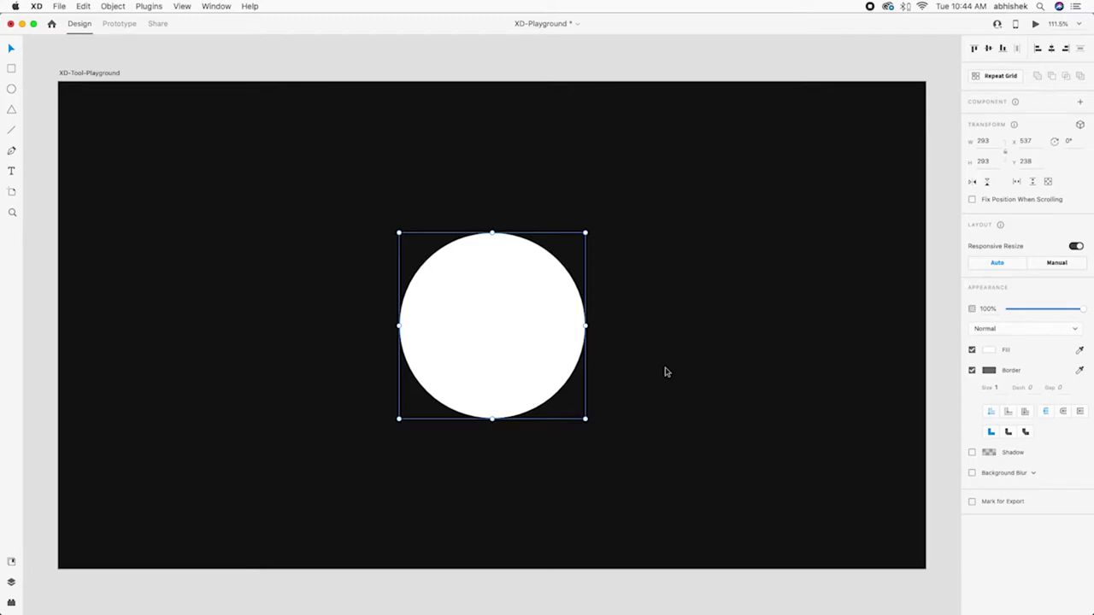
# Step: Fill the circle purple and turn off its border
pyautogui.click(991, 352)
pyautogui.click(927, 314)
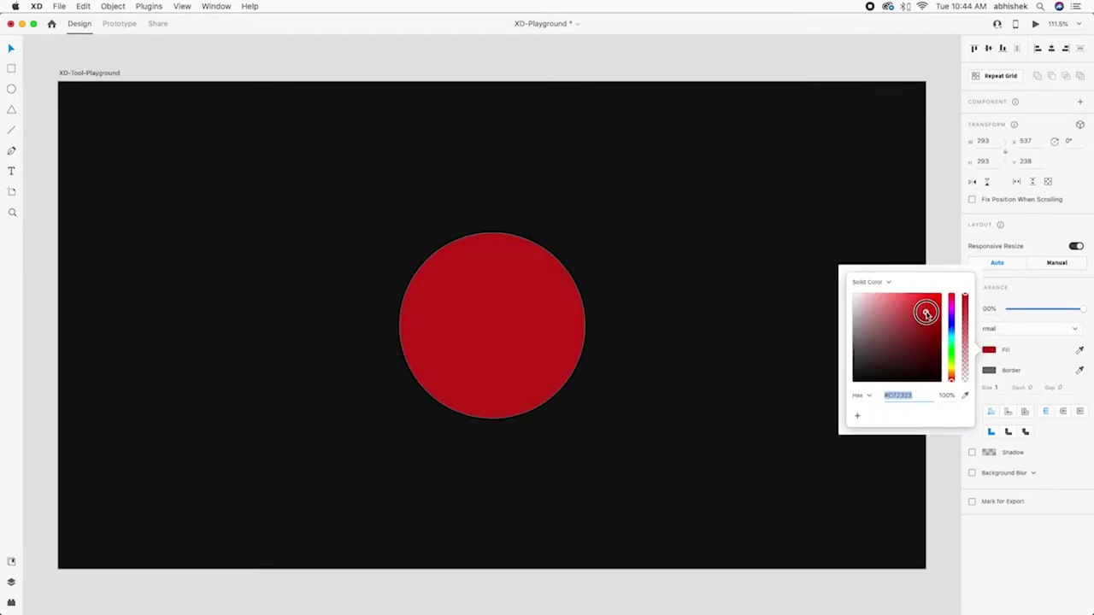
pyautogui.click(950, 315)
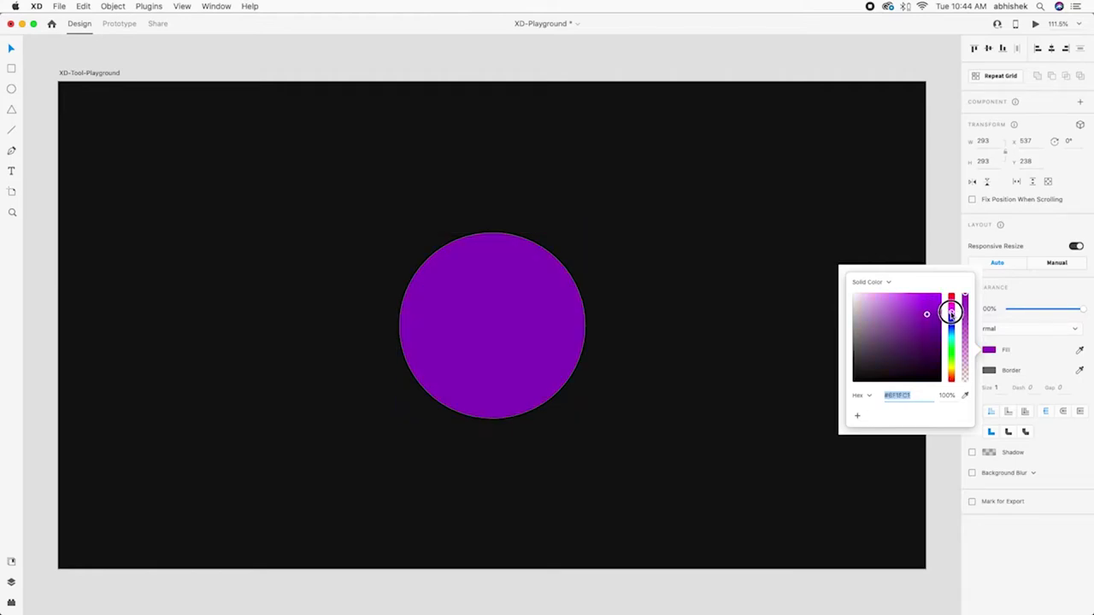
pyautogui.click(970, 379)
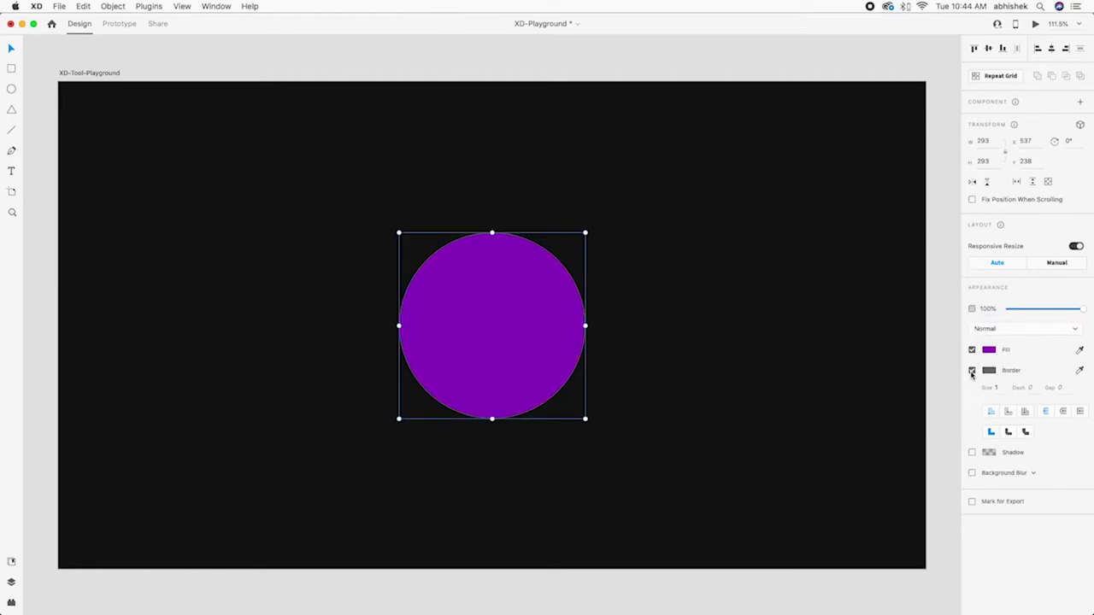
pyautogui.click(972, 370)
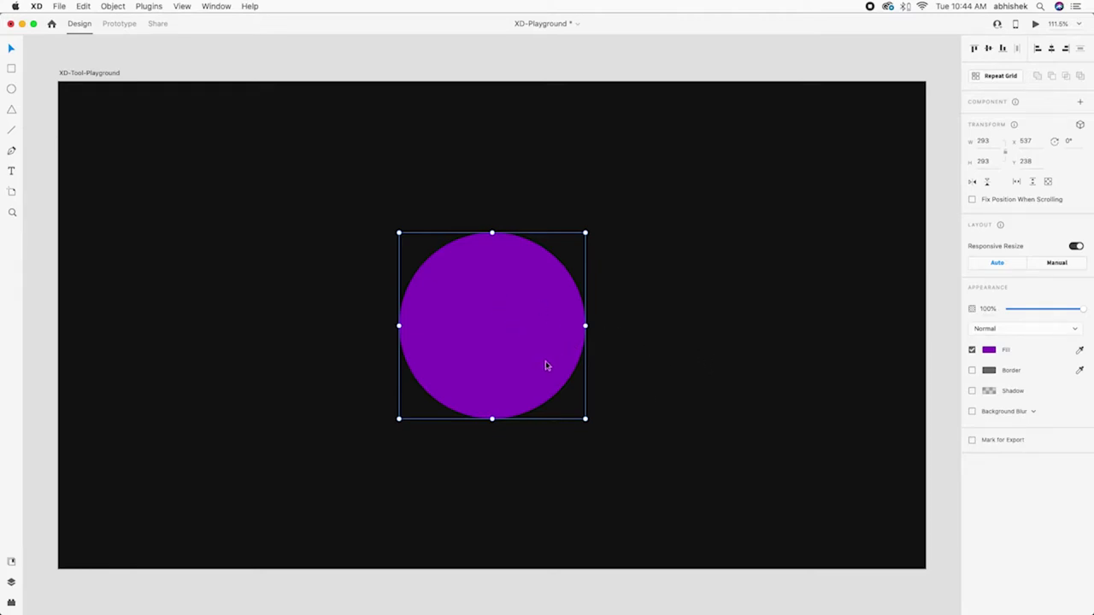
# Step: Duplicate the circle, shrink the copy to 211 wide, and lighten its purple fill
pyautogui.keyDown('alt'); pyautogui.moveTo(515, 339); pyautogui.dragTo(596, 359); pyautogui.keyUp('alt')
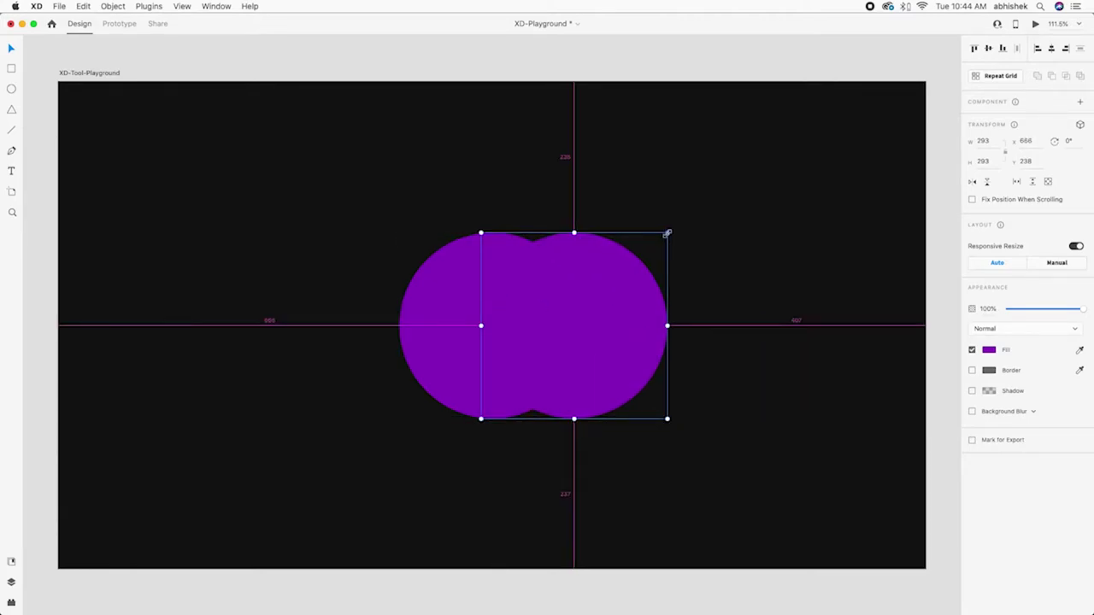
pyautogui.moveTo(667, 232); pyautogui.dragTo(639, 279)
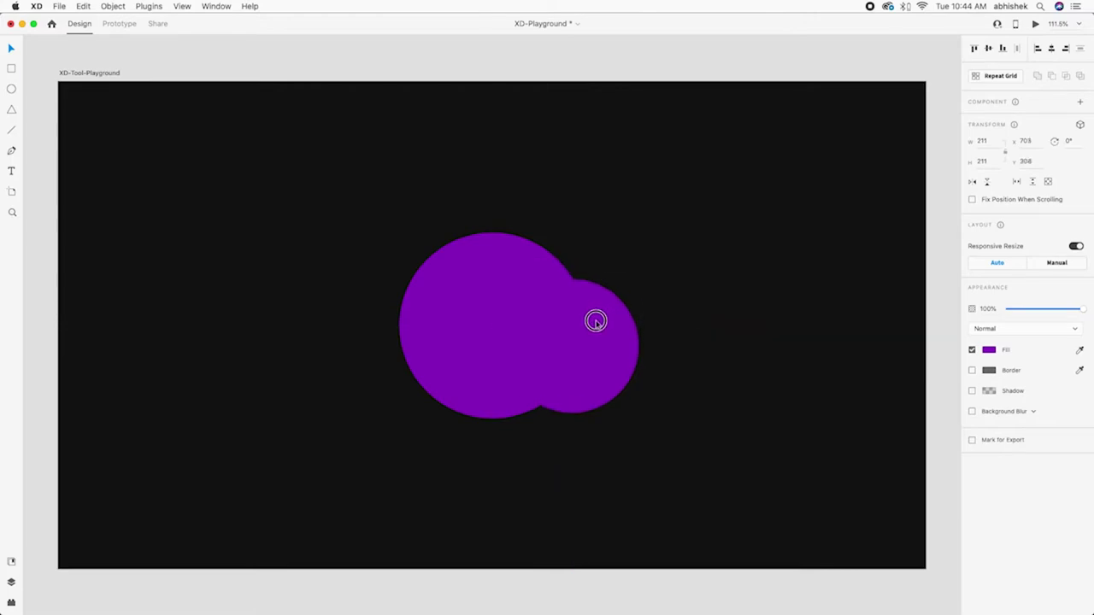
pyautogui.moveTo(596, 320); pyautogui.dragTo(599, 330)
pyautogui.click(989, 351)
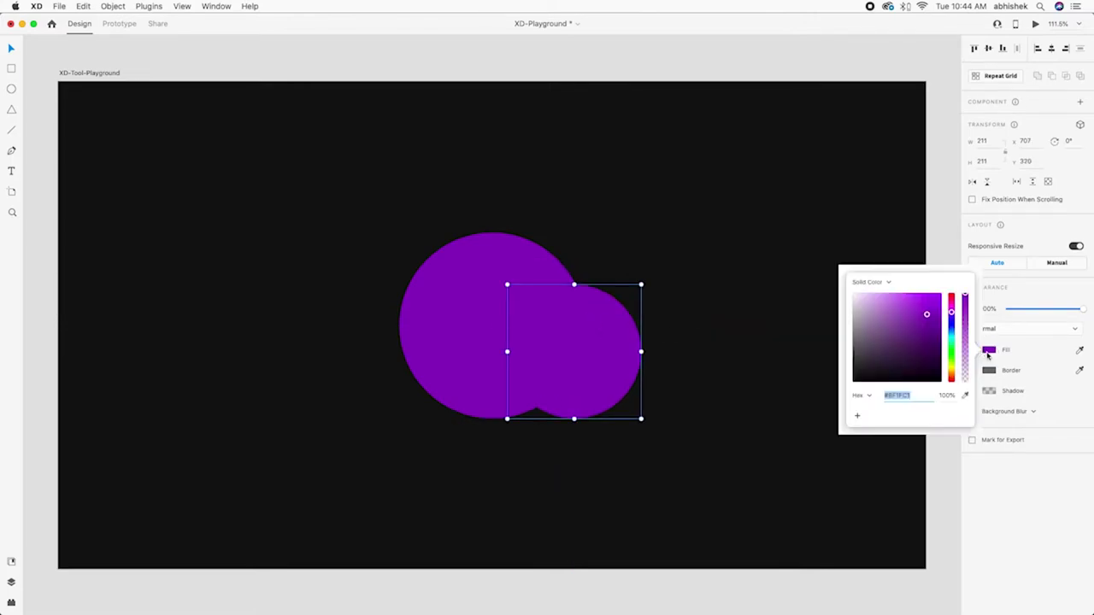
pyautogui.moveTo(915, 325); pyautogui.dragTo(901, 305)
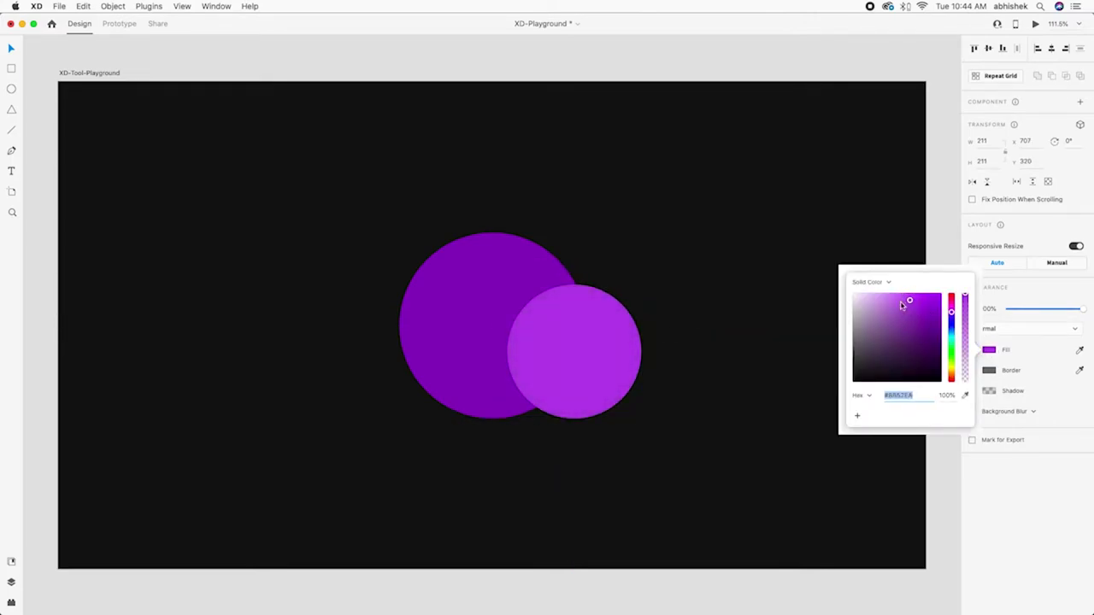
pyautogui.click(633, 311)
# Step: Copy the light circle to the left, enlarge it to 438 wide, and send it to back
pyautogui.click(561, 320)
pyautogui.moveTo(571, 329); pyautogui.dragTo(397, 317)
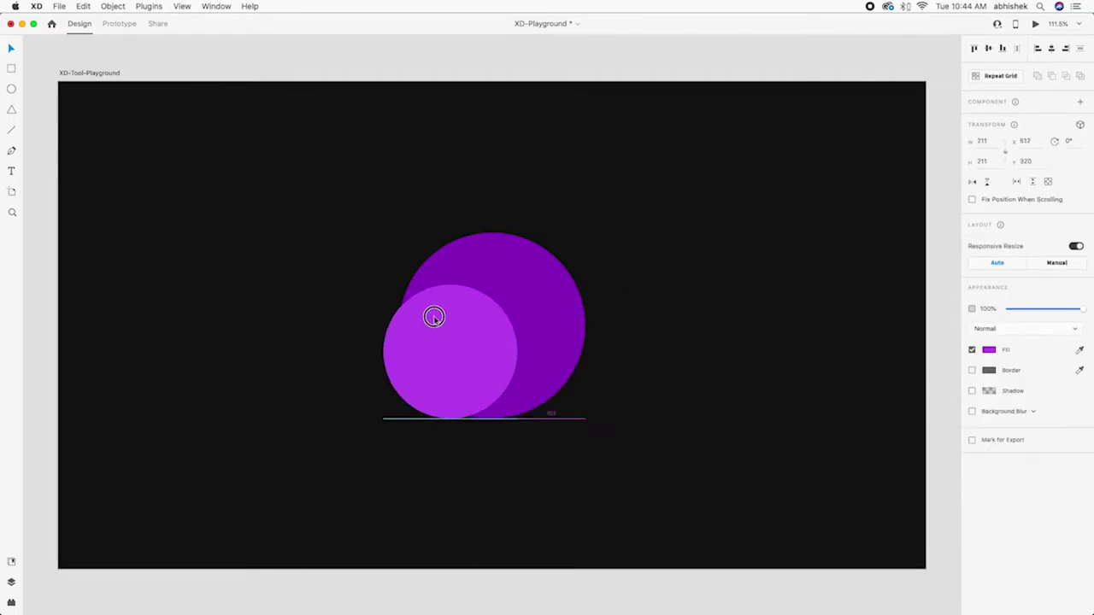
pyautogui.press('super+z')
pyautogui.moveTo(526, 325); pyautogui.dragTo(367, 323)
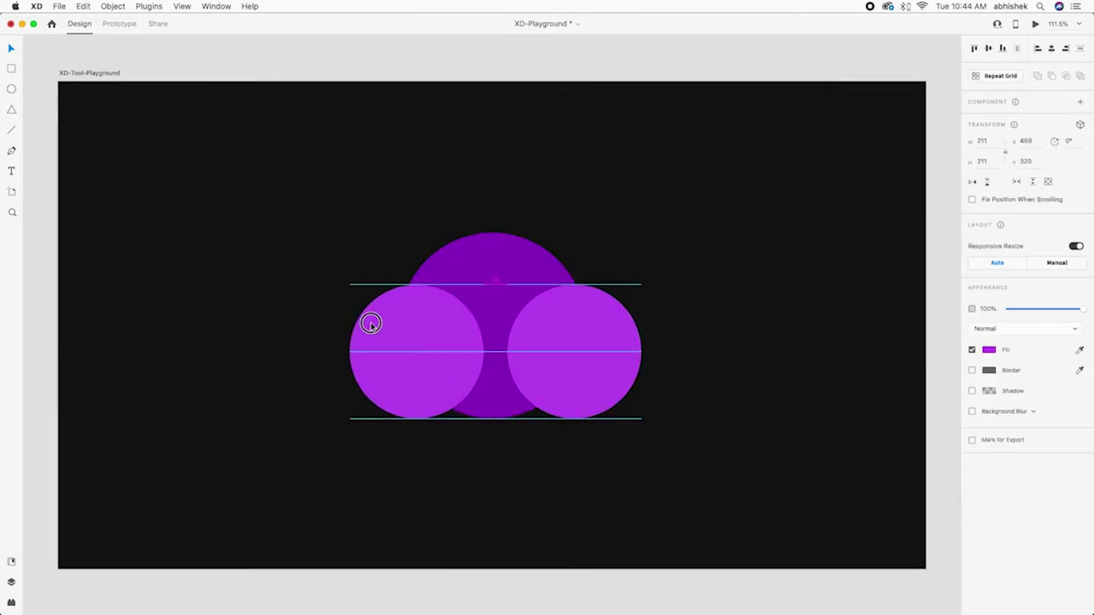
pyautogui.moveTo(481, 283); pyautogui.dragTo(718, 148)
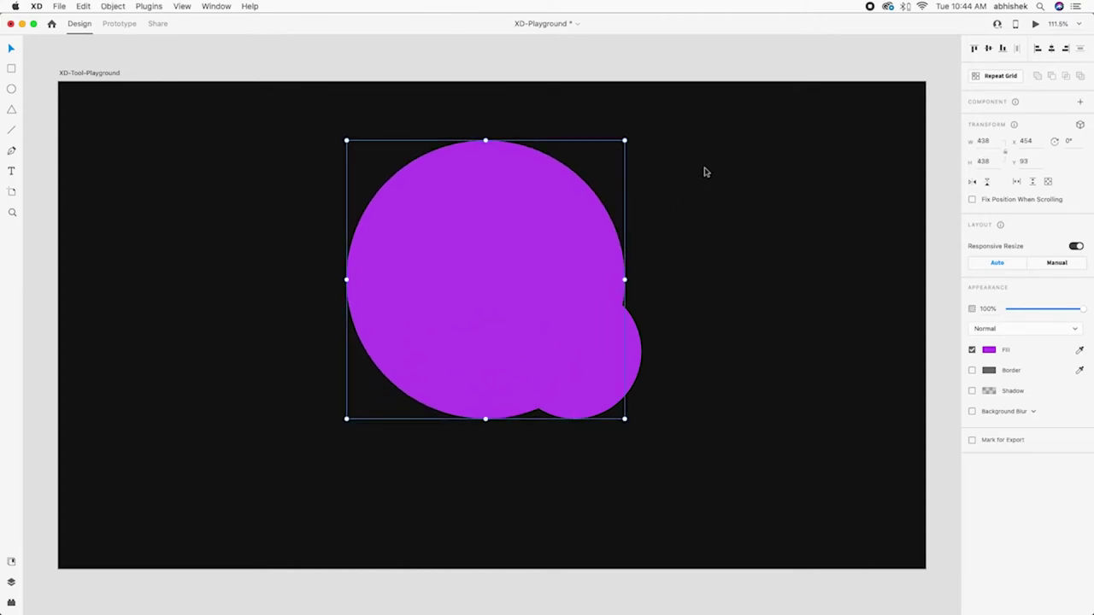
pyautogui.press('super+shift+bracketleft')
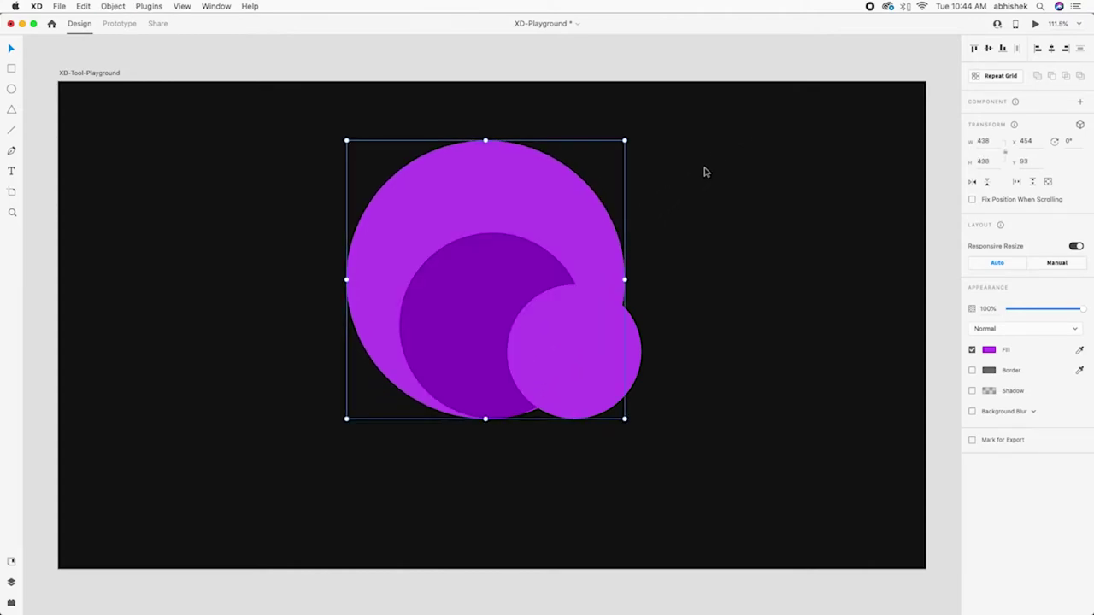
pyautogui.click(671, 287)
# Step: Move the dark purple circle left and darken the large circle's fill to deep purple
pyautogui.click(483, 297)
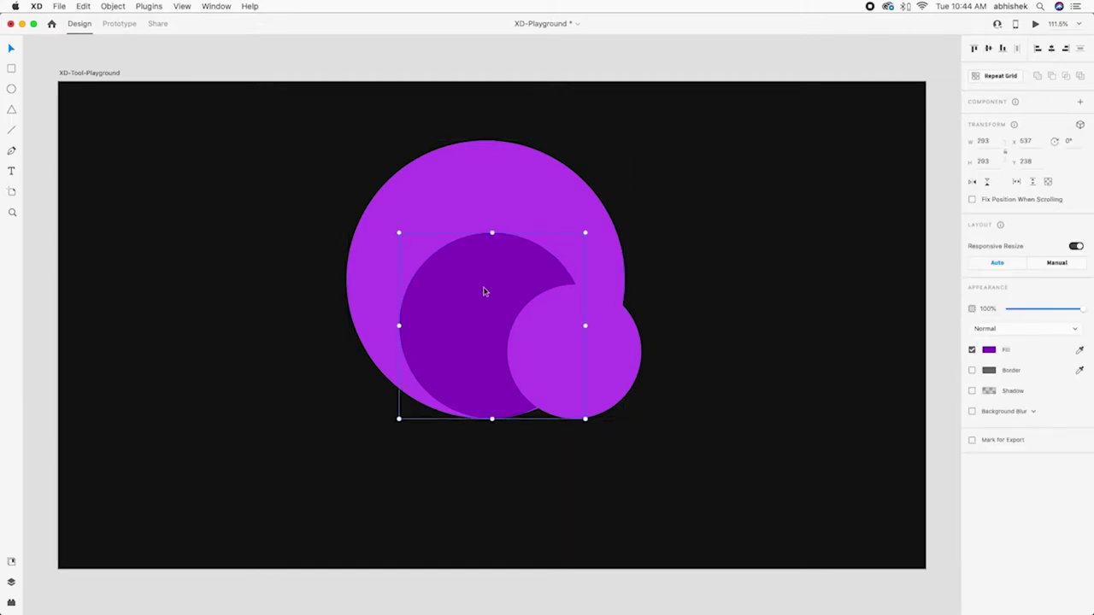
pyautogui.moveTo(483, 291); pyautogui.dragTo(384, 292)
pyautogui.click(556, 220)
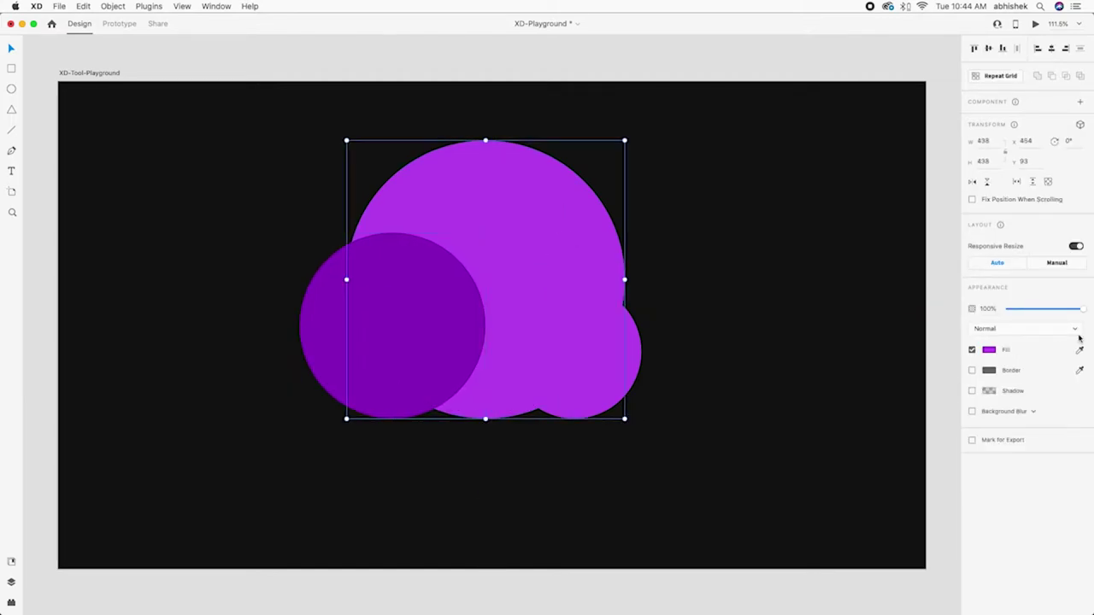
pyautogui.click(989, 350)
pyautogui.moveTo(939, 340); pyautogui.dragTo(925, 342)
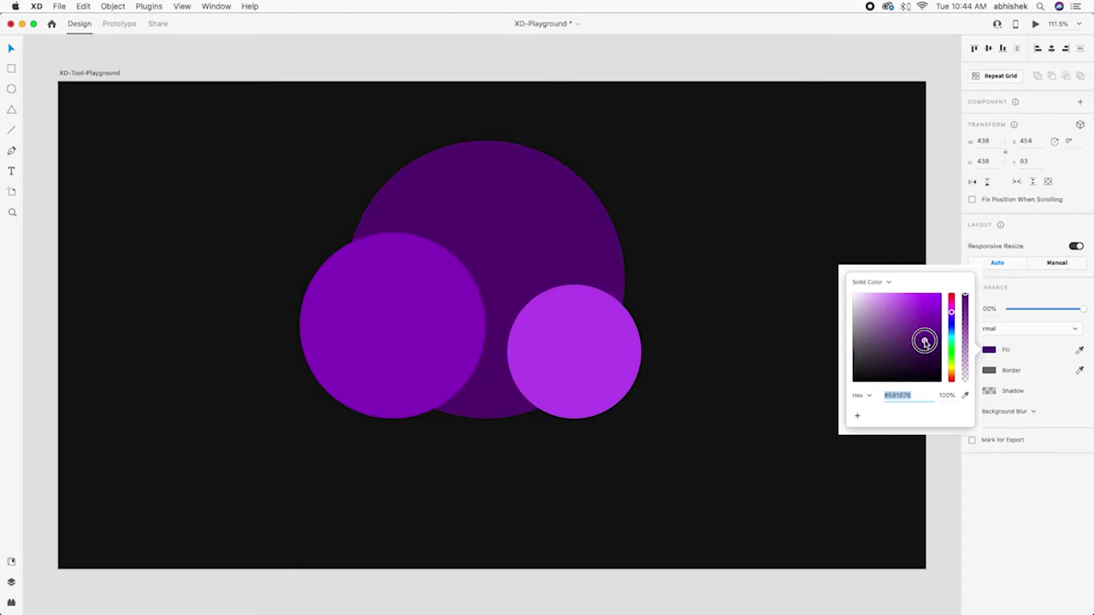
pyautogui.click(779, 330)
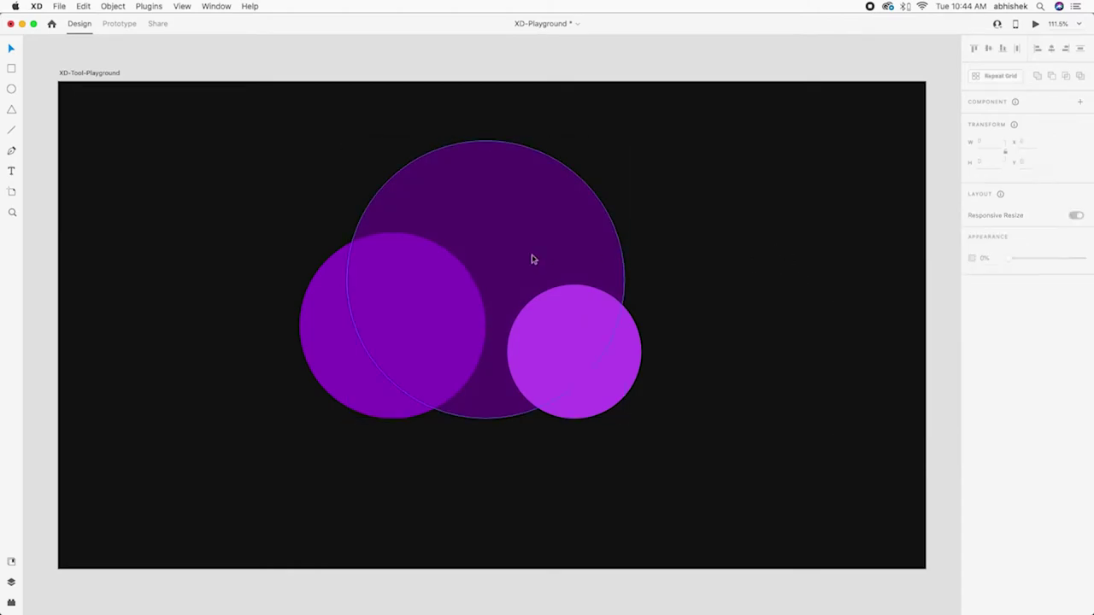
# Step: Adjust the large dark circle's layer order and delete the medium left circle
pyautogui.click(532, 257)
pyautogui.press('super+bracketright')
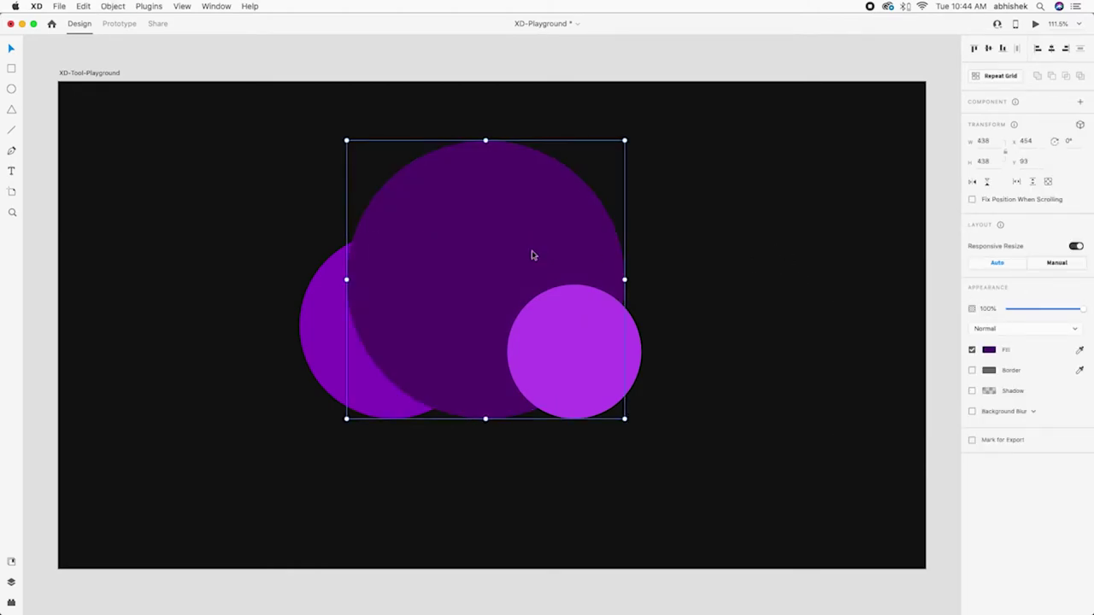
pyautogui.press('super+bracketleft')
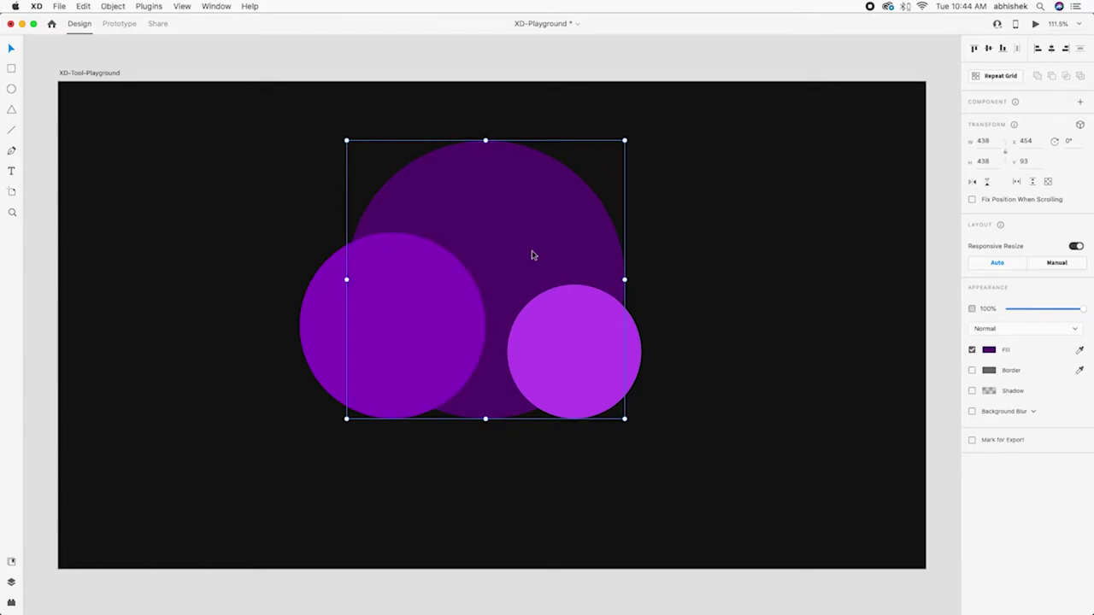
pyautogui.click(743, 376)
pyautogui.click(450, 324)
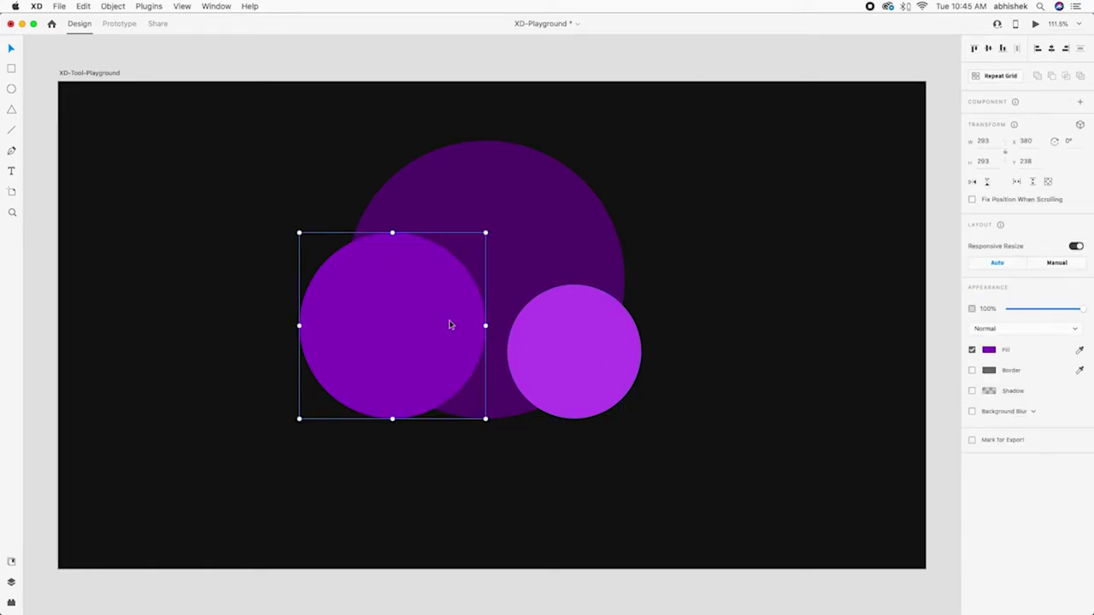
pyautogui.press('Delete')
pyautogui.click(541, 315)
# Step: Union the two circles into one shape and fill it bright purple
pyautogui.keyDown('shift'); pyautogui.click(482, 253); pyautogui.keyUp('shift')
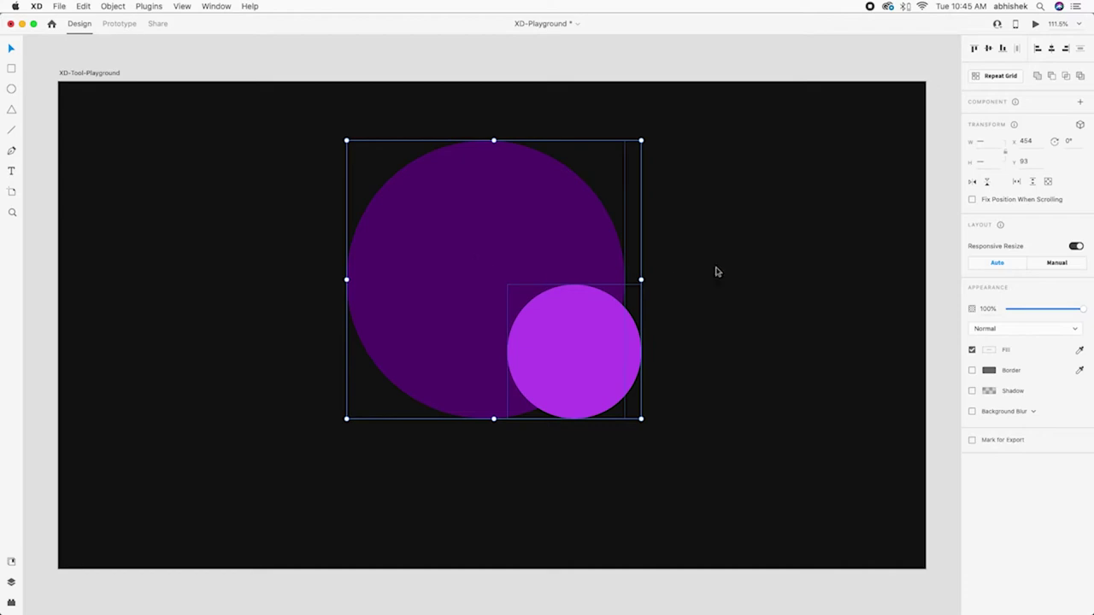
pyautogui.click(1037, 77)
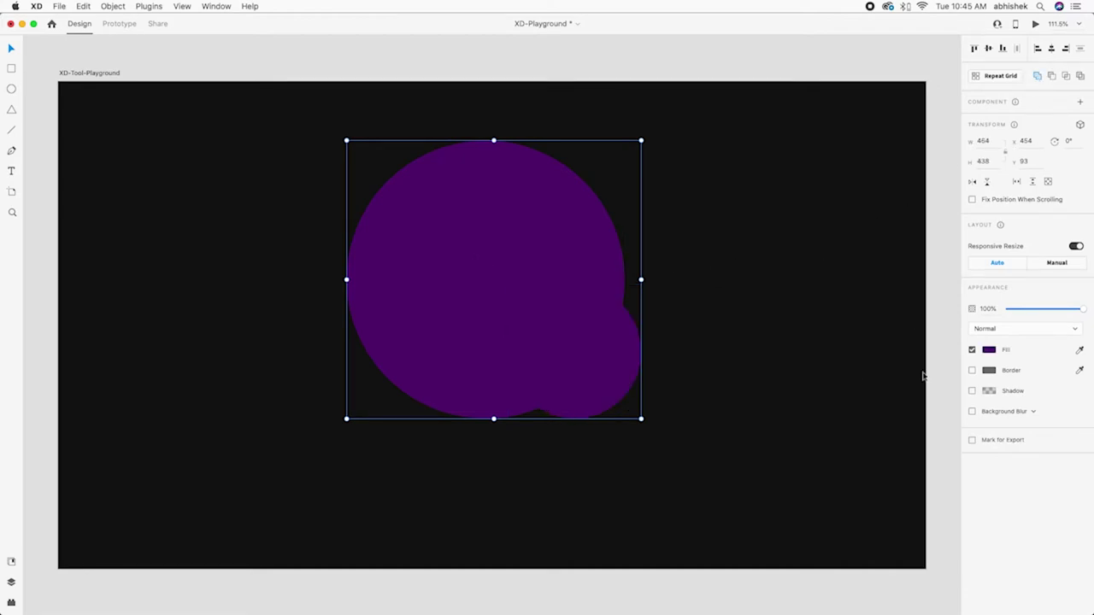
pyautogui.click(989, 350)
pyautogui.moveTo(895, 318); pyautogui.dragTo(910, 305)
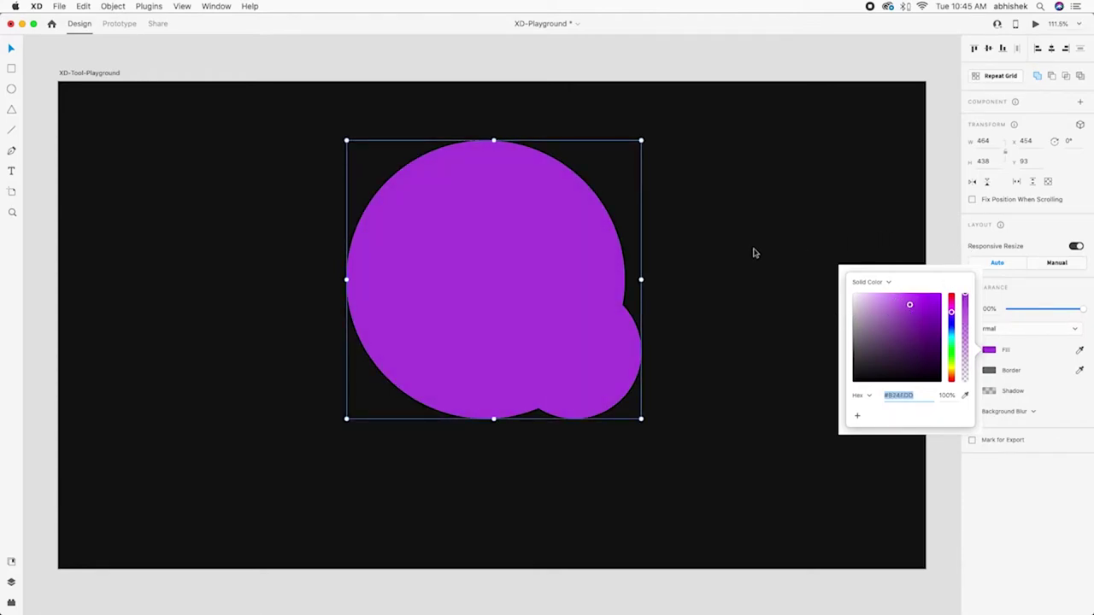
pyautogui.click(683, 274)
pyautogui.click(544, 251)
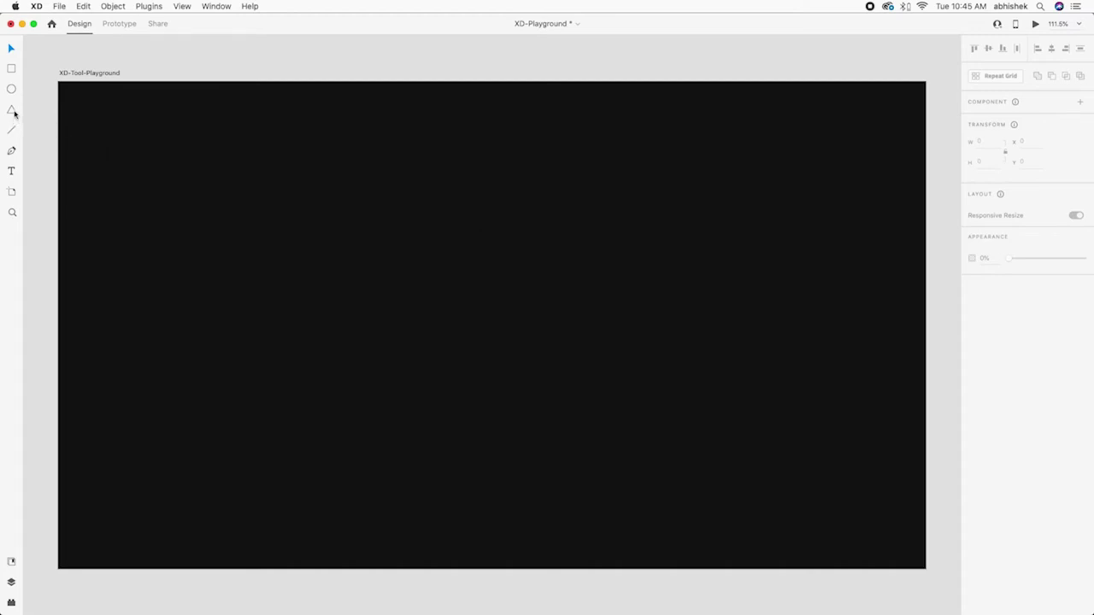
# Step: Draw a borderless triangle with the Polygon tool and centre it horizontally
pyautogui.click(11, 110)
pyautogui.moveTo(401, 183)
pyautogui.mouseDown()
pyautogui.moveTo(546, 361)
pyautogui.moveTo(594, 390)
pyautogui.mouseUp()
pyautogui.press('v')
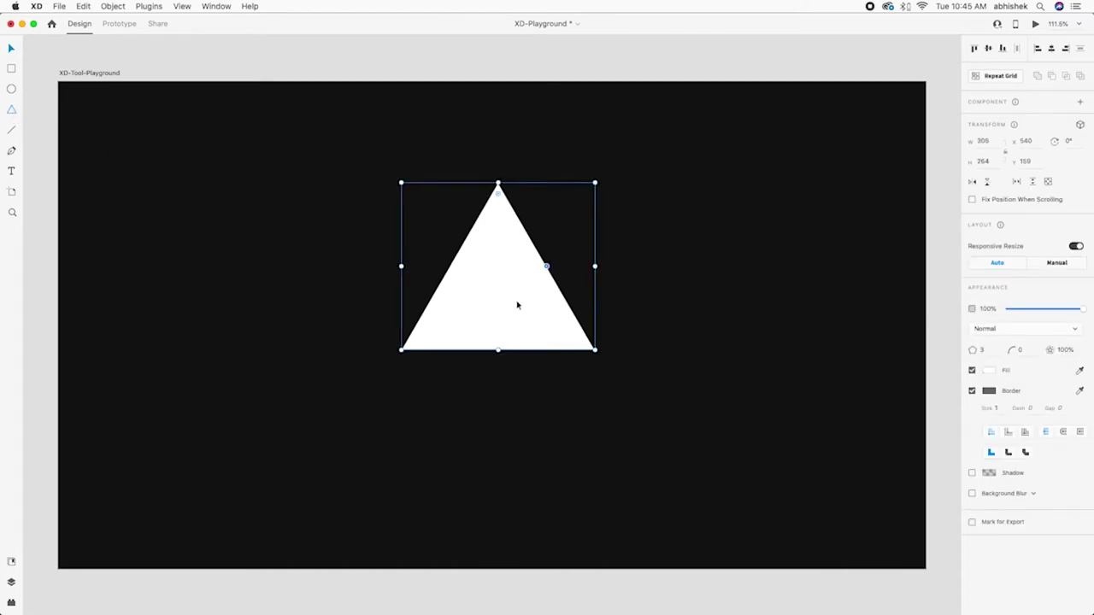
pyautogui.moveTo(518, 305)
pyautogui.mouseDown()
pyautogui.moveTo(549, 308)
pyautogui.moveTo(554, 296)
pyautogui.moveTo(521, 307)
pyautogui.moveTo(524, 332)
pyautogui.moveTo(514, 320)
pyautogui.mouseUp()
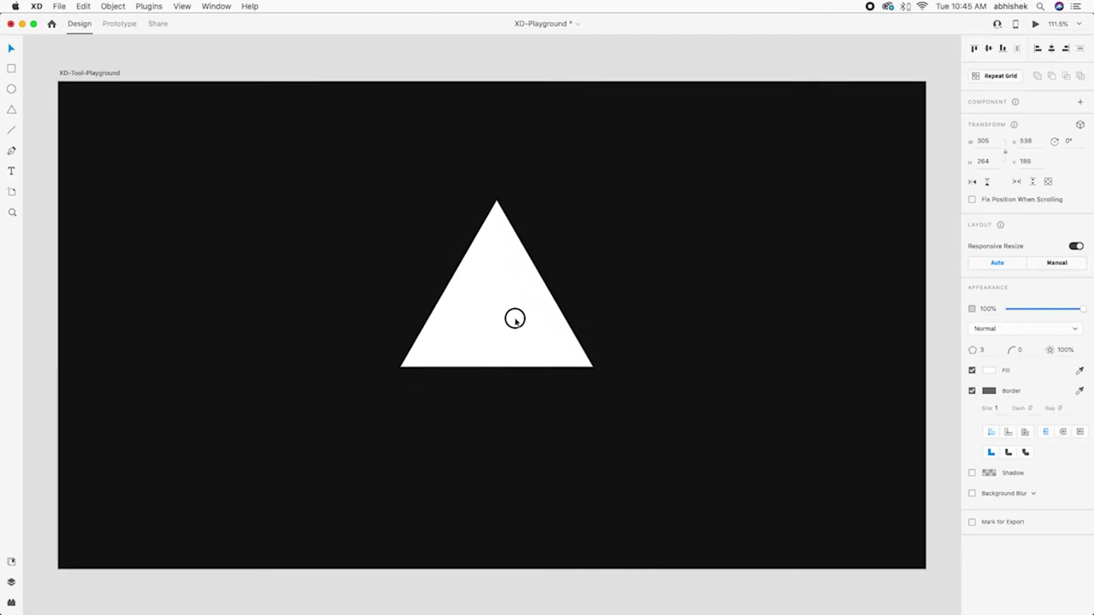
pyautogui.click(1051, 49)
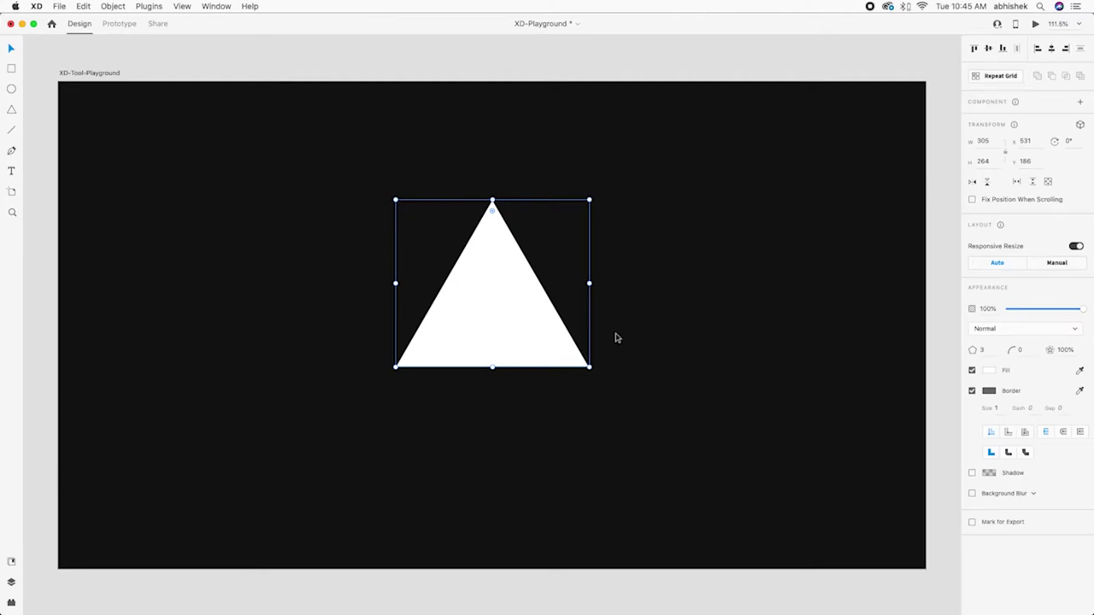
pyautogui.click(973, 392)
# Step: Fill the triangle bright purple and Alt-scale it from its centre to 383 × 330
pyautogui.click(992, 373)
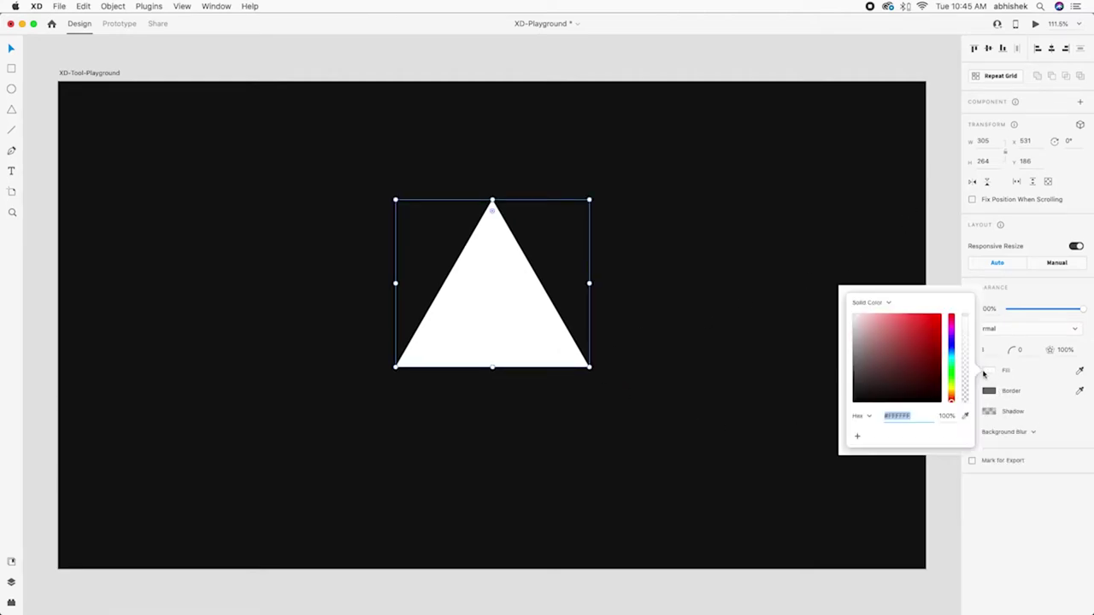
pyautogui.click(952, 330)
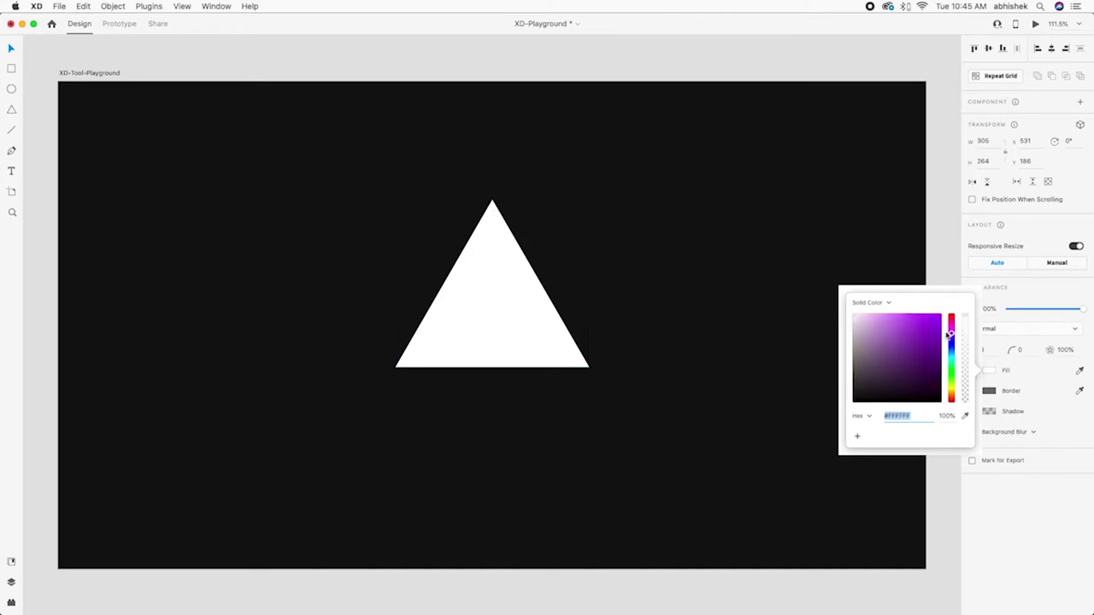
pyautogui.moveTo(893, 339)
pyautogui.mouseDown()
pyautogui.moveTo(889, 315)
pyautogui.moveTo(926, 312)
pyautogui.mouseUp()
pyautogui.click(1065, 545)
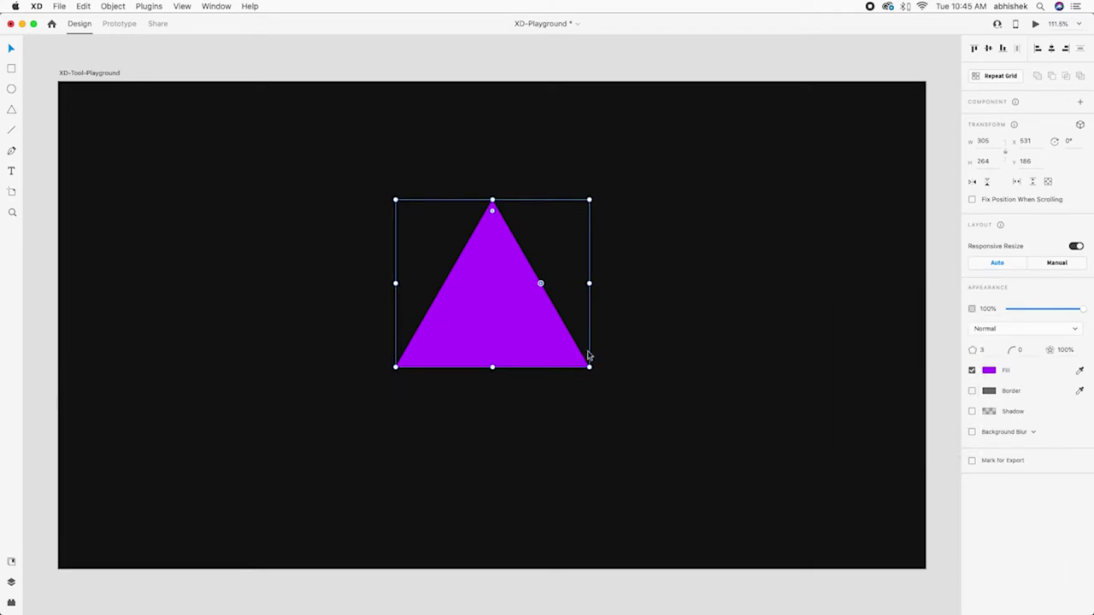
pyautogui.moveTo(589, 367); pyautogui.dragTo(613, 388)
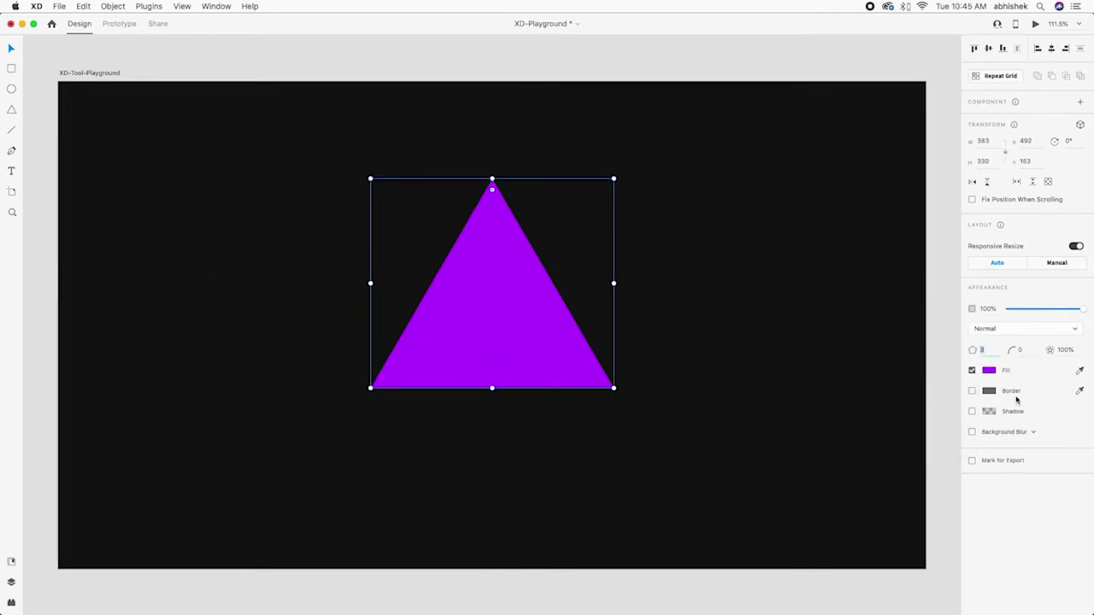
# Step: Step the polygon's corner count up and down until it settles at 8 sides
pyautogui.press('Up')
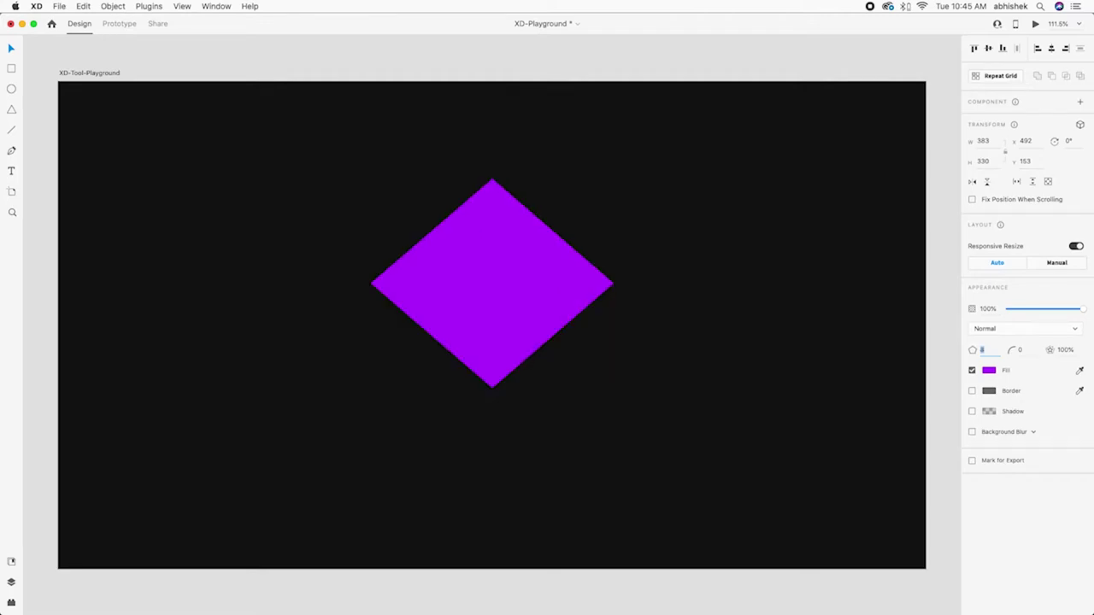
pyautogui.press('Down')
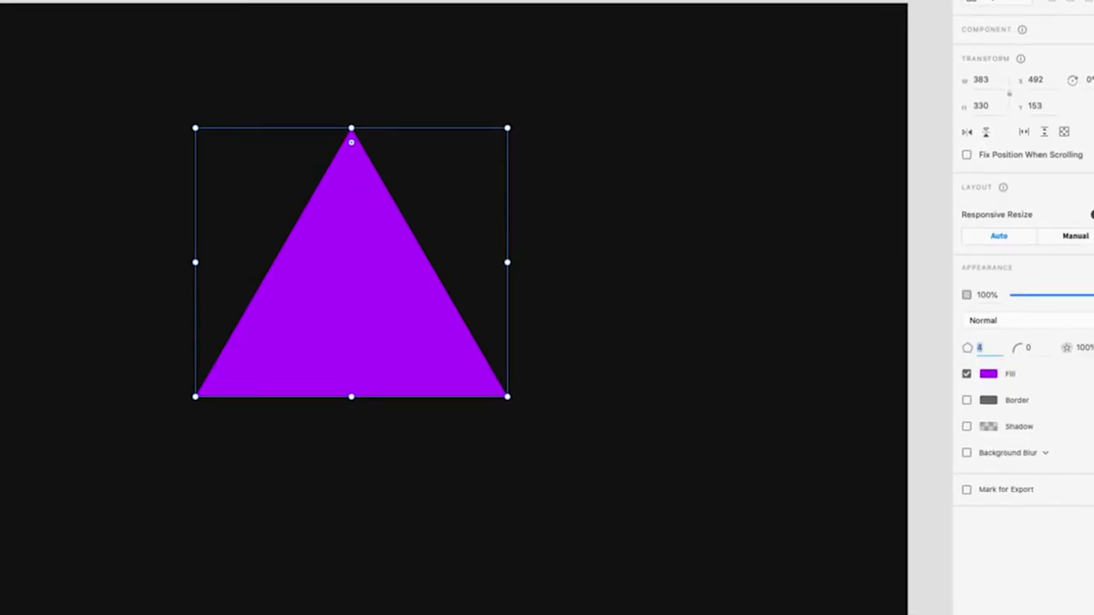
pyautogui.press('Up')
pyautogui.press('Up')
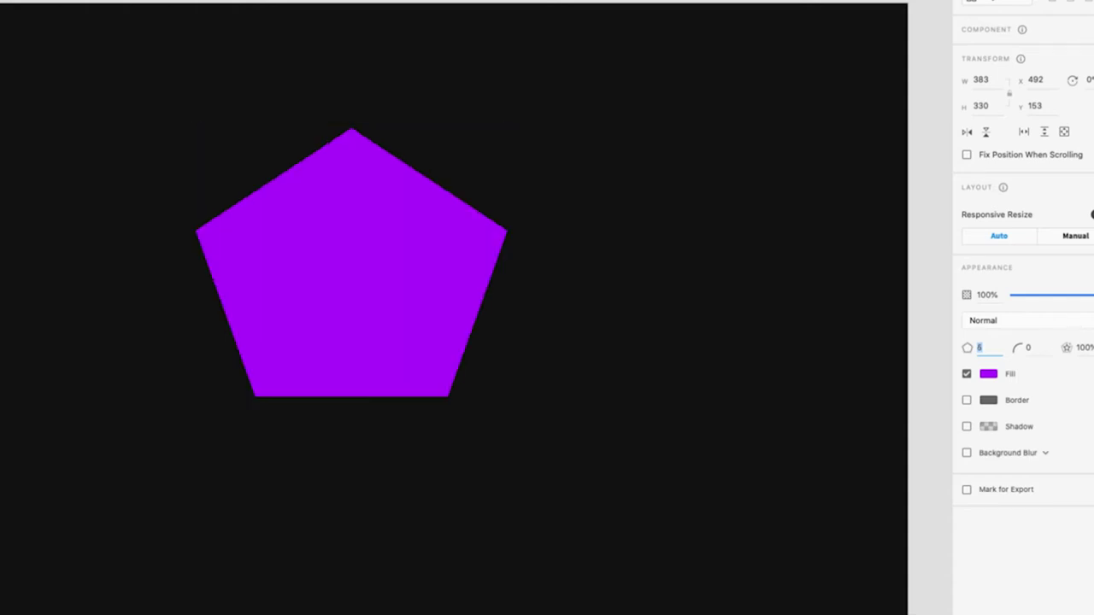
pyautogui.press('Up')
pyautogui.press('Up')
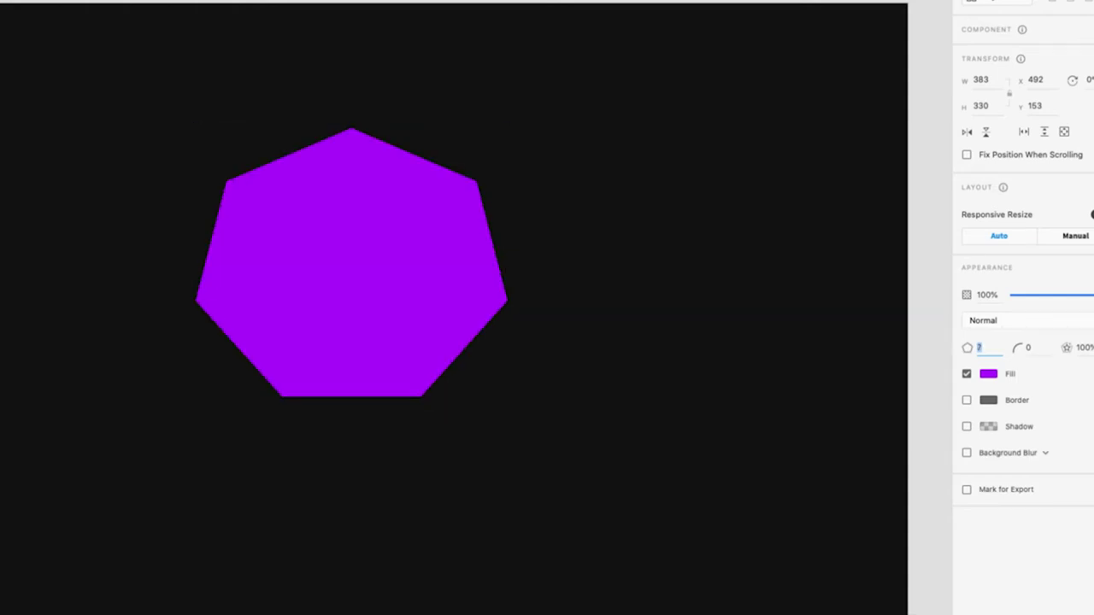
pyautogui.press('Up')
pyautogui.press('Up')
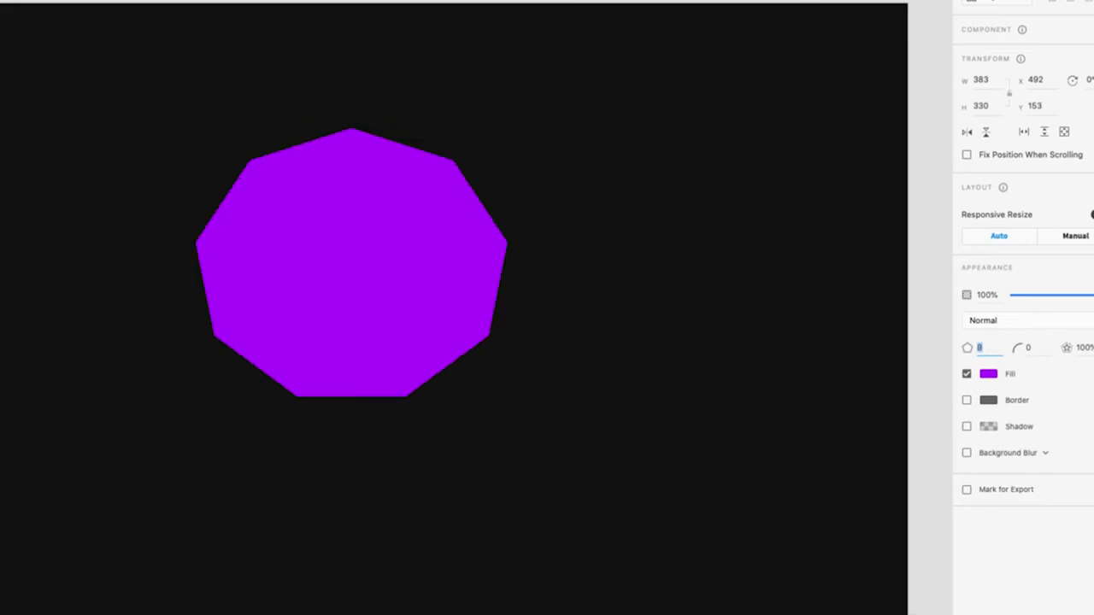
pyautogui.press('Up')
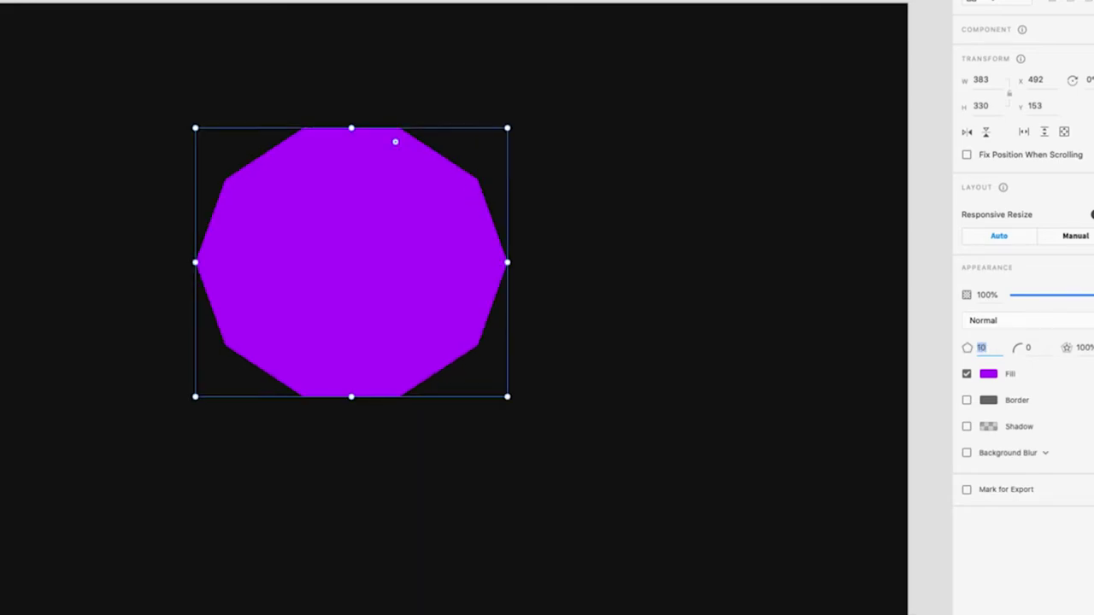
pyautogui.press('Up')
pyautogui.press('Up')
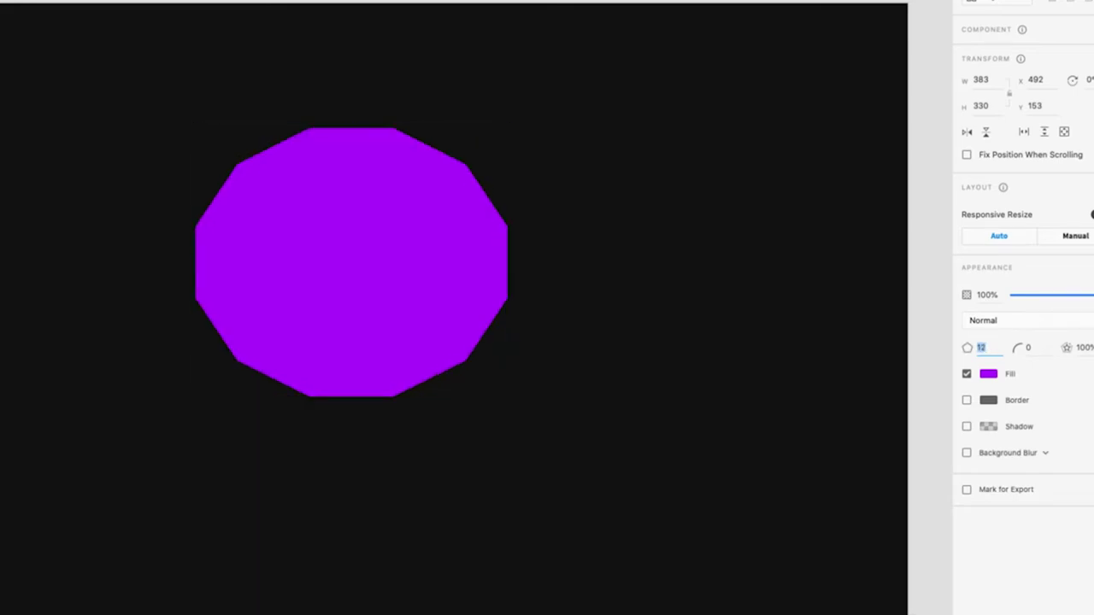
pyautogui.press('Up')
pyautogui.press('Up')
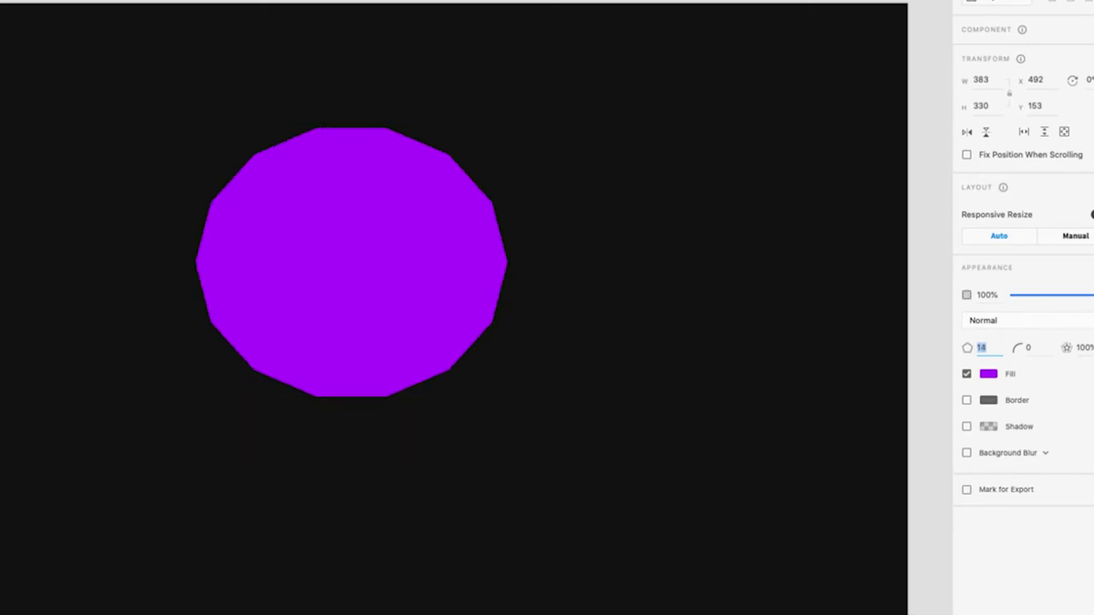
pyautogui.press('Up')
pyautogui.press('Up')
pyautogui.press('Up')
pyautogui.press('Up')
pyautogui.press('Up')
pyautogui.press('Up')
pyautogui.press('Up')
pyautogui.press('Up')
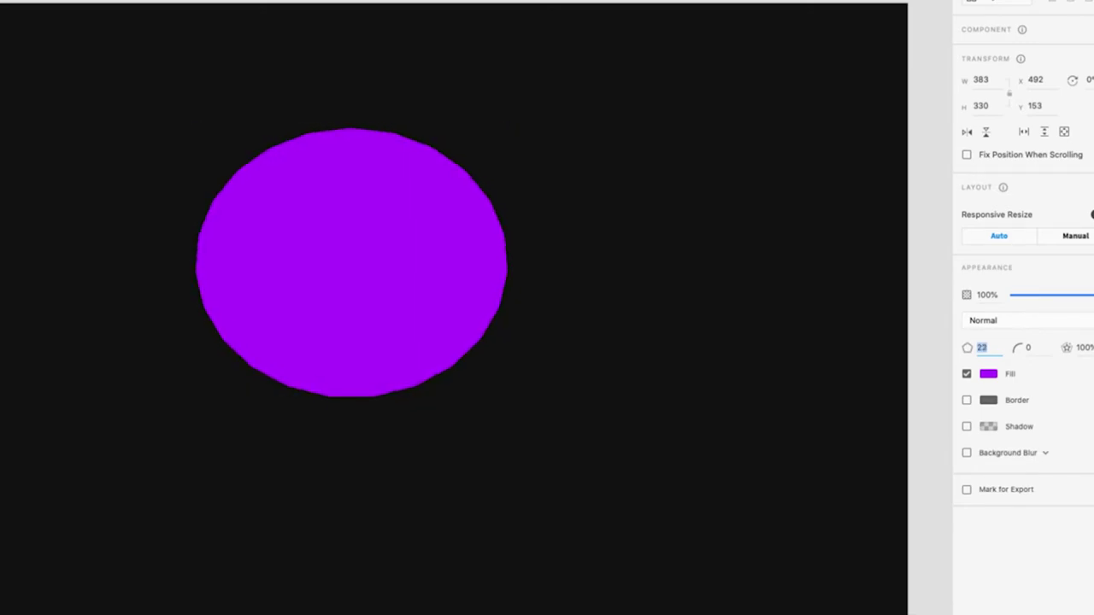
pyautogui.press('Down')
pyautogui.press('Down')
pyautogui.press('Down')
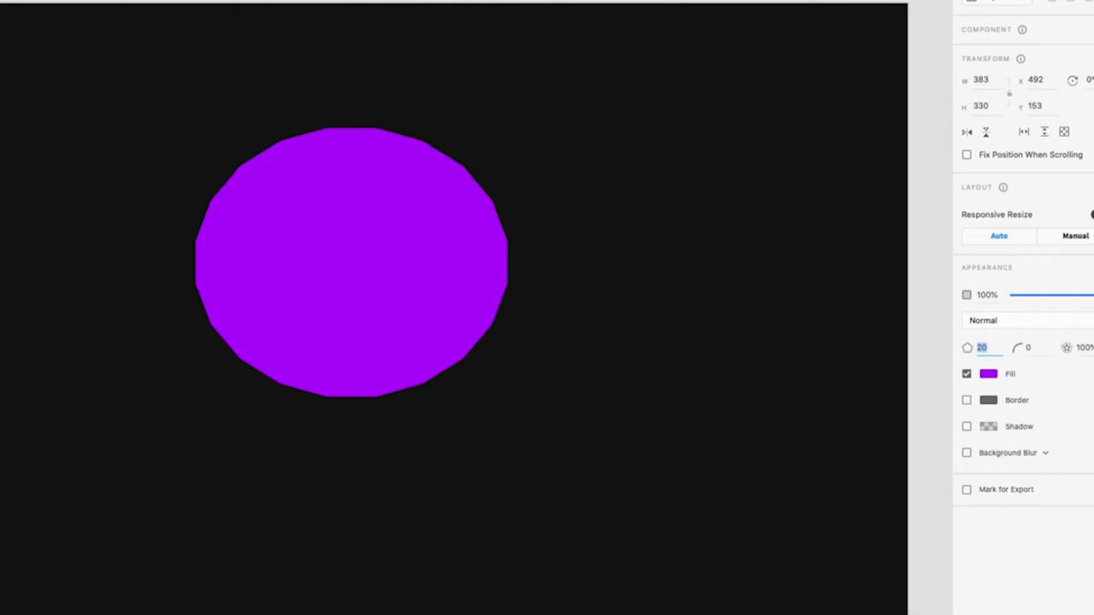
pyautogui.press('Down')
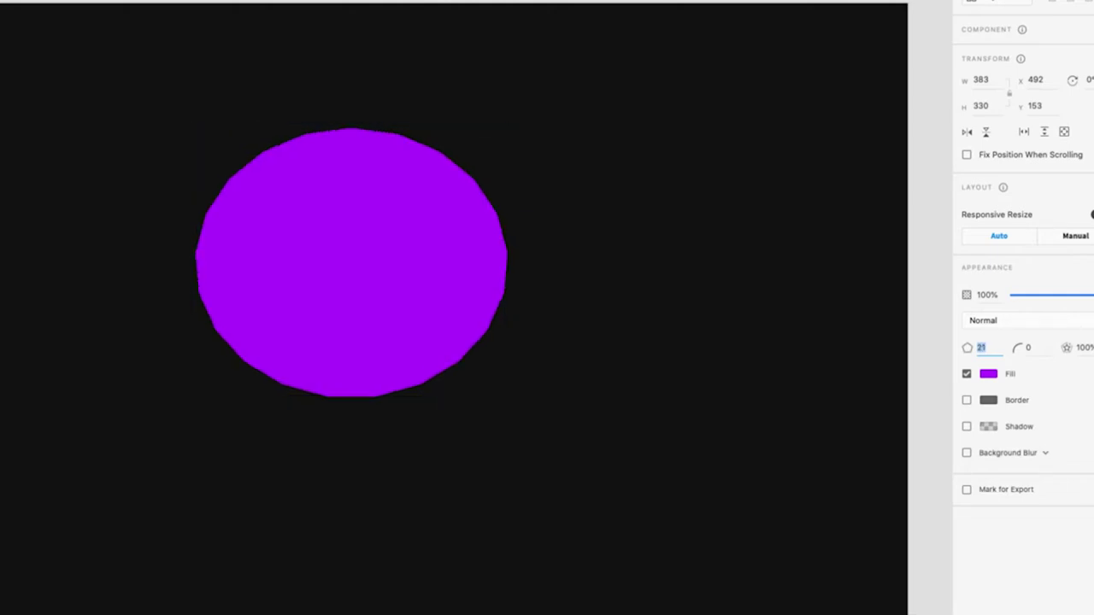
pyautogui.press('Down')
pyautogui.press('Down')
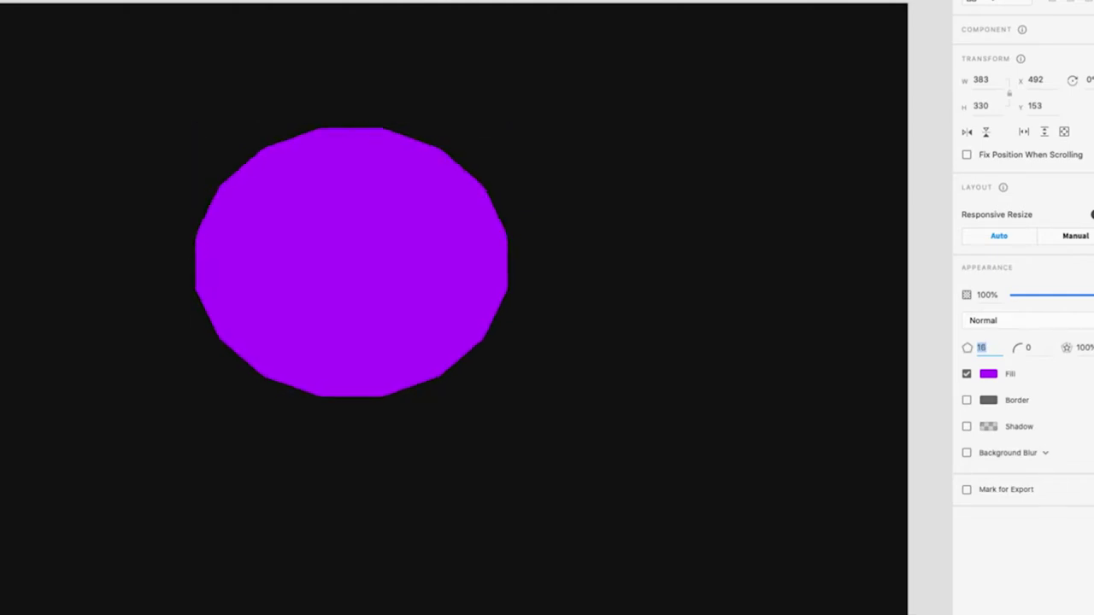
pyautogui.press('Down')
pyautogui.press('Down')
pyautogui.press('Down')
pyautogui.press('Down')
pyautogui.press('Down')
pyautogui.press('Down')
pyautogui.press('Down')
pyautogui.press('Down')
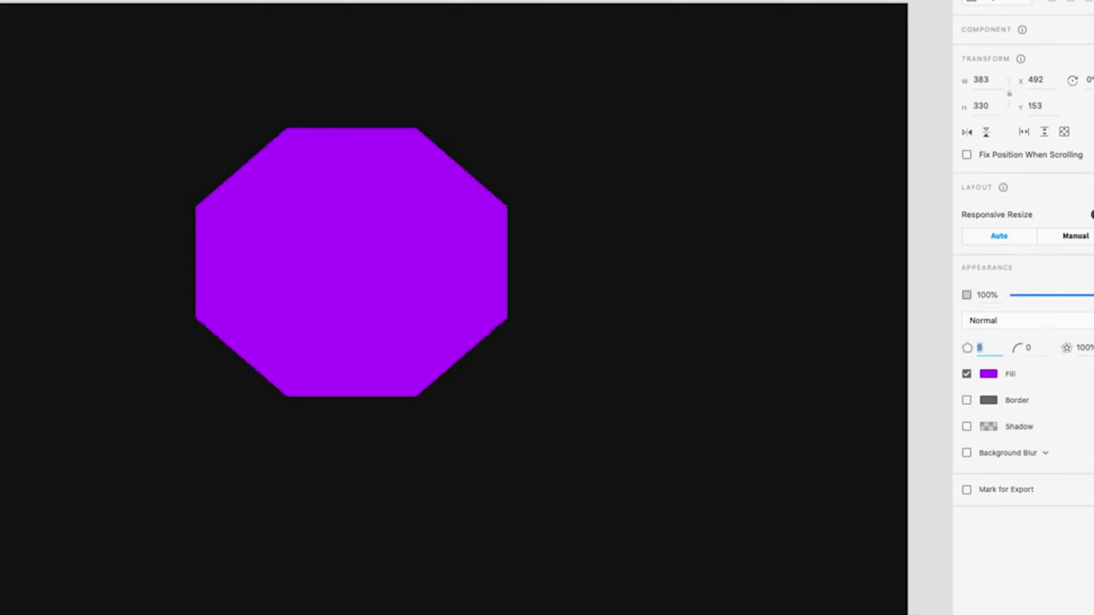
# Step: Round the octagon's corners to a radius of 75
pyautogui.click(1004, 349)
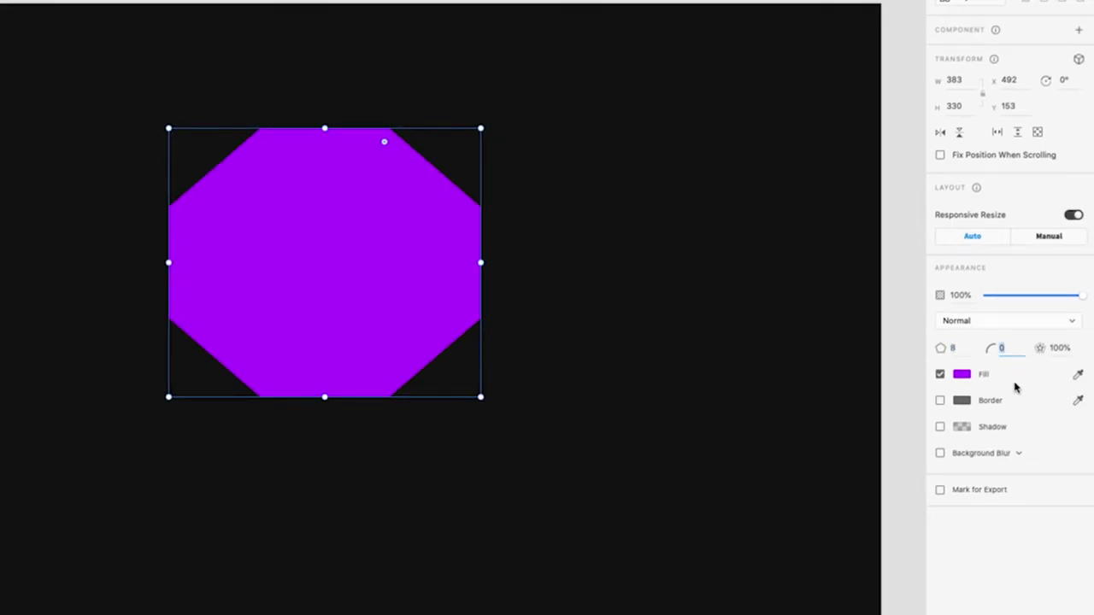
pyautogui.press('Up')
pyautogui.hotkey('shift', 'Up')
pyautogui.hotkey('shift', 'Up')
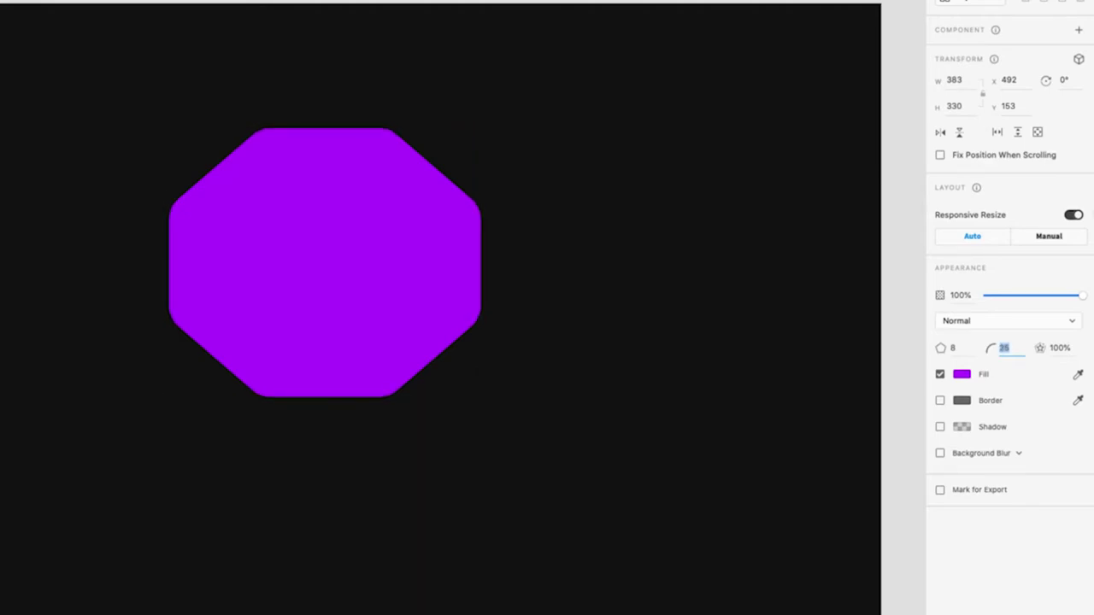
pyautogui.hotkey('shift', 'Up')
pyautogui.hotkey('shift', 'Up')
pyautogui.hotkey('shift', 'Up')
pyautogui.hotkey('shift', 'Up')
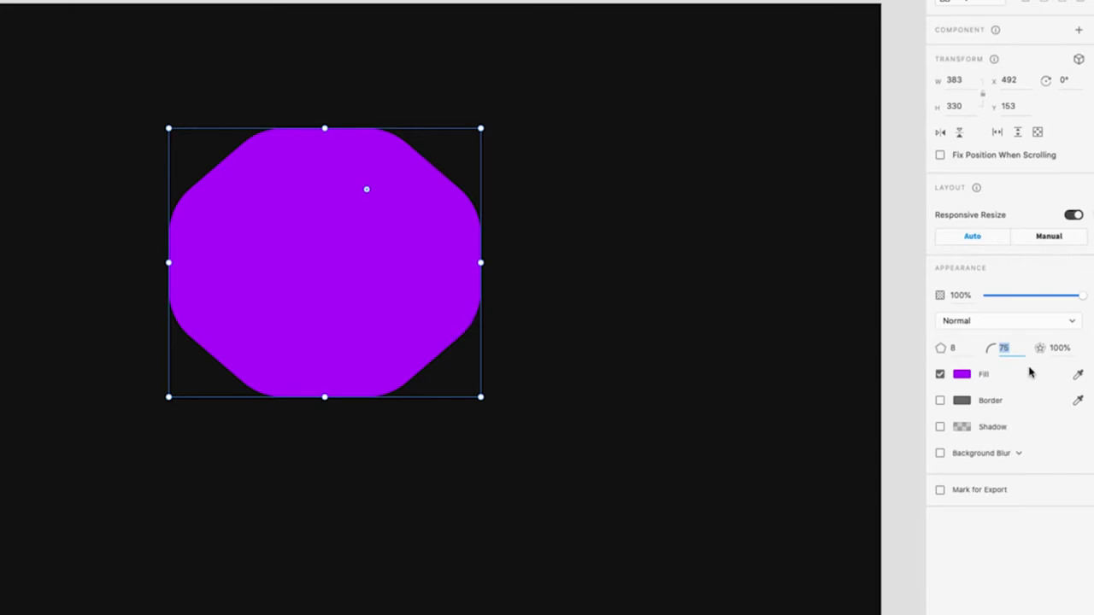
# Step: Pinch the star ratio down into a wavy star, then raise it back toward 100%
pyautogui.click(1055, 348)
pyautogui.hotkey('shift', 'Down')
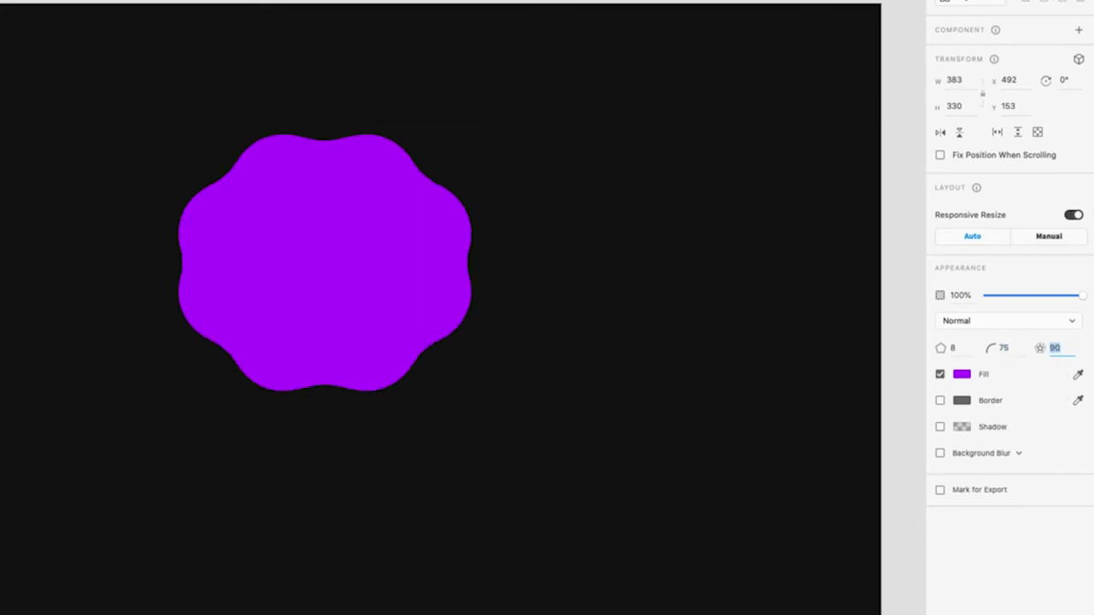
pyautogui.hotkey('shift', 'Down')
pyautogui.hotkey('shift', 'Down')
pyautogui.hotkey('shift', 'Down')
pyautogui.hotkey('shift', 'Down')
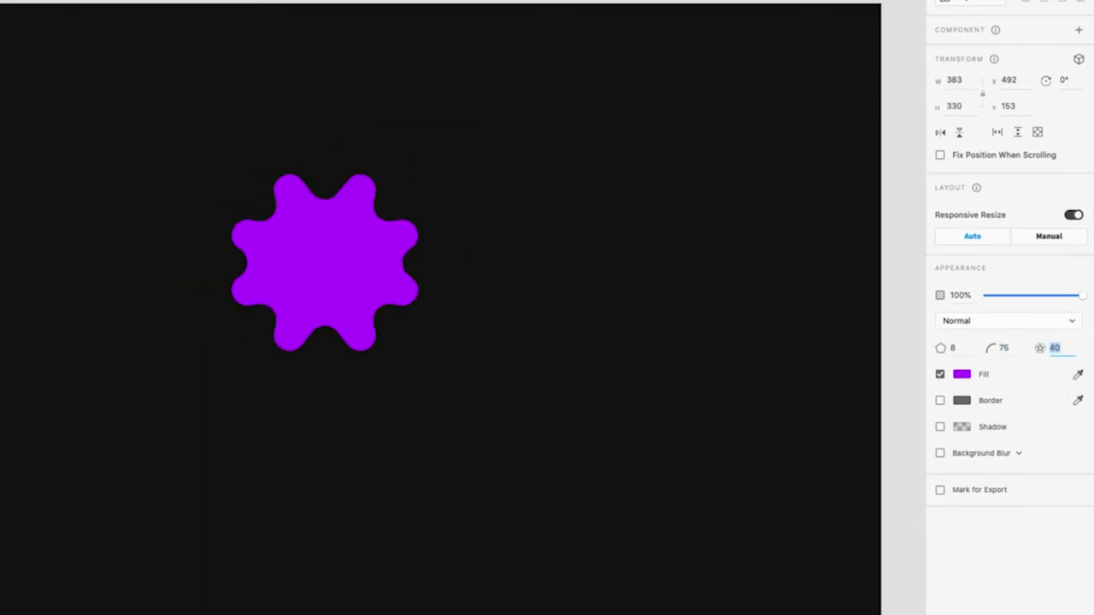
pyautogui.hotkey('shift', 'Down')
pyautogui.hotkey('shift', 'Up')
pyautogui.hotkey('shift', 'Up')
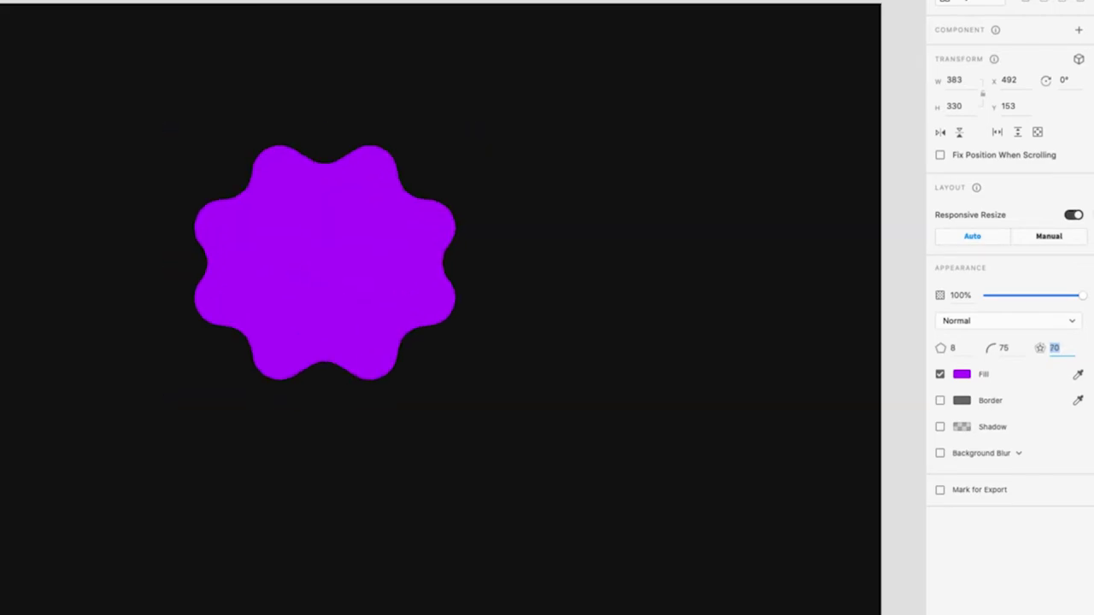
pyautogui.hotkey('shift', 'Up')
pyautogui.hotkey('shift', 'Up')
pyautogui.hotkey('shift', 'Up')
pyautogui.hotkey('shift', 'Up')
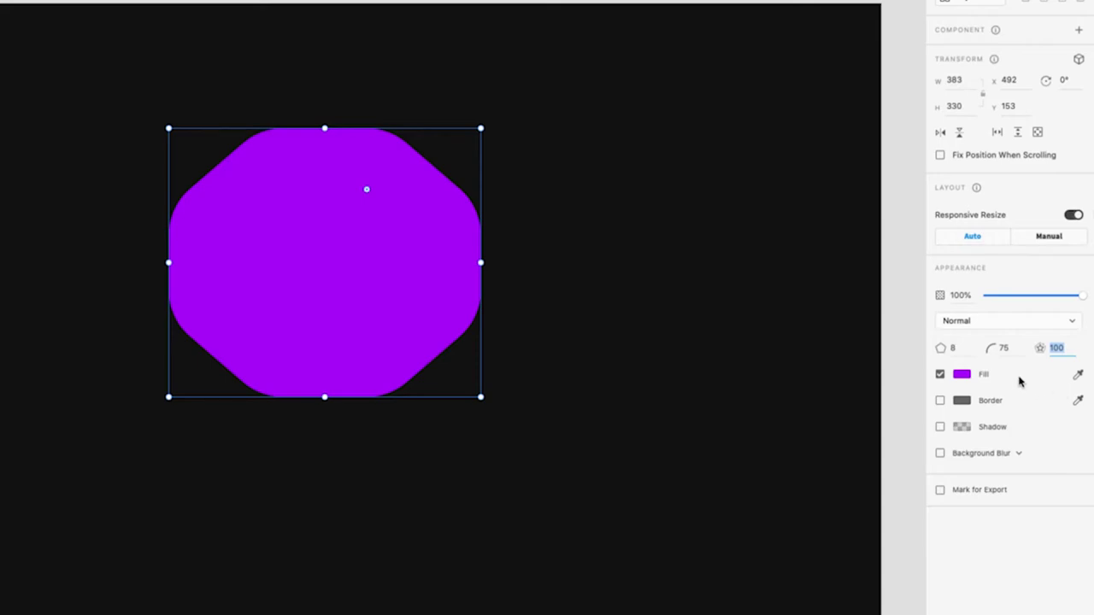
pyautogui.click(953, 348)
# Step: Raise the side count to 38 and try lower star ratios on the shape
pyautogui.hotkey('shift', 'Up')
pyautogui.hotkey('shift', 'Up')
pyautogui.hotkey('shift', 'Up')
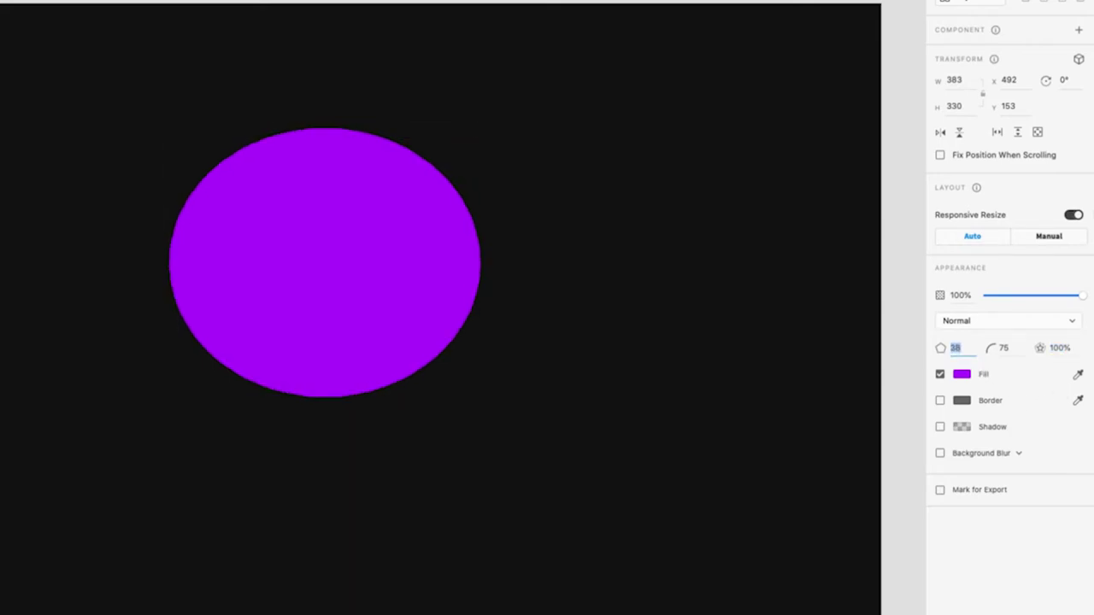
pyautogui.press('Tab')
pyautogui.press('Tab')
pyautogui.hotkey('shift', 'Down')
pyautogui.hotkey('shift', 'Down')
pyautogui.hotkey('shift', 'Down')
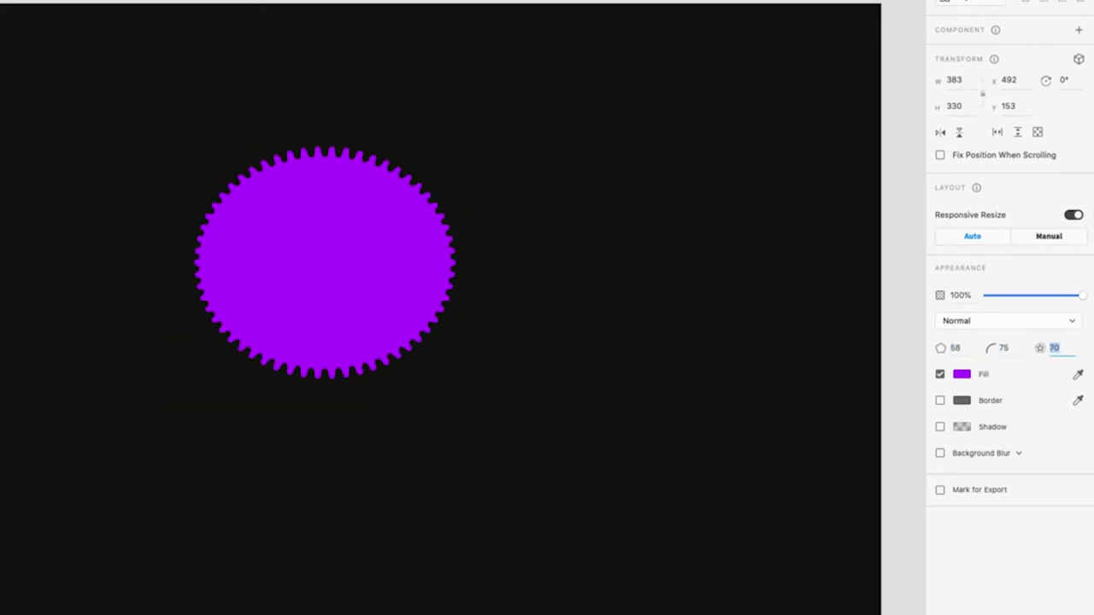
pyautogui.hotkey('shift', 'Down')
pyautogui.hotkey('shift', 'Down')
pyautogui.hotkey('shift', 'Down')
pyautogui.hotkey('shift', 'Up')
pyautogui.hotkey('shift', 'Up')
pyautogui.hotkey('shift', 'Up')
pyautogui.hotkey('shift', 'Up')
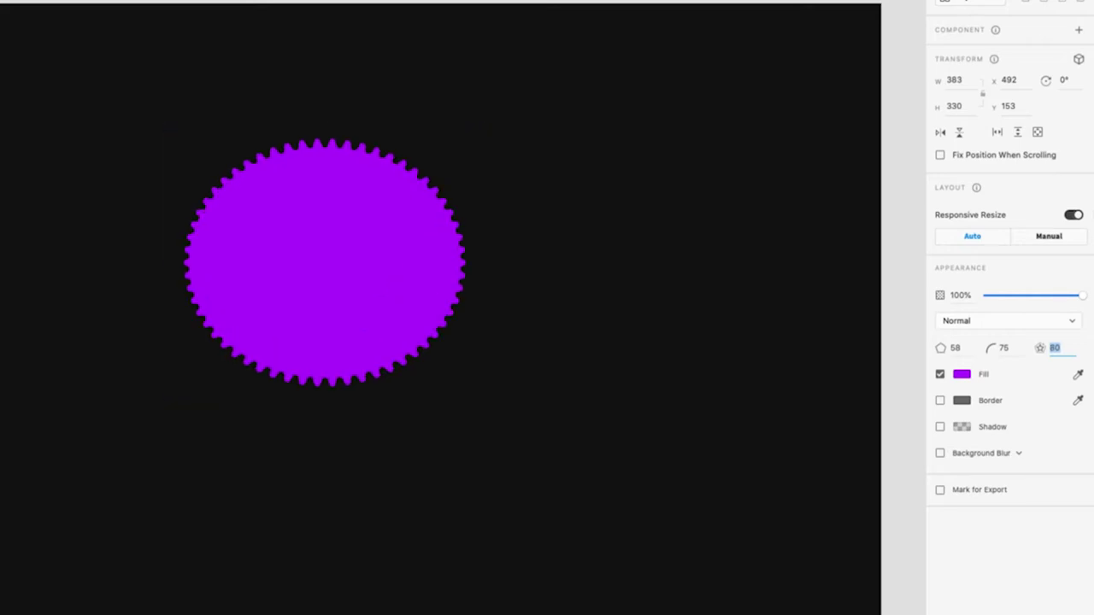
pyautogui.hotkey('shift', 'Up')
pyautogui.hotkey('shift', 'Up')
# Step: Set the corner radius to 0 and test spiky starburst star ratios
pyautogui.hotkey('shift', 'Tab')
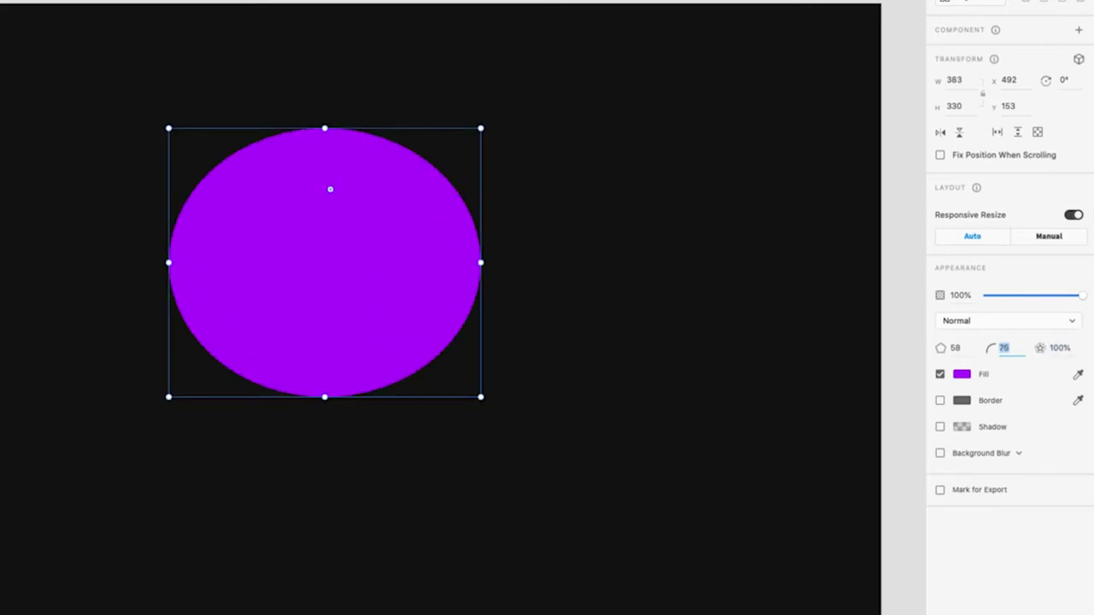
pyautogui.write('0')
pyautogui.press('Tab')
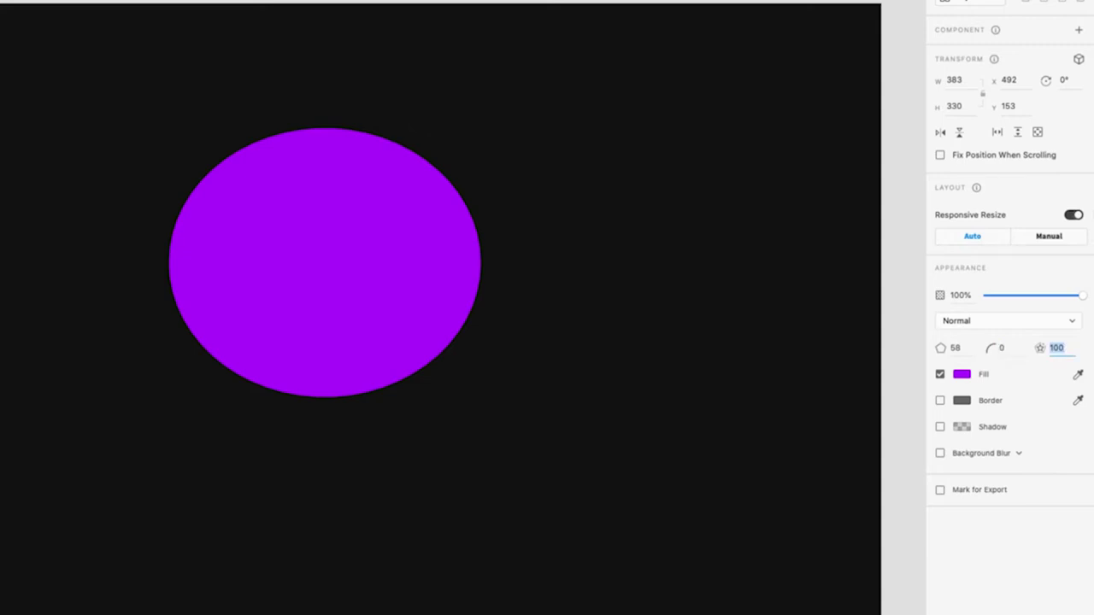
pyautogui.hotkey('shift', 'Down')
pyautogui.hotkey('shift', 'Down')
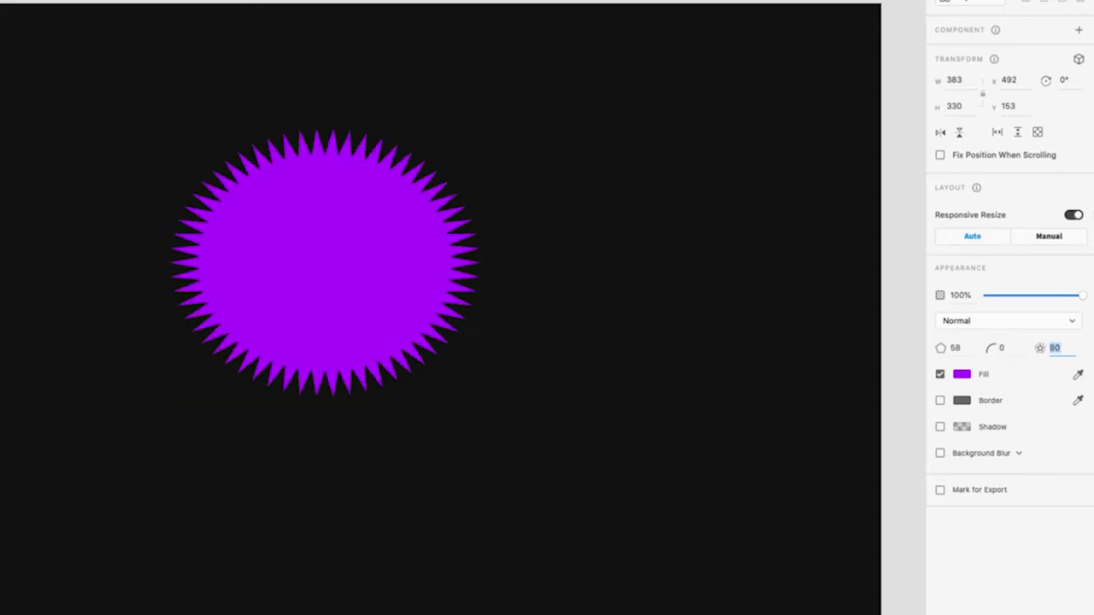
pyautogui.hotkey('shift', 'Down')
pyautogui.hotkey('shift', 'Down')
pyautogui.hotkey('shift', 'Up')
pyautogui.hotkey('shift', 'Up')
pyautogui.hotkey('shift', 'Up')
pyautogui.hotkey('shift', 'Up')
pyautogui.hotkey('shift', 'Down')
pyautogui.hotkey('shift', 'Down')
pyautogui.hotkey('shift', 'Down')
pyautogui.hotkey('shift', 'Down')
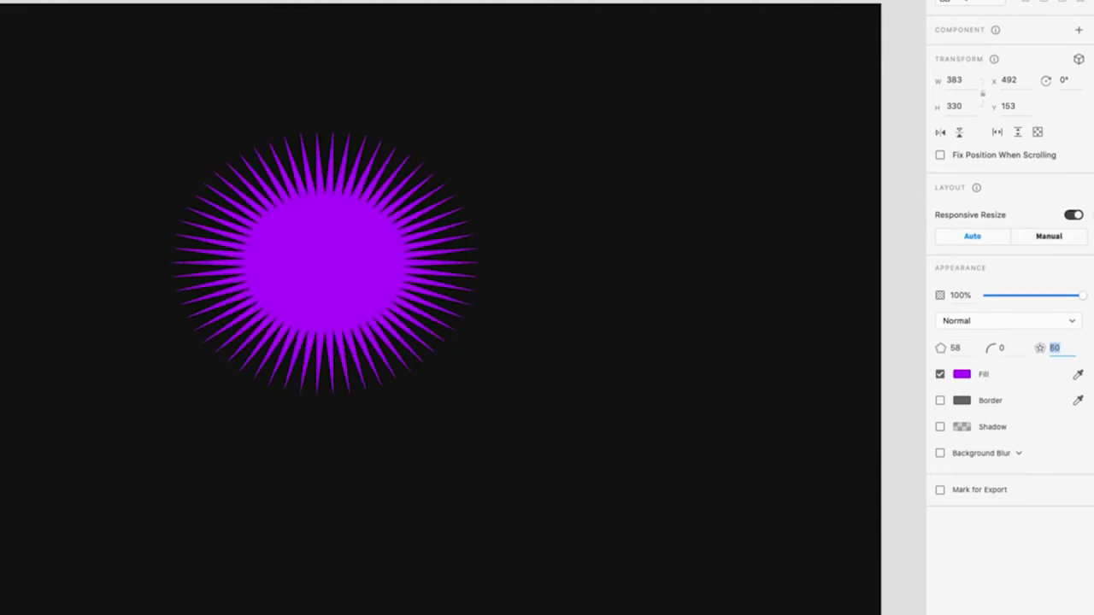
pyautogui.hotkey('shift', 'Up')
pyautogui.hotkey('shift', 'Up')
pyautogui.hotkey('shift', 'Up')
pyautogui.hotkey('shift', 'Up')
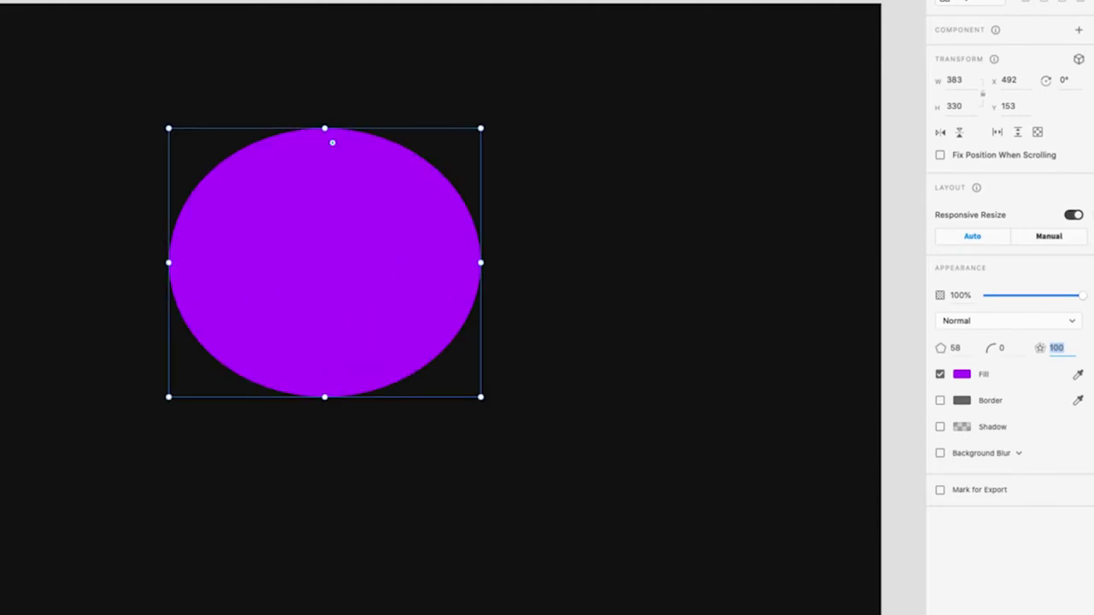
# Step: Reduce the shape to a plain six-sided hexagon, then delete it
pyautogui.hotkey('shift', 'Tab')
pyautogui.hotkey('shift', 'Tab')
pyautogui.write('6')
pyautogui.press('Return')
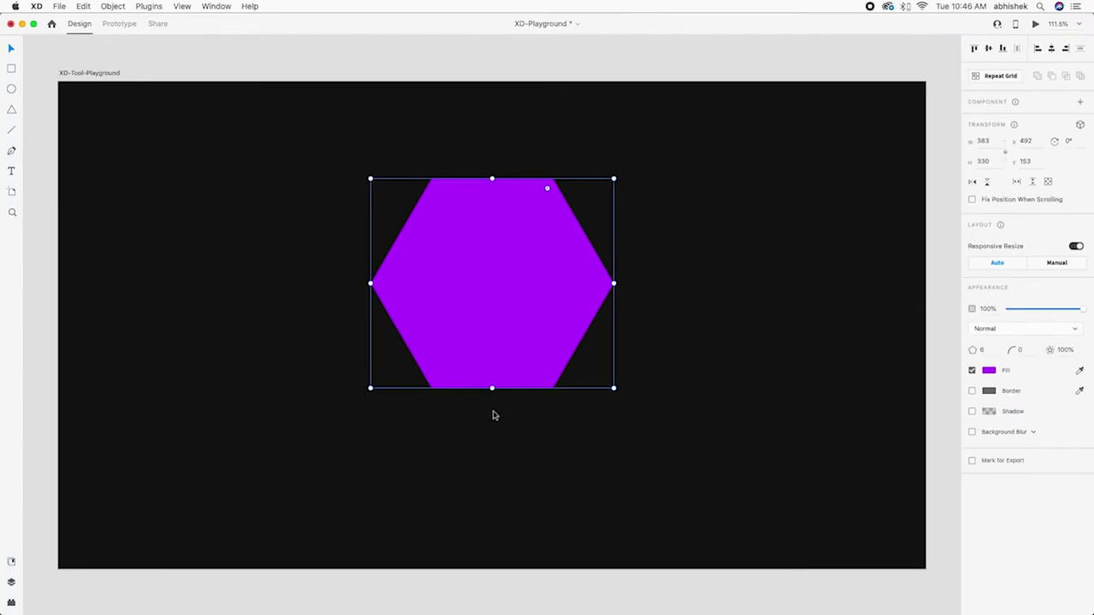
pyautogui.press('Delete')
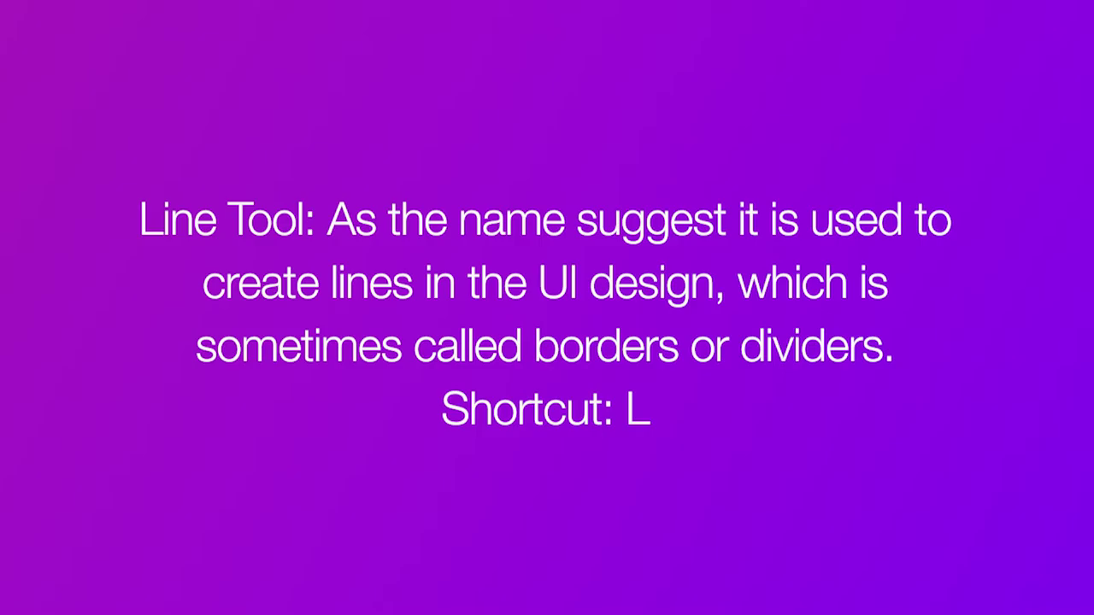
# Step: Draw a horizontal line across the artboard and centre it
pyautogui.press('l')
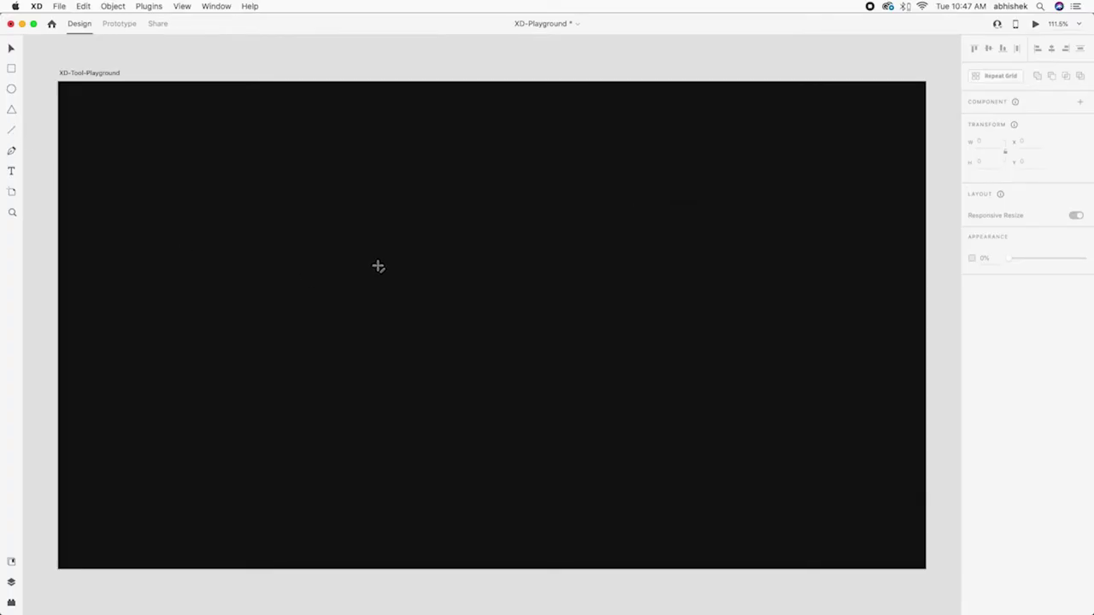
pyautogui.moveTo(348, 239); pyautogui.dragTo(651, 266)
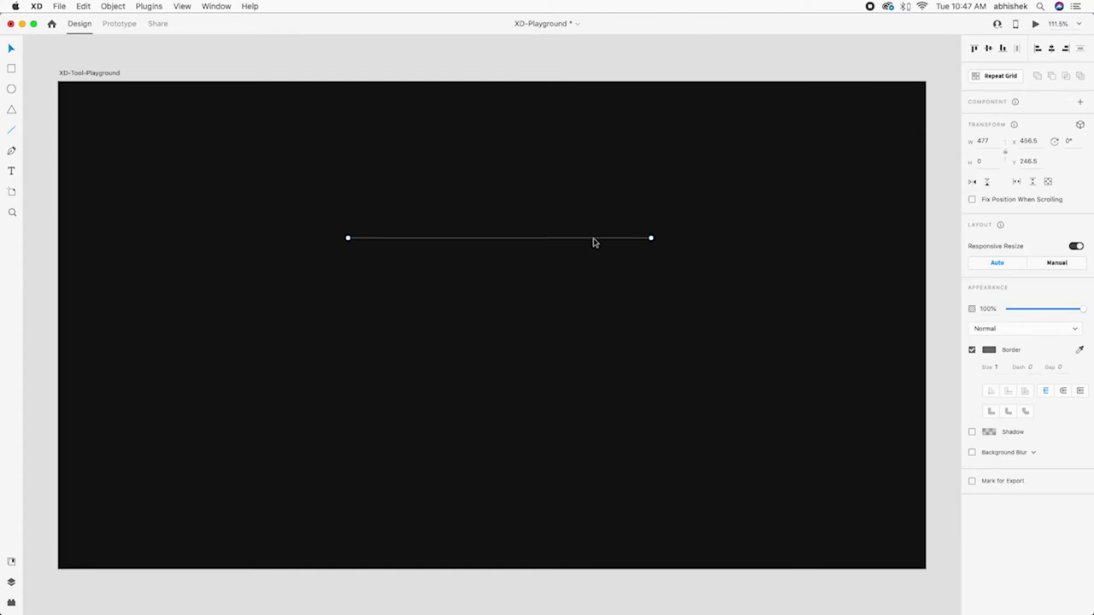
pyautogui.moveTo(593, 242); pyautogui.dragTo(585, 242)
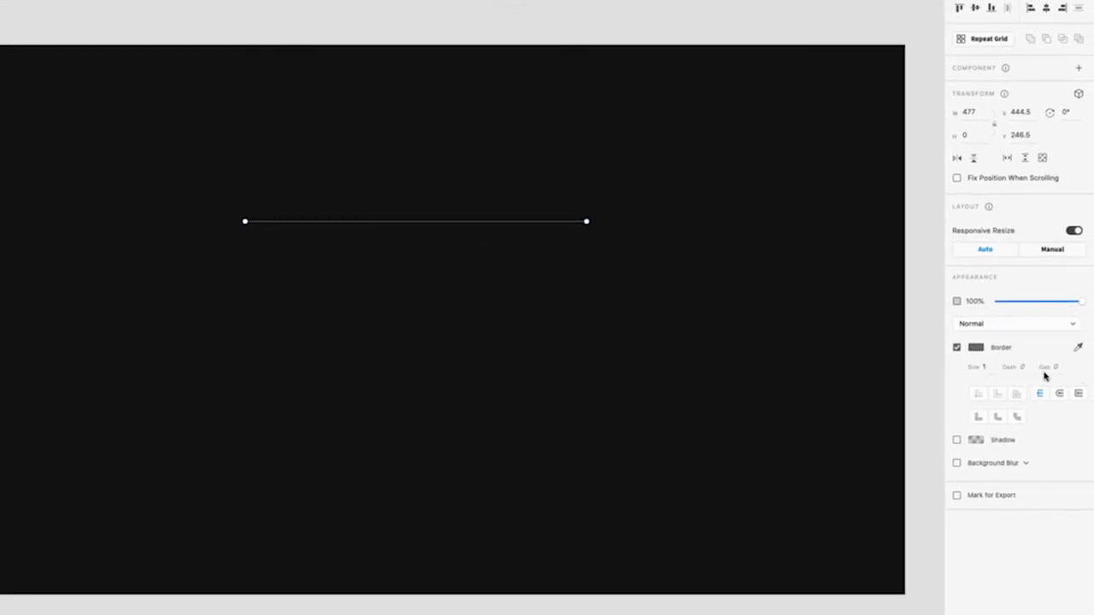
# Step: Thicken the line's border to size 21 and bring up its border colour picker
pyautogui.click(985, 368)
pyautogui.write('11')
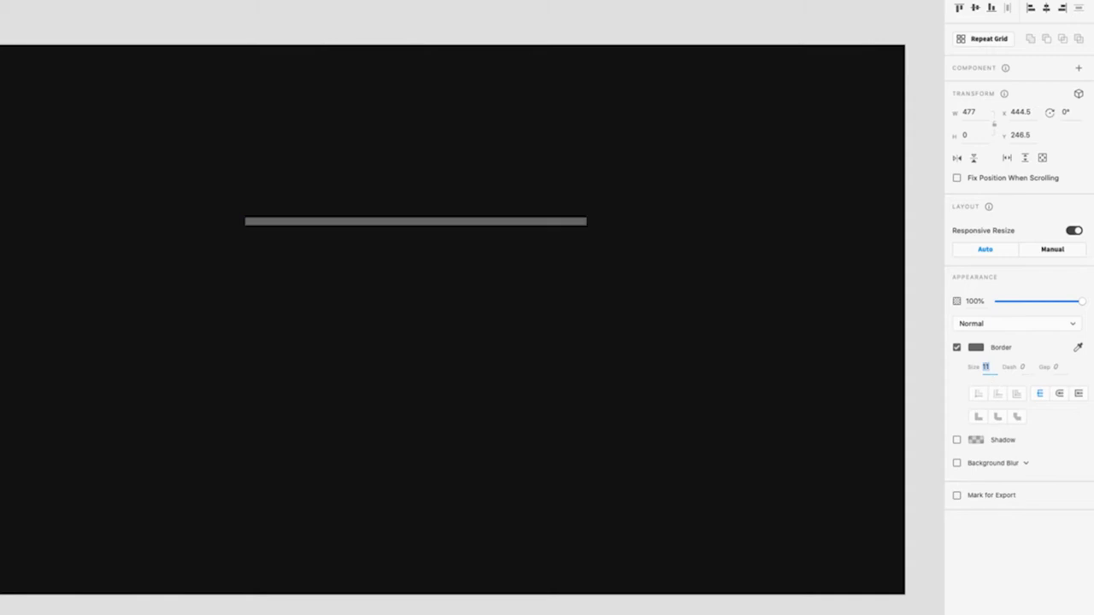
pyautogui.hotkey('shift', 'Up')
pyautogui.hotkey('shift', 'Up')
pyautogui.hotkey('shift', 'Up')
pyautogui.hotkey('shift', 'Up')
pyautogui.hotkey('shift', 'Up')
pyautogui.hotkey('shift', 'Up')
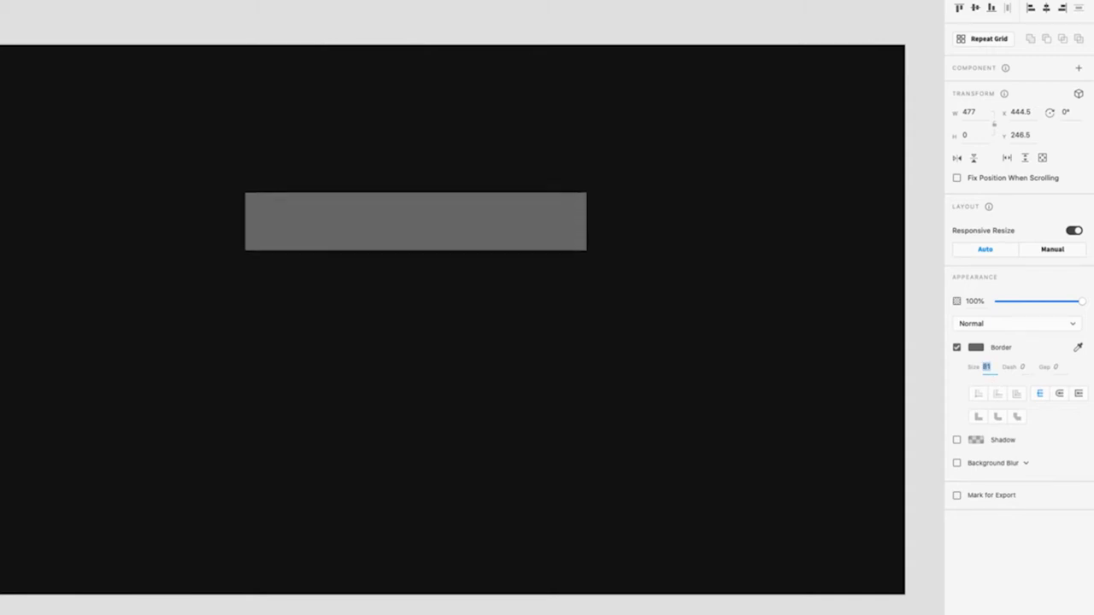
pyautogui.hotkey('shift', 'Up')
pyautogui.hotkey('shift', 'Up')
pyautogui.hotkey('shift', 'Down')
pyautogui.hotkey('shift', 'Down')
pyautogui.hotkey('shift', 'Down')
pyautogui.hotkey('shift', 'Down')
pyautogui.hotkey('shift', 'Down')
pyautogui.hotkey('shift', 'Down')
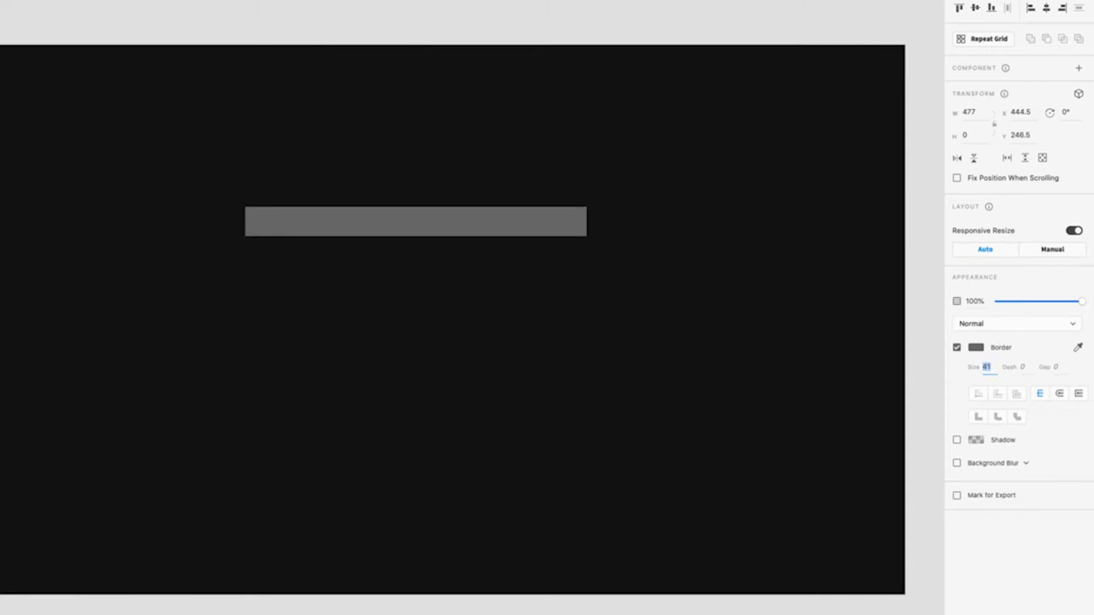
pyautogui.hotkey('shift', 'Down')
pyautogui.hotkey('shift', 'Down')
pyautogui.hotkey('shift', 'Down')
pyautogui.hotkey('shift', 'Up')
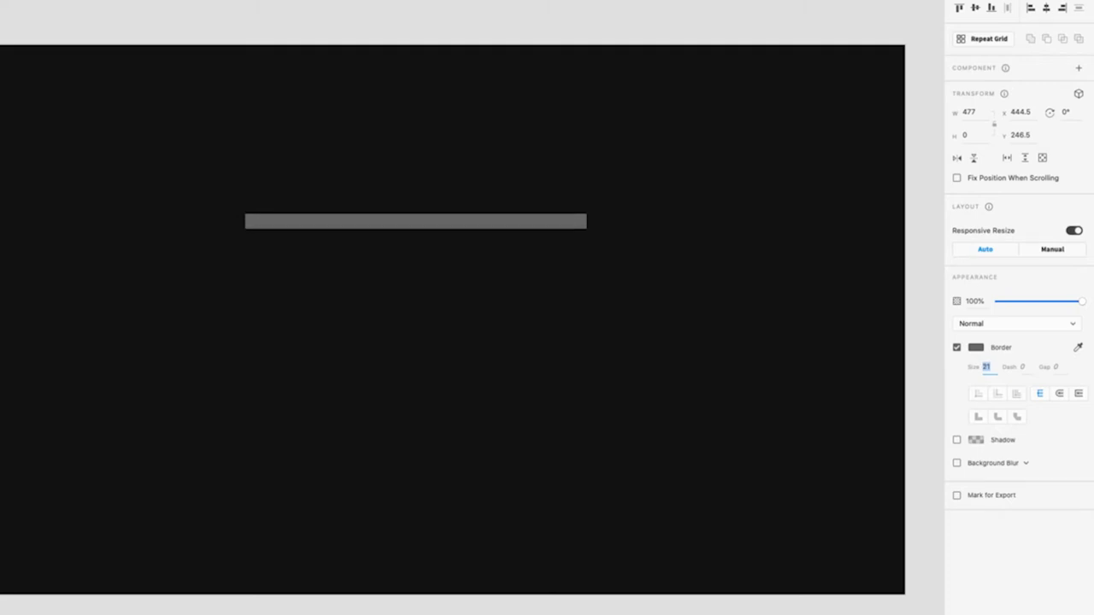
pyautogui.click(976, 347)
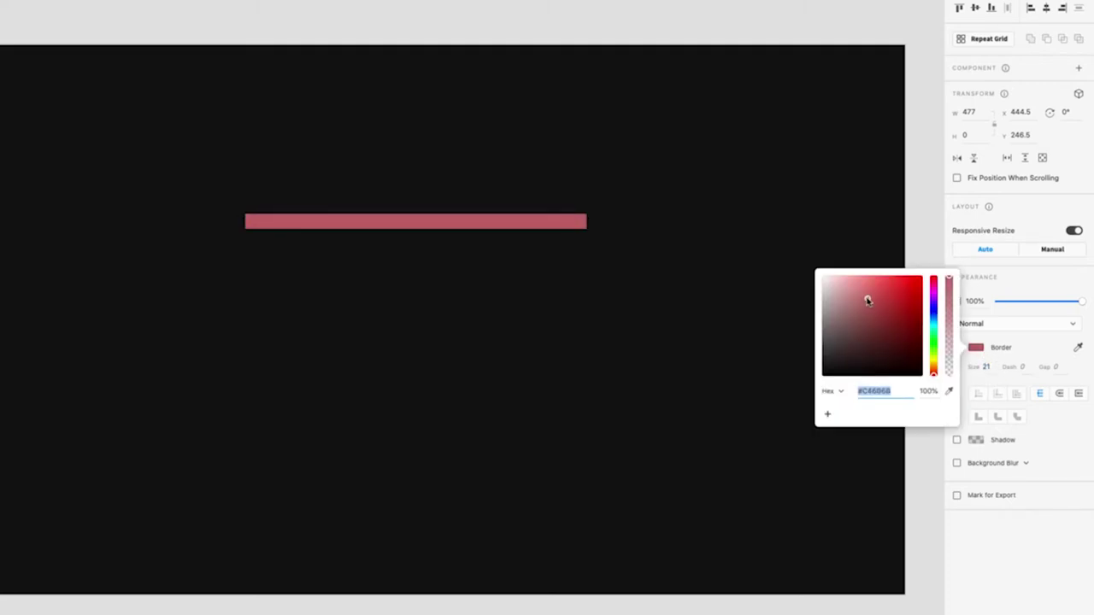
# Step: Make the line's border white with butt caps and a border size of 1
pyautogui.moveTo(867, 300); pyautogui.dragTo(824, 279)
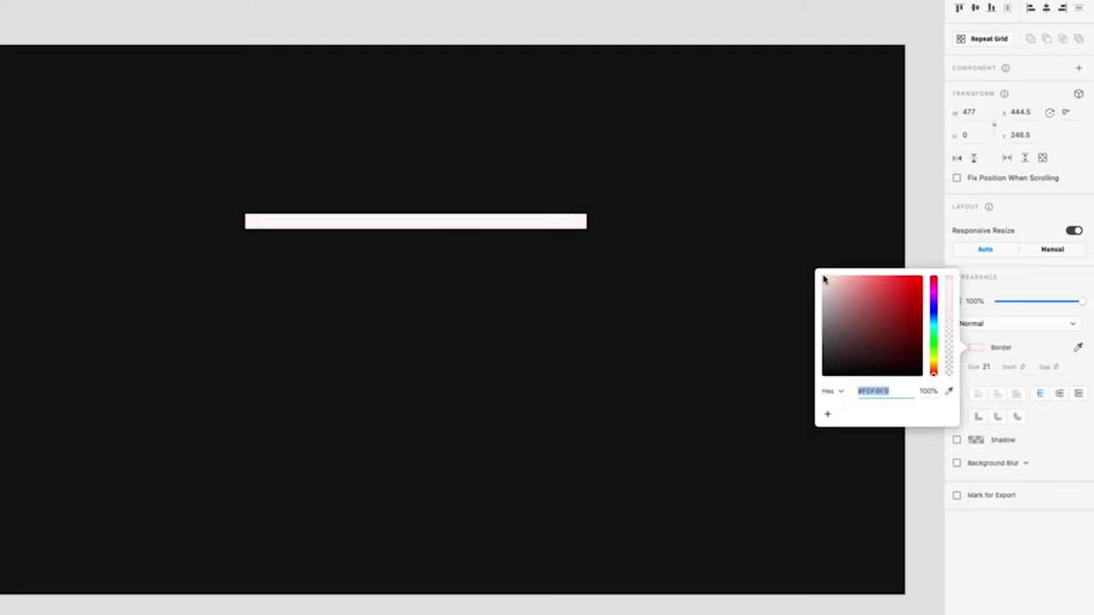
pyautogui.click(1035, 348)
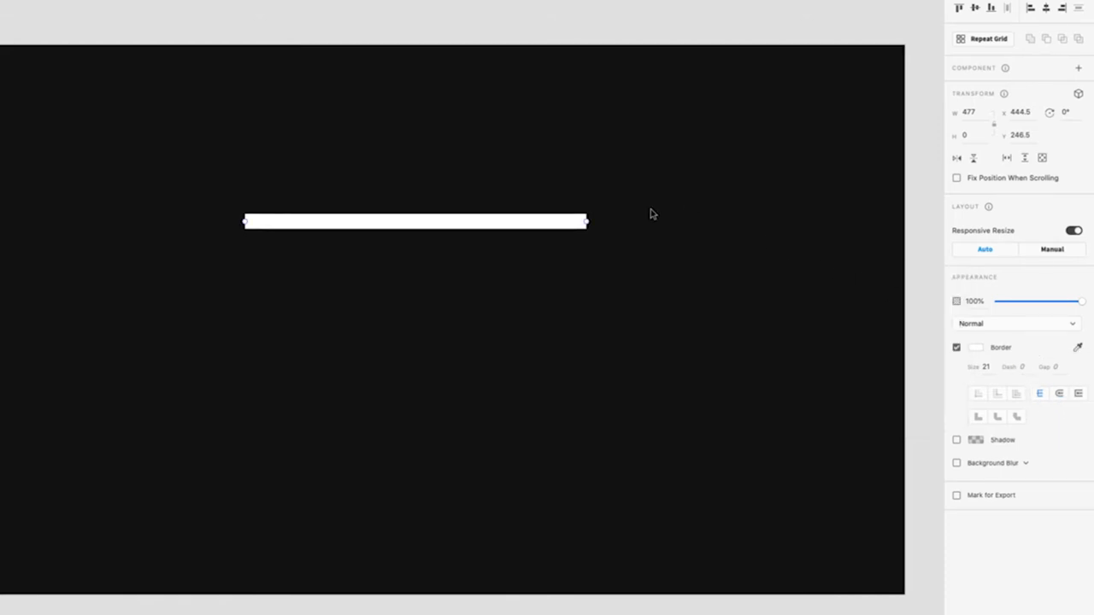
pyautogui.click(1060, 395)
pyautogui.click(1079, 396)
pyautogui.click(1039, 394)
pyautogui.click(988, 368)
pyautogui.write('1')
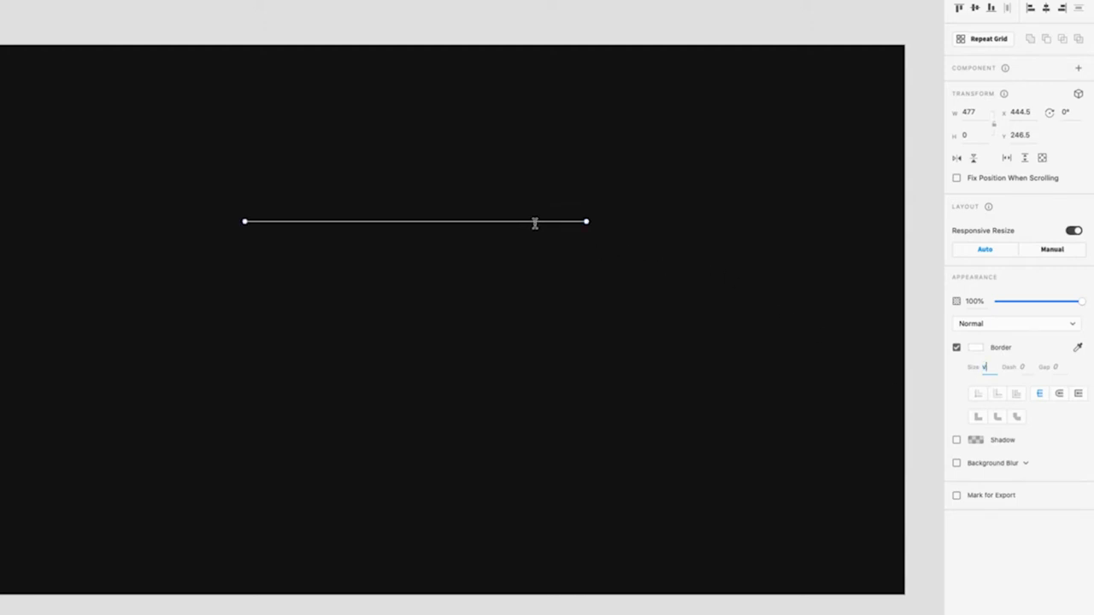
# Step: Nudge the line slightly lower and set its stroke size to 11
pyautogui.click(586, 238)
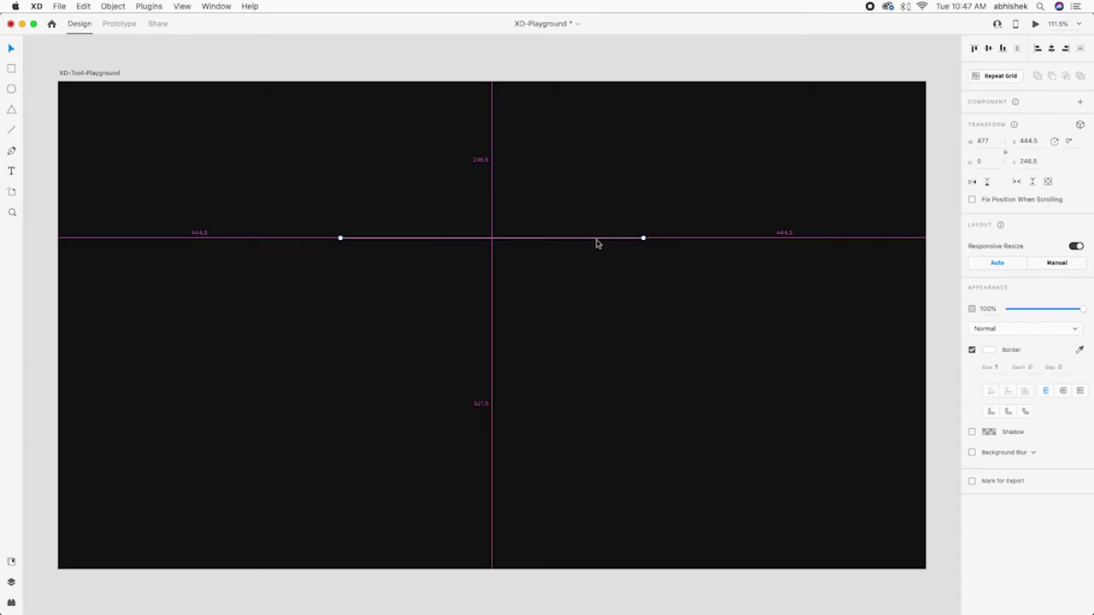
pyautogui.moveTo(597, 244); pyautogui.dragTo(596, 245)
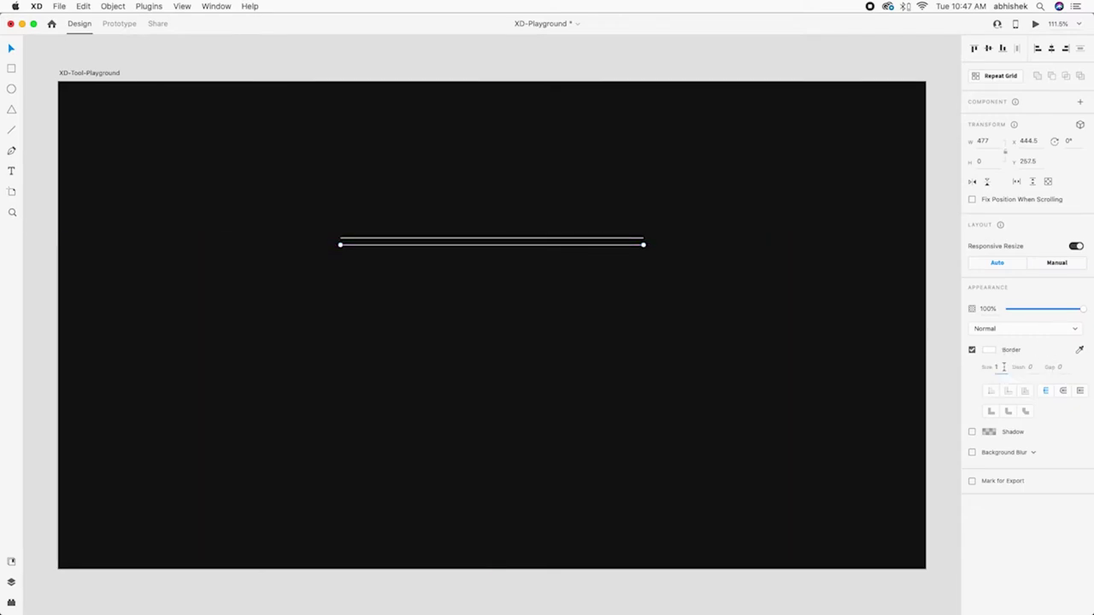
pyautogui.write('11')
pyautogui.press('Return')
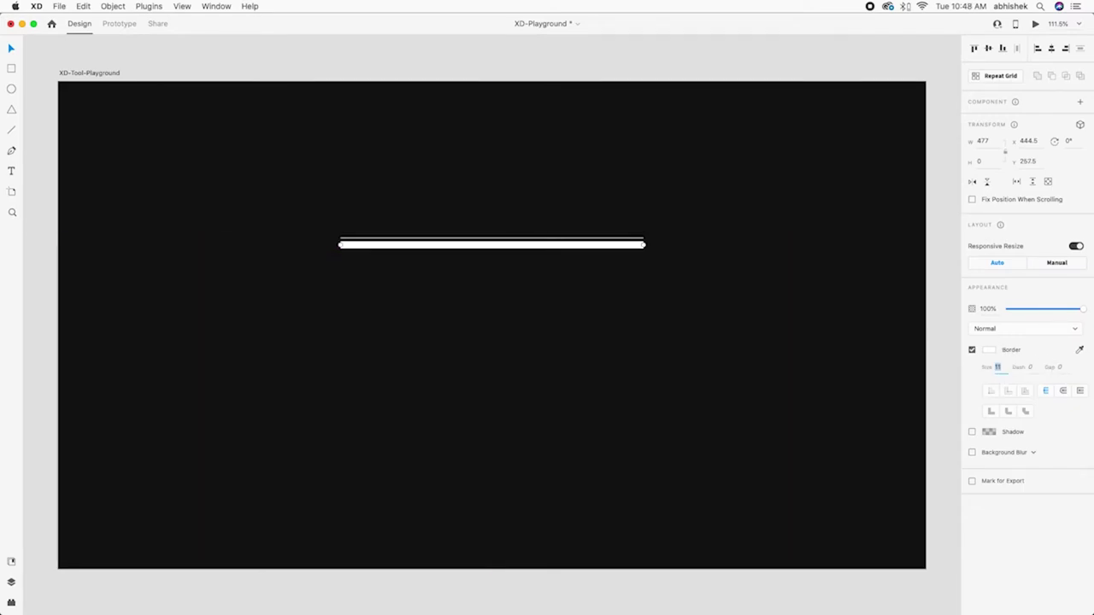
# Step: Undo the duplicated thick line, then shorten the thin line to about 89 wide
pyautogui.click(547, 247)
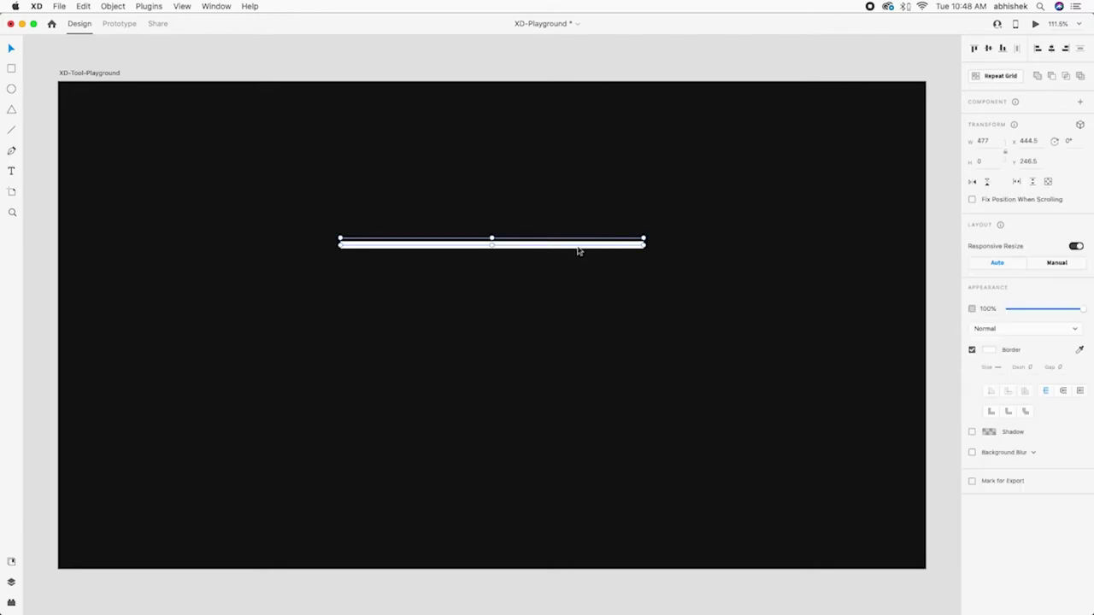
pyautogui.moveTo(578, 251); pyautogui.dragTo(571, 288)
pyautogui.click(614, 370)
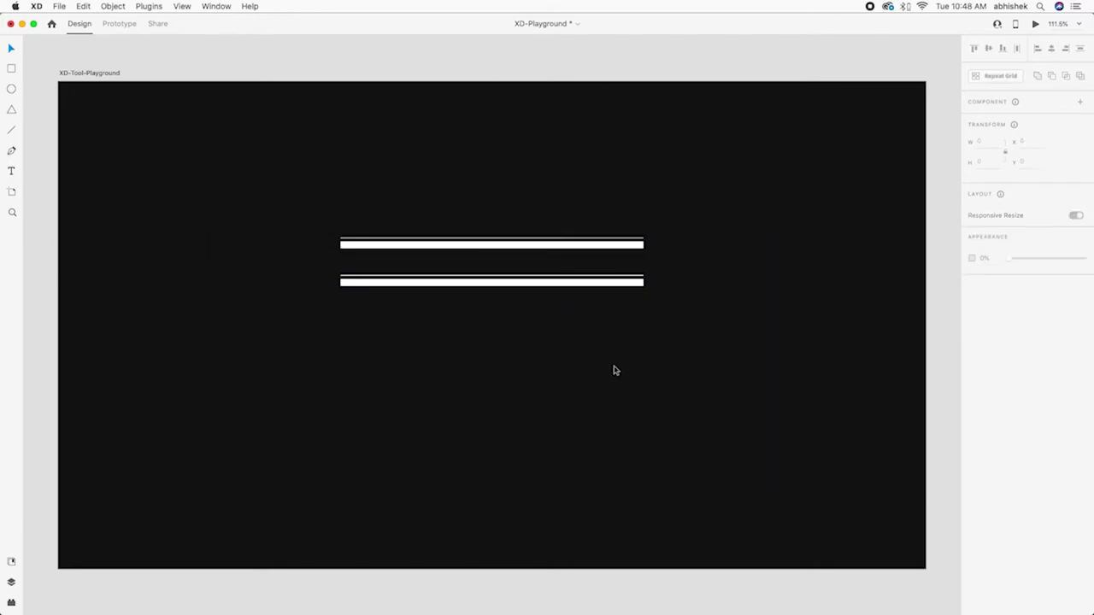
pyautogui.press('super+z')
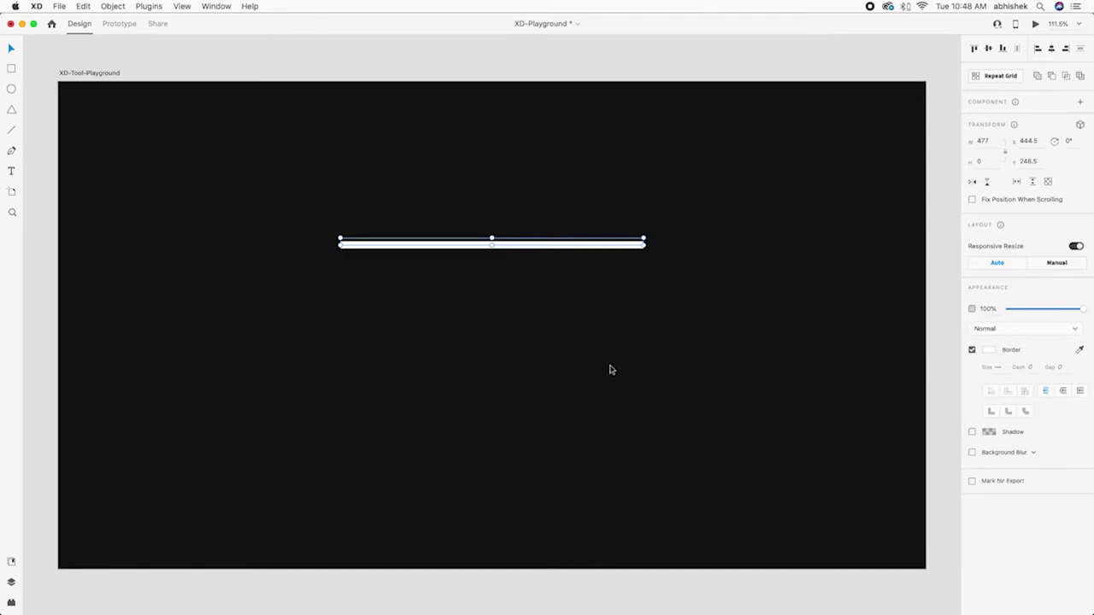
pyautogui.press('super+z')
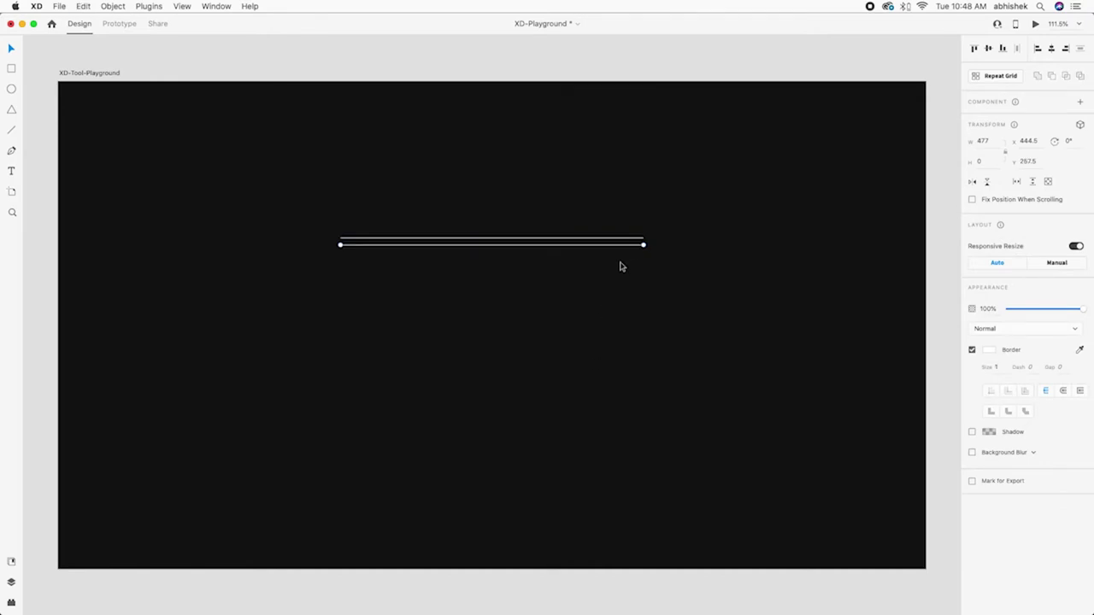
pyautogui.moveTo(643, 240); pyautogui.dragTo(519, 238)
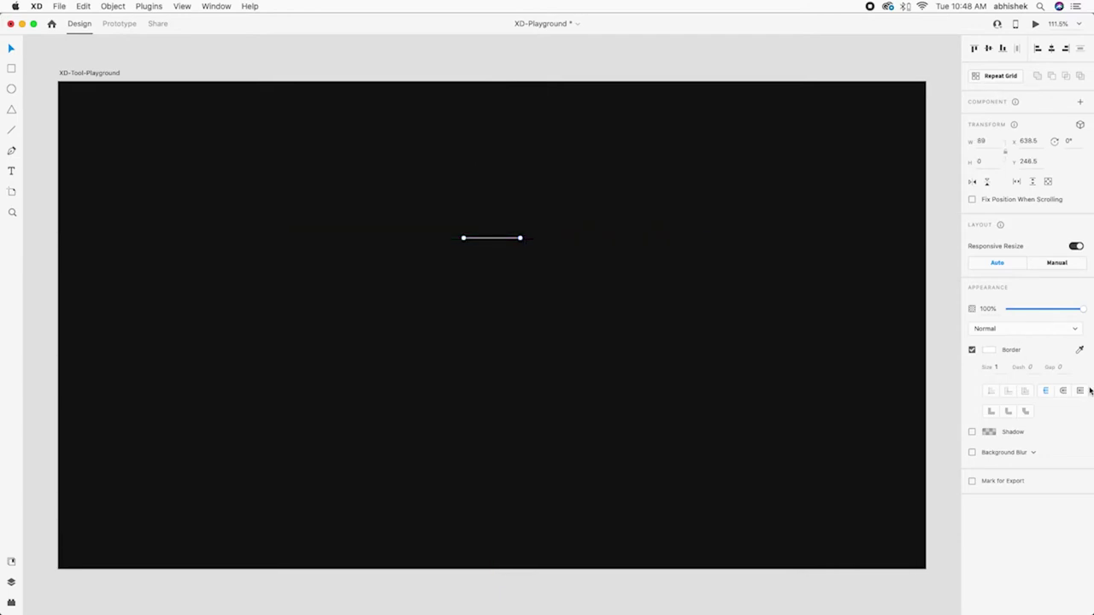
pyautogui.write('4')
# Step: Set the short line's border size to 5 and rotate it to 50°
pyautogui.click(1002, 371)
pyautogui.write('5')
pyautogui.press('Return')
pyautogui.click(523, 239)
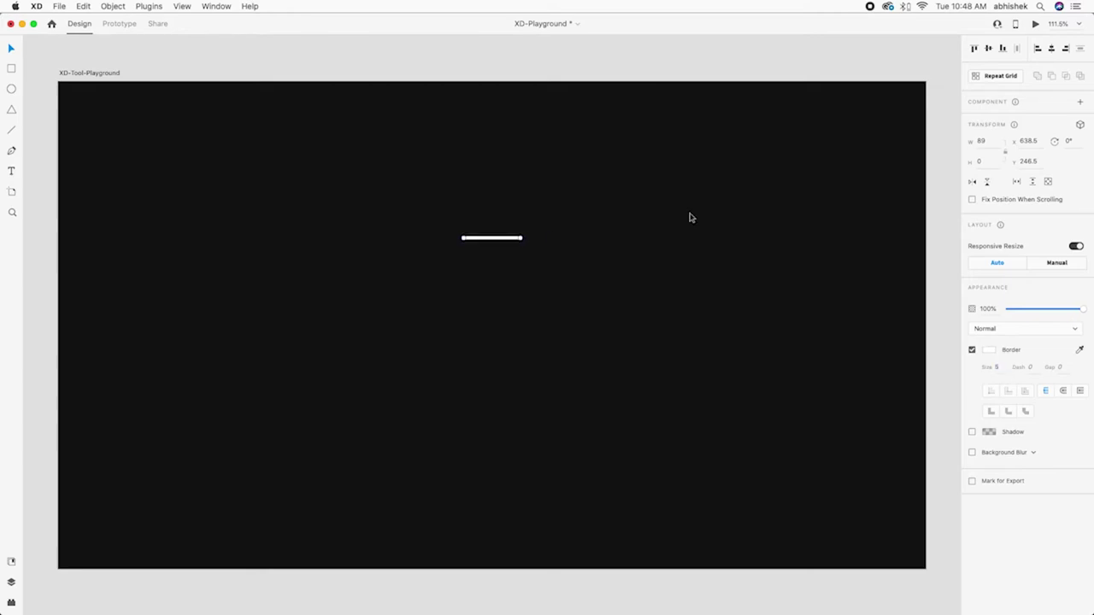
pyautogui.click(1070, 141)
pyautogui.hotkey('shift', 'Up')
pyautogui.hotkey('shift', 'Up')
pyautogui.hotkey('shift', 'Up')
pyautogui.hotkey('shift', 'Up')
pyautogui.hotkey('shift', 'Up')
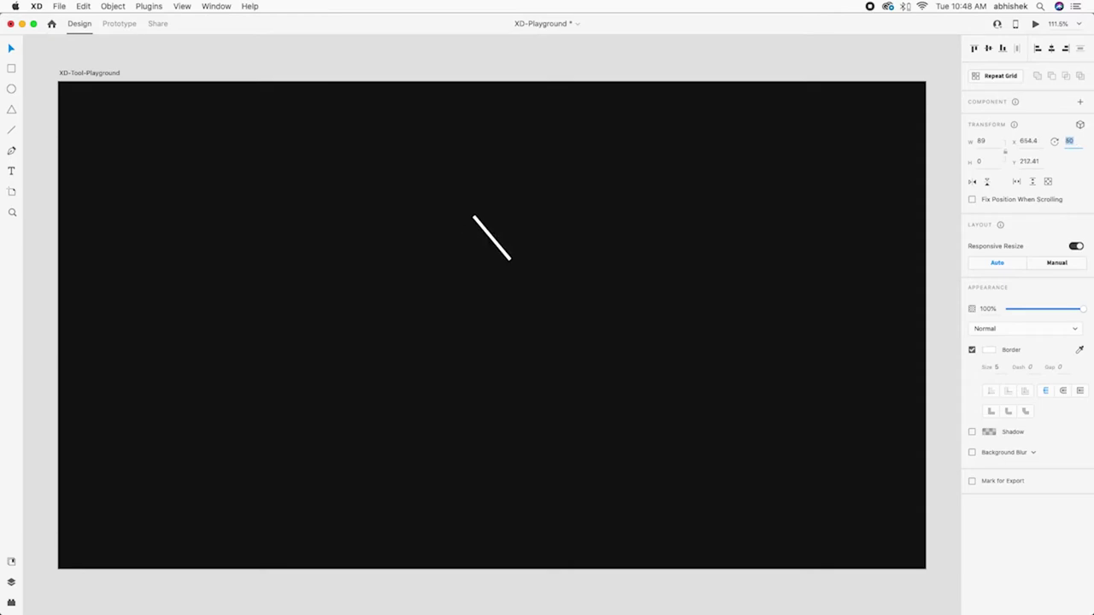
pyautogui.hotkey('shift', 'Up')
pyautogui.hotkey('shift', 'Down')
# Step: Copy and paste the rotated line, flipping the copy horizontally into an X
pyautogui.click(11, 49)
pyautogui.rightClick(494, 240)
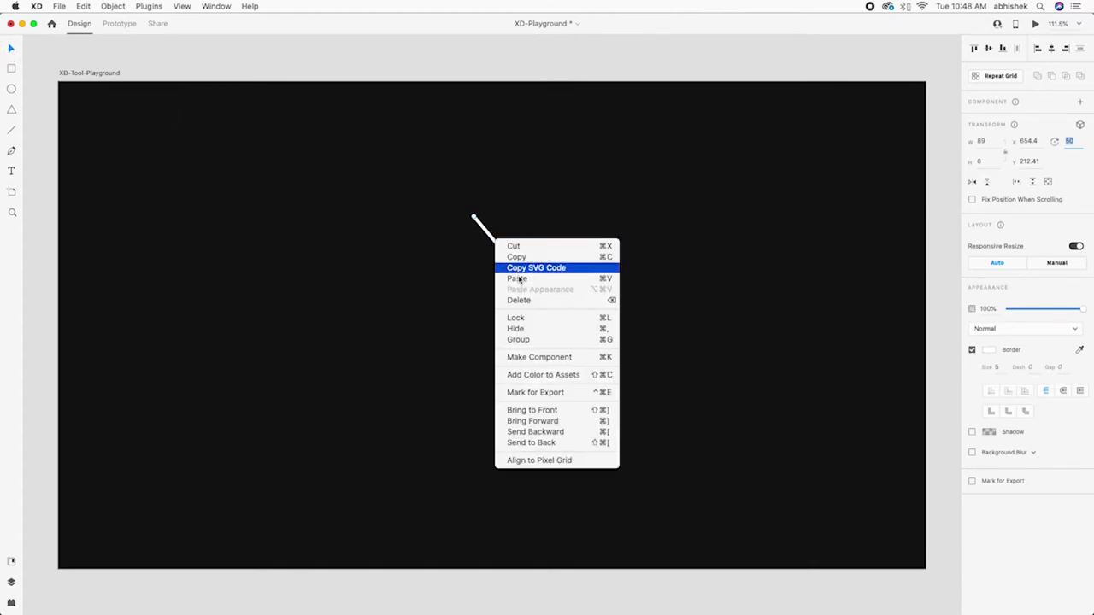
pyautogui.click(517, 256)
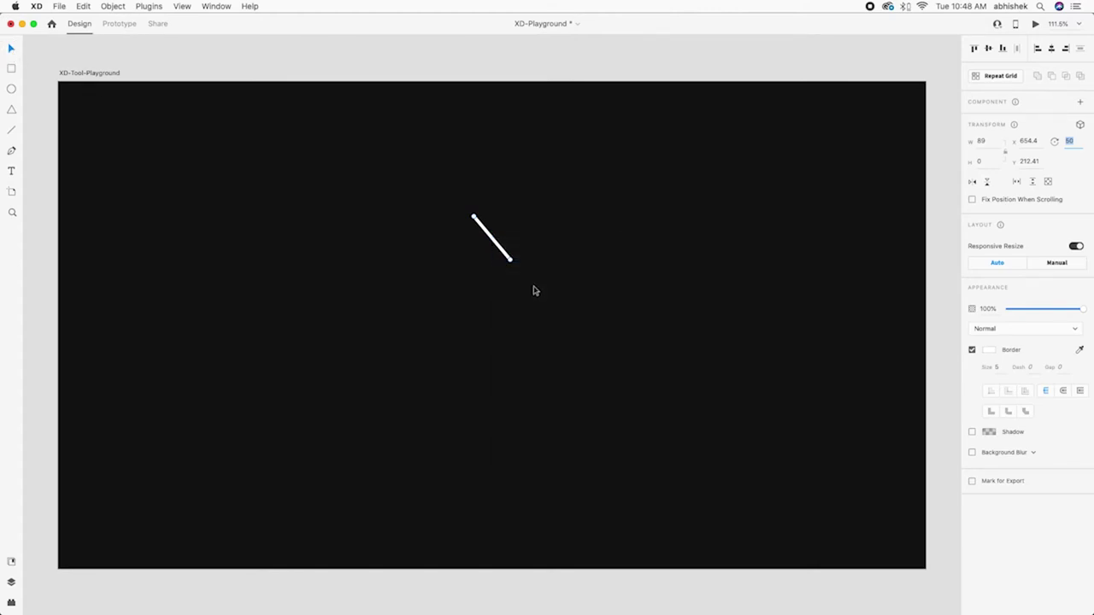
pyautogui.rightClick(501, 236)
pyautogui.click(525, 242)
pyautogui.click(972, 182)
pyautogui.click(577, 371)
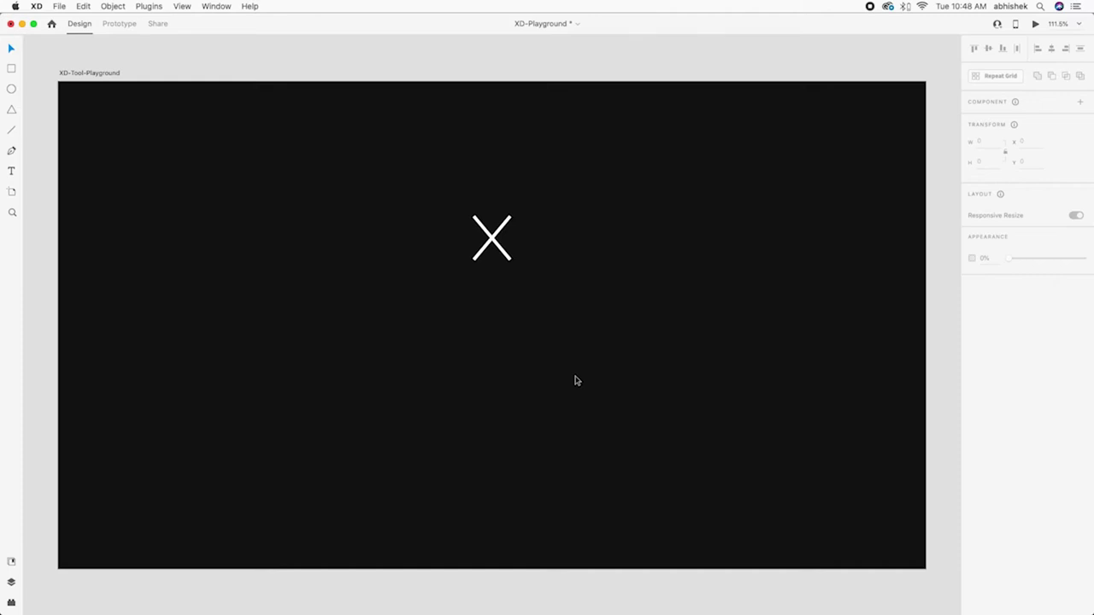
# Step: Select both strokes of the X and delete them
pyautogui.click(508, 254)
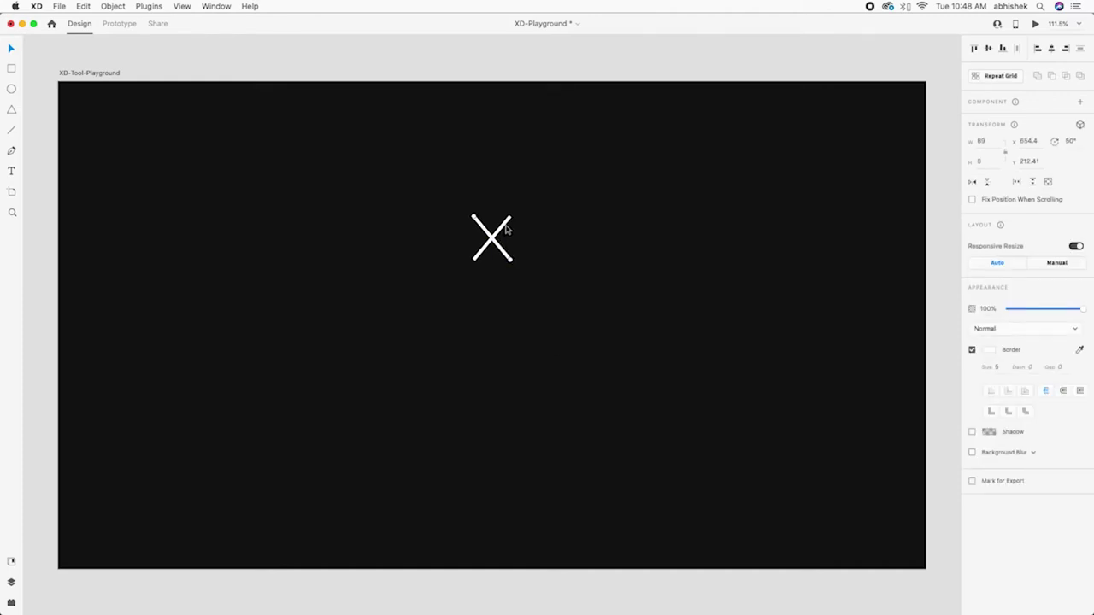
pyautogui.keyDown('shift'); pyautogui.click(506, 229); pyautogui.keyUp('shift')
pyautogui.press('Delete')
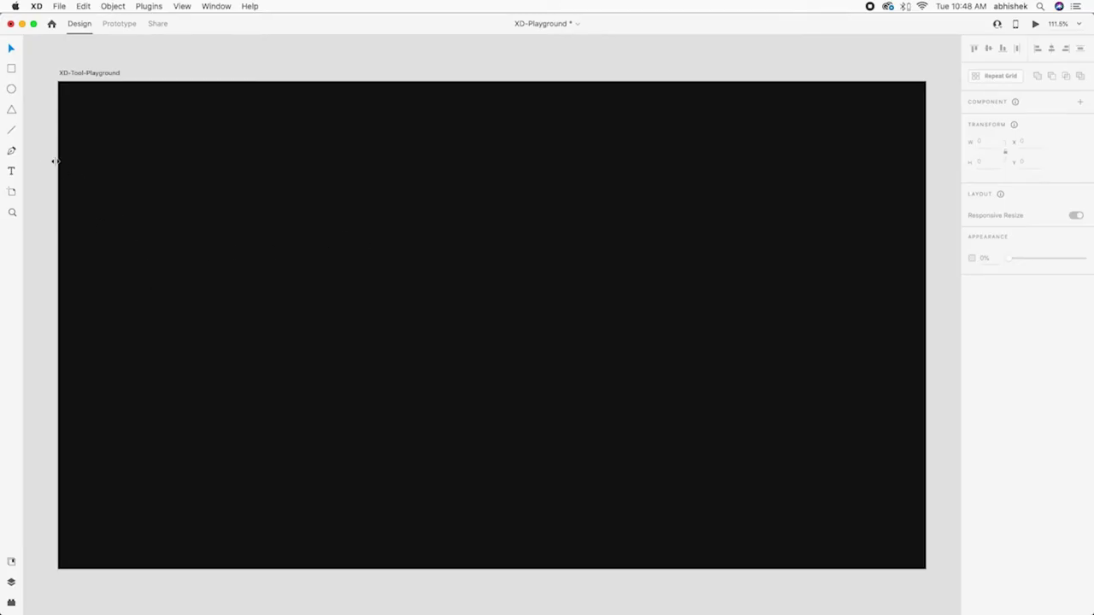
# Step: Draw a short vertical line with the Pen tool
pyautogui.click(11, 152)
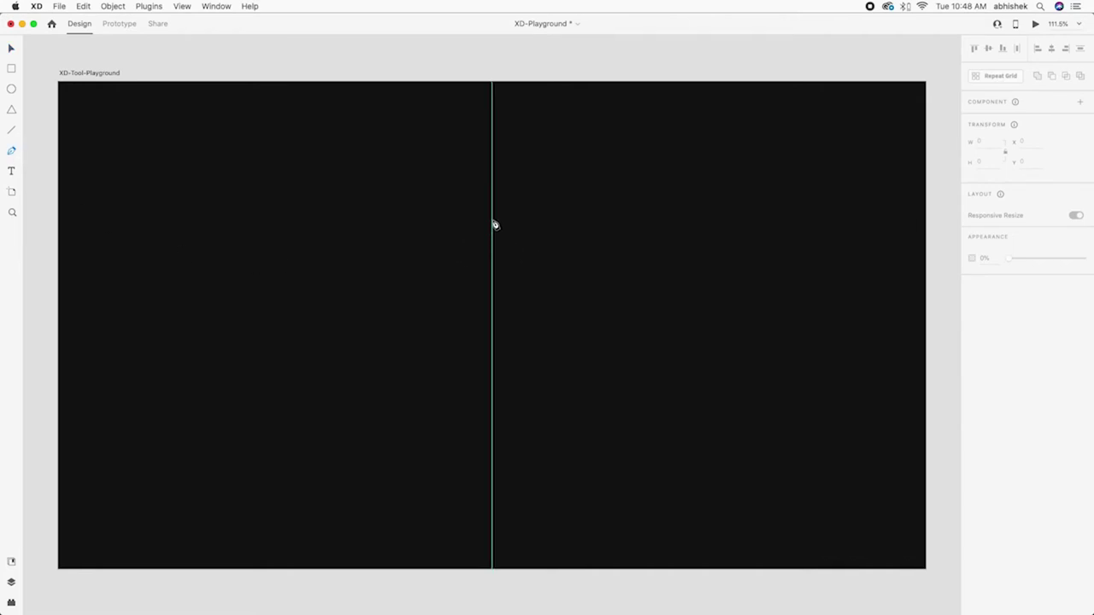
pyautogui.click(492, 220)
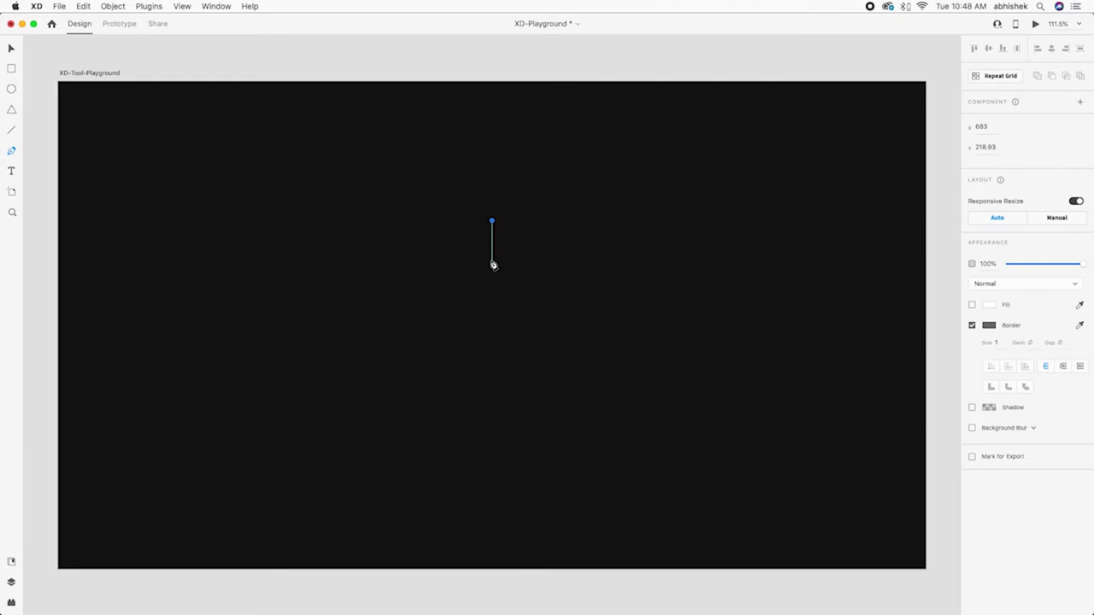
pyautogui.click(491, 262)
pyautogui.press('Escape')
# Step: Add a horizontal pen line across it and rotate the pair 90°
pyautogui.press('p')
pyautogui.click(466, 241)
pyautogui.click(535, 241)
pyautogui.press('Escape')
pyautogui.click(493, 229)
pyautogui.moveTo(538, 221); pyautogui.dragTo(527, 298)
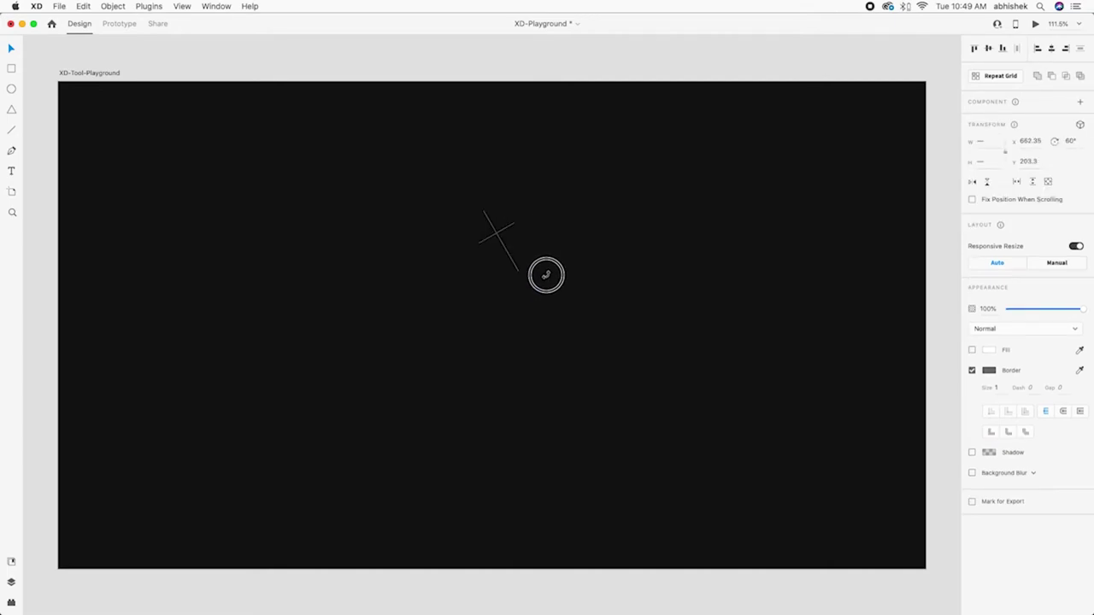
# Step: Set both the horizontal and vertical lines' border size to 11
pyautogui.doubleClick(506, 232)
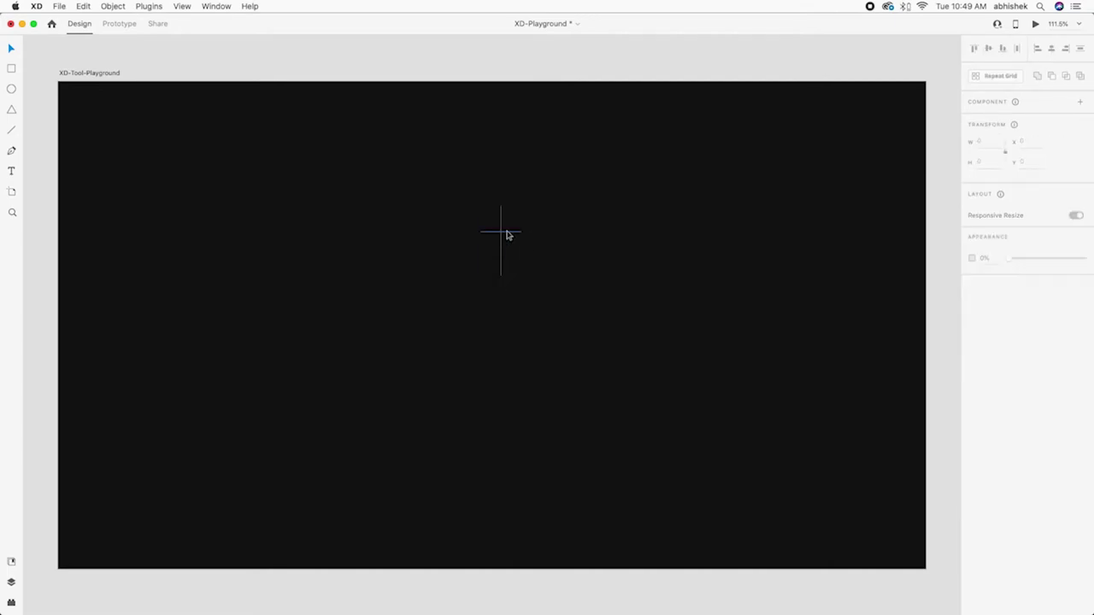
pyautogui.hotkey('shift', 'Up')
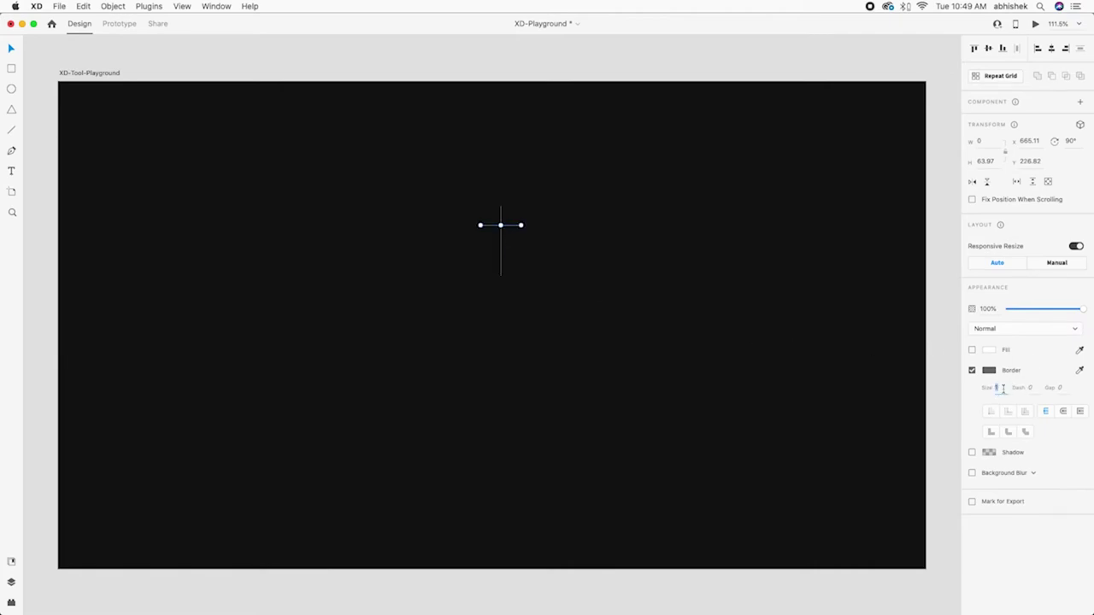
pyautogui.write('11')
pyautogui.press('Return')
pyautogui.click(500, 241)
pyautogui.write('11')
pyautogui.press('Return')
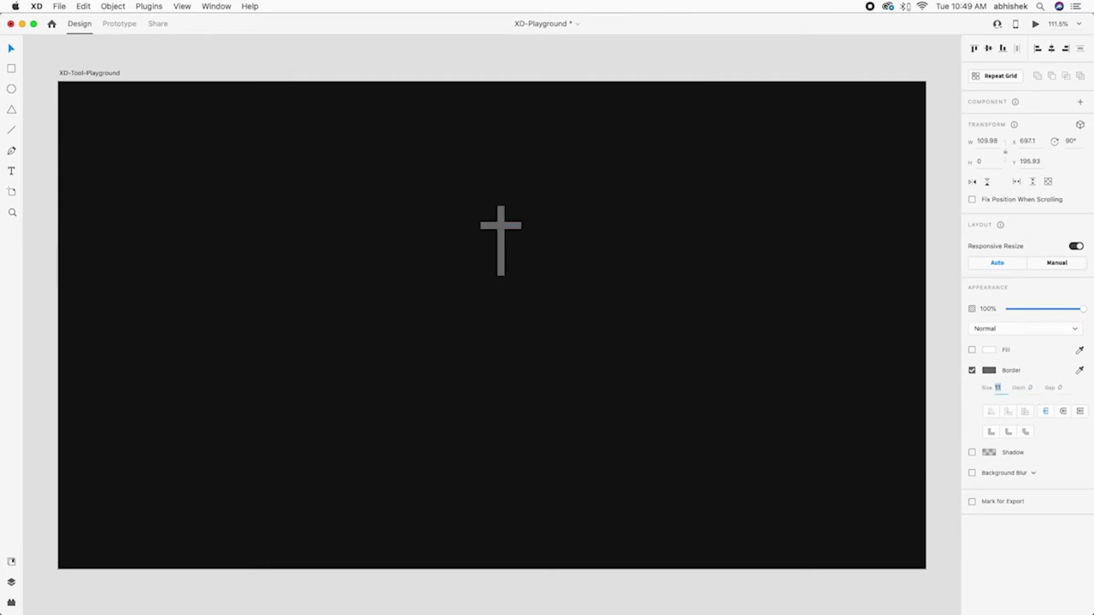
# Step: Colour the cross's border FFFFFF, then delete the horizontal bar
pyautogui.keyDown('shift'); pyautogui.click(518, 227); pyautogui.keyUp('shift')
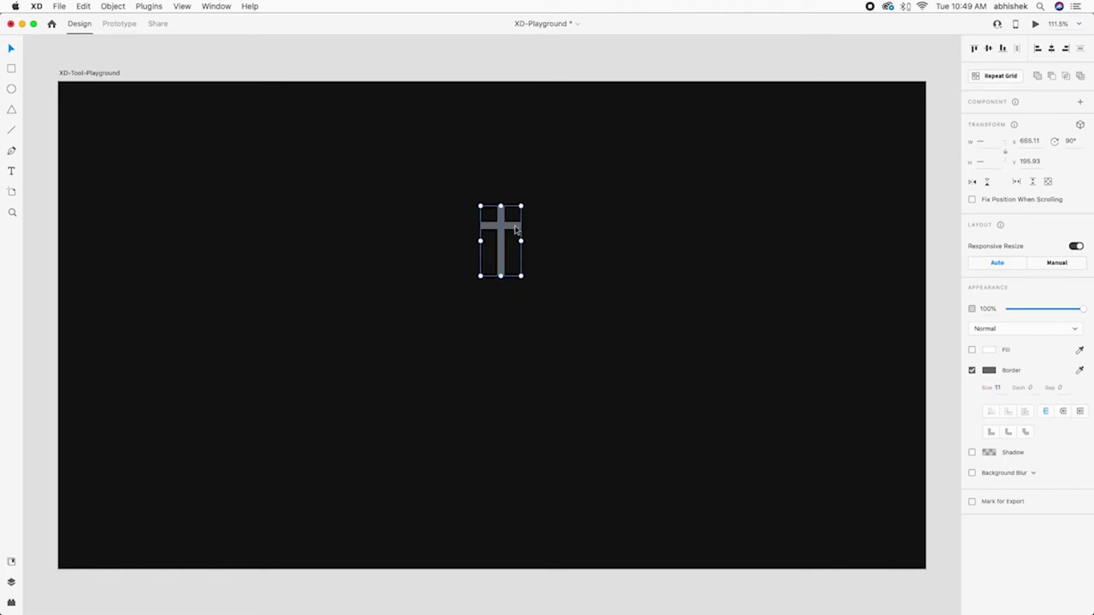
pyautogui.click(989, 372)
pyautogui.write('ffffff')
pyautogui.press('Return')
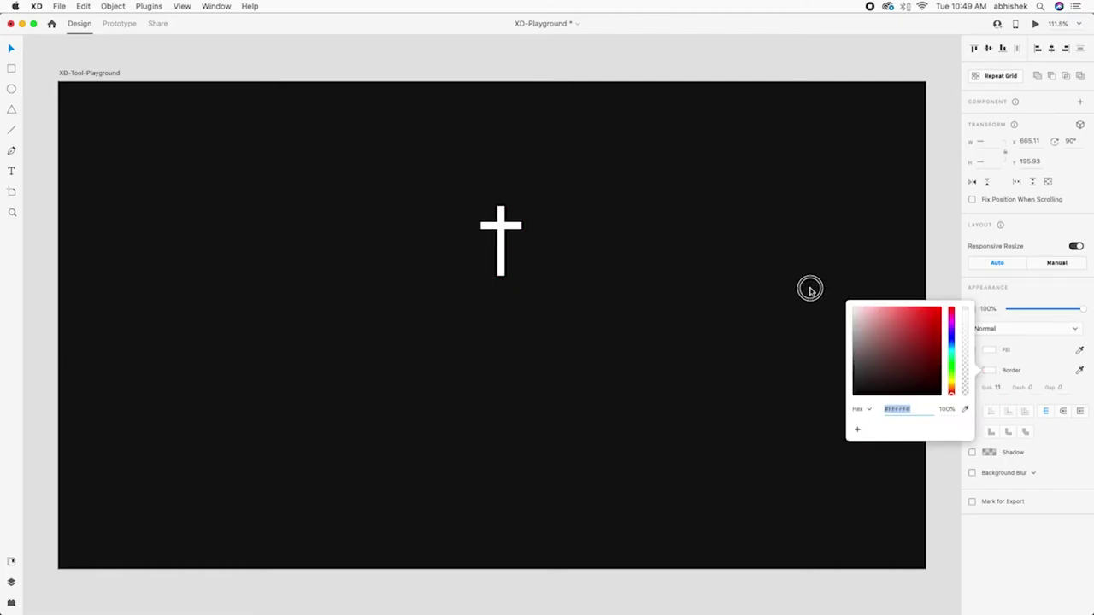
pyautogui.click(556, 245)
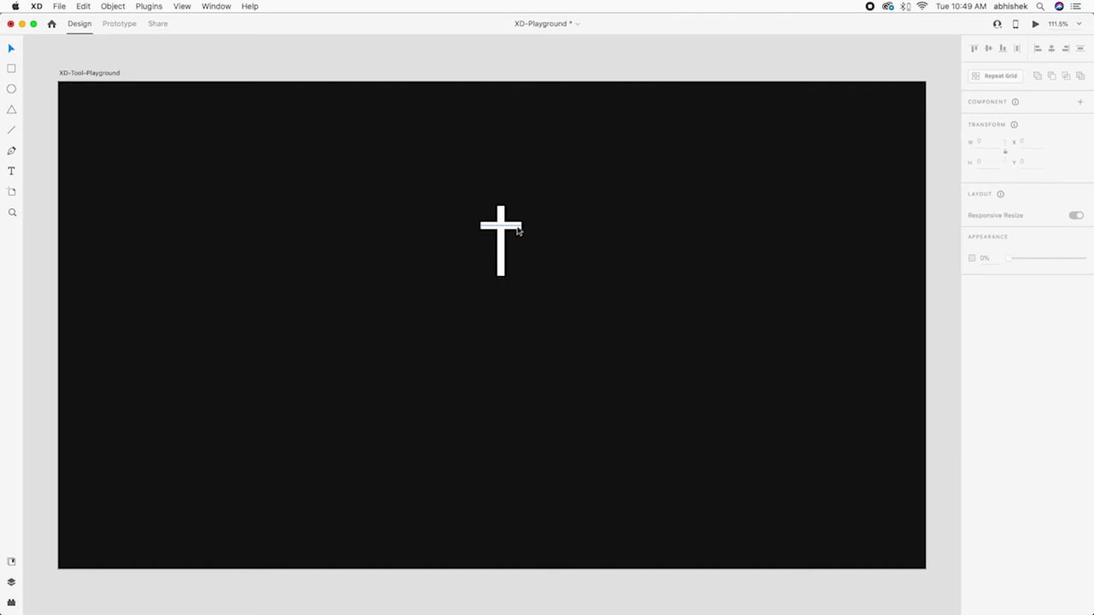
pyautogui.click(516, 228)
pyautogui.press('Delete')
pyautogui.press('Delete')
# Step: Create a text box reading 'This is dummy text' and set its font size to 50
pyautogui.click(376, 224)
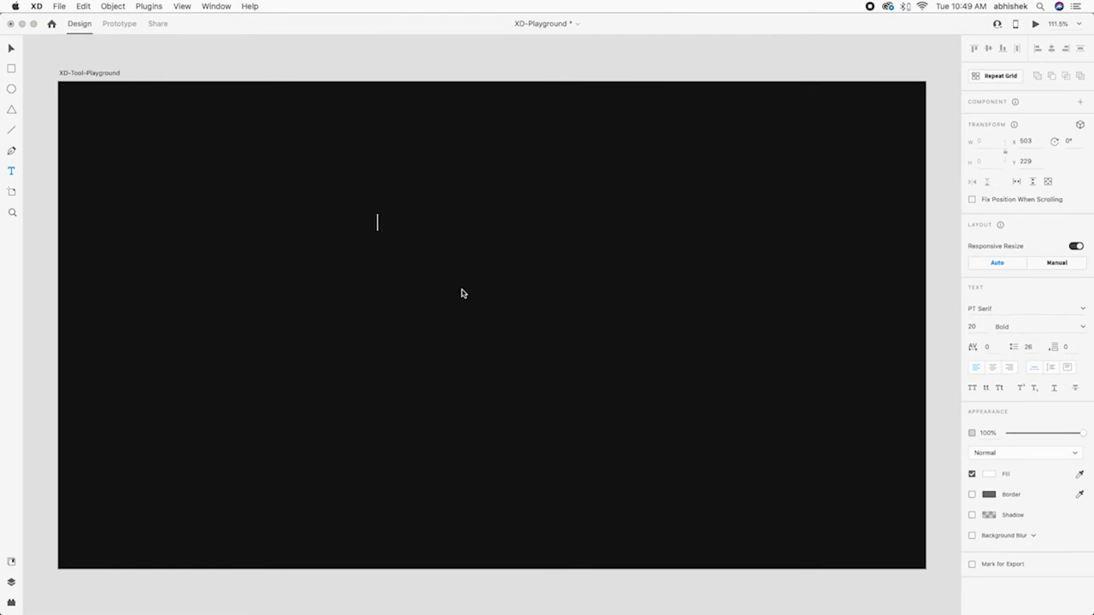
pyautogui.write('This i')
pyautogui.write('s dum')
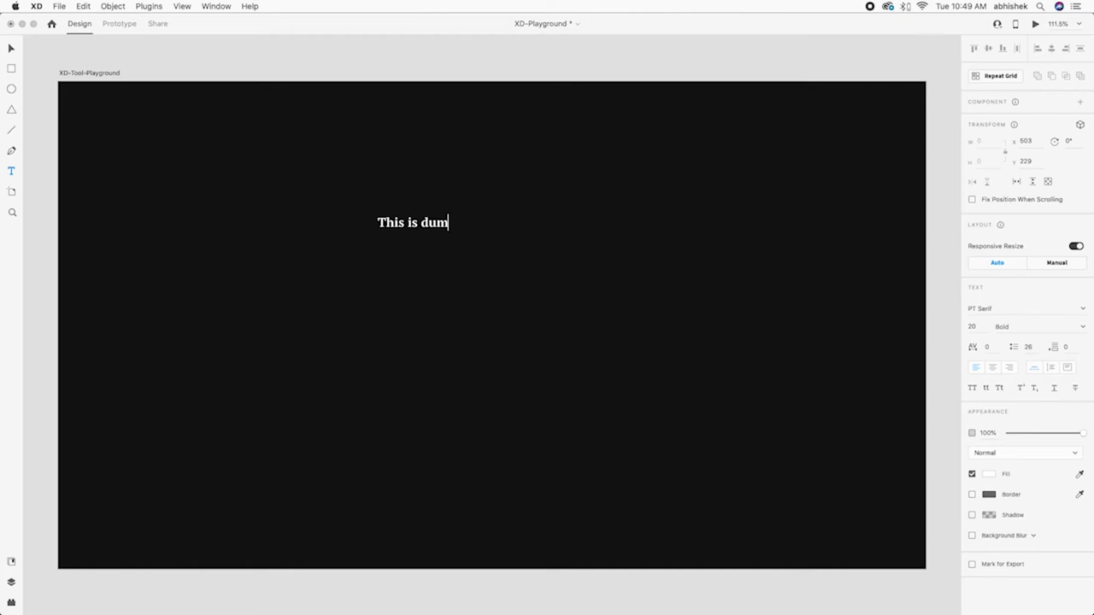
pyautogui.write('my text')
pyautogui.press('super+a')
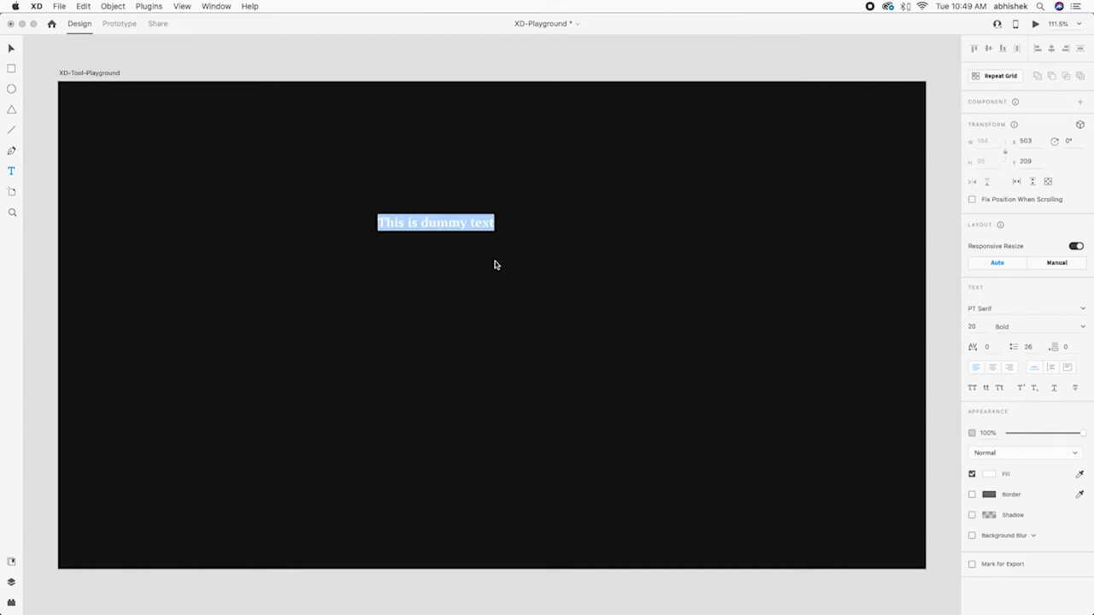
pyautogui.click(471, 223)
pyautogui.press('super+a')
pyautogui.click(976, 327)
pyautogui.write('50')
pyautogui.press('Return')
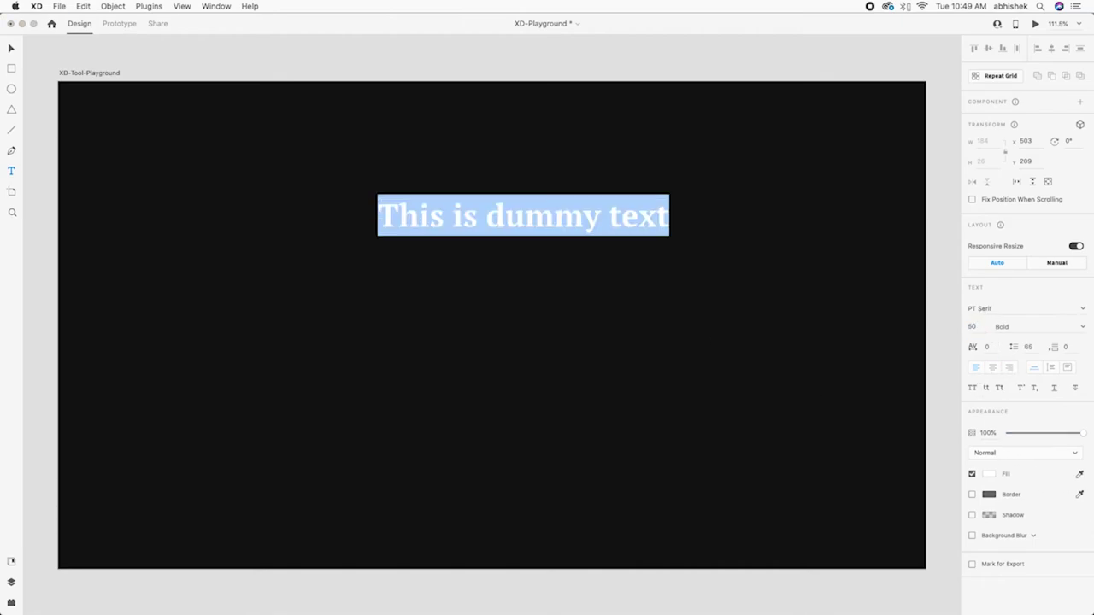
# Step: Replace the word 'dummy' with 'real' and select the whole line
pyautogui.click(640, 219)
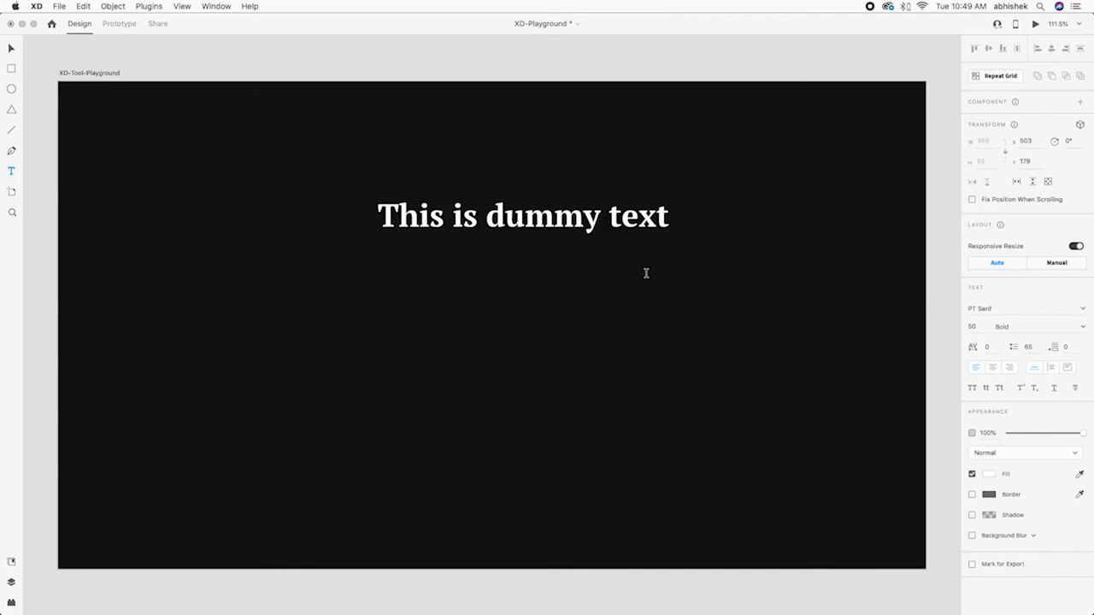
pyautogui.press('super+a')
pyautogui.click(596, 219)
pyautogui.moveTo(596, 219); pyautogui.dragTo(486, 219)
pyautogui.write('r')
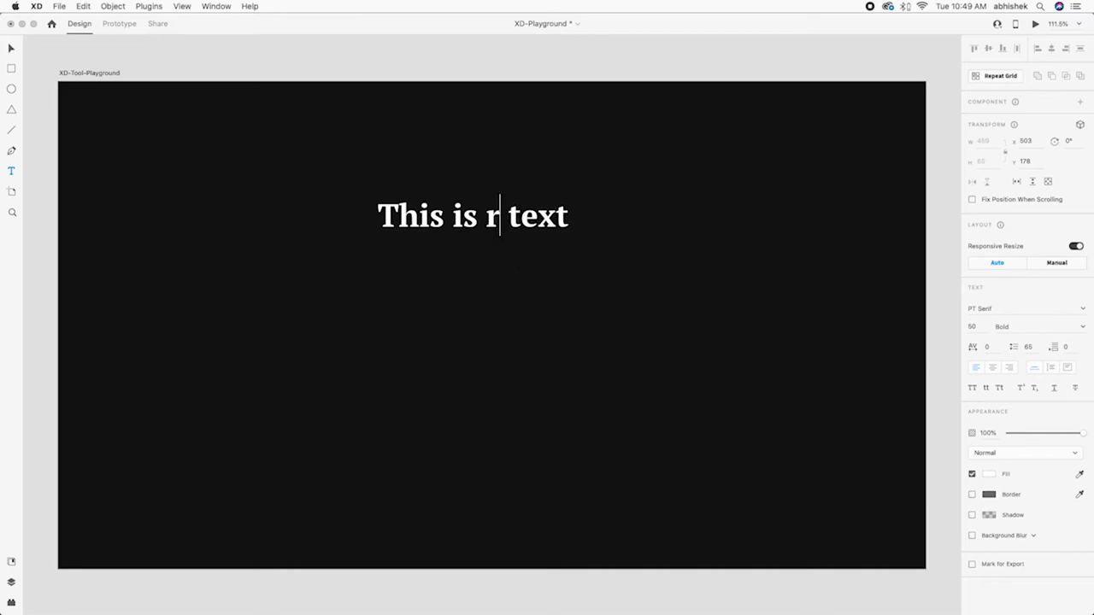
pyautogui.write('eal')
pyautogui.hotkey('shift', 'Left')
pyautogui.hotkey('shift', 'Left')
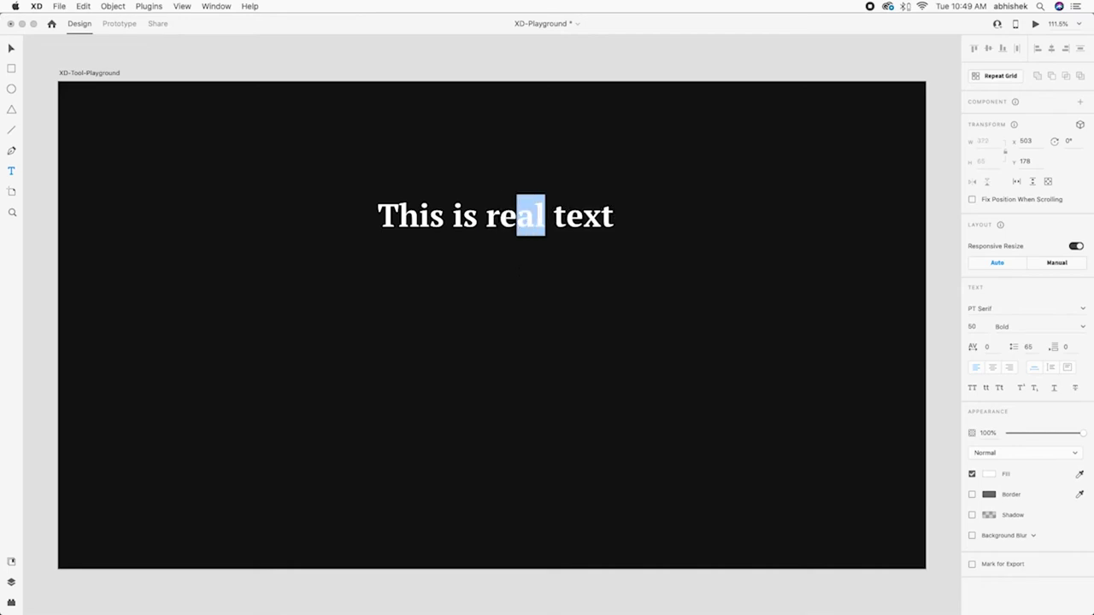
pyautogui.hotkey('shift', 'Left')
pyautogui.hotkey('shift', 'Left')
pyautogui.press('super+a')
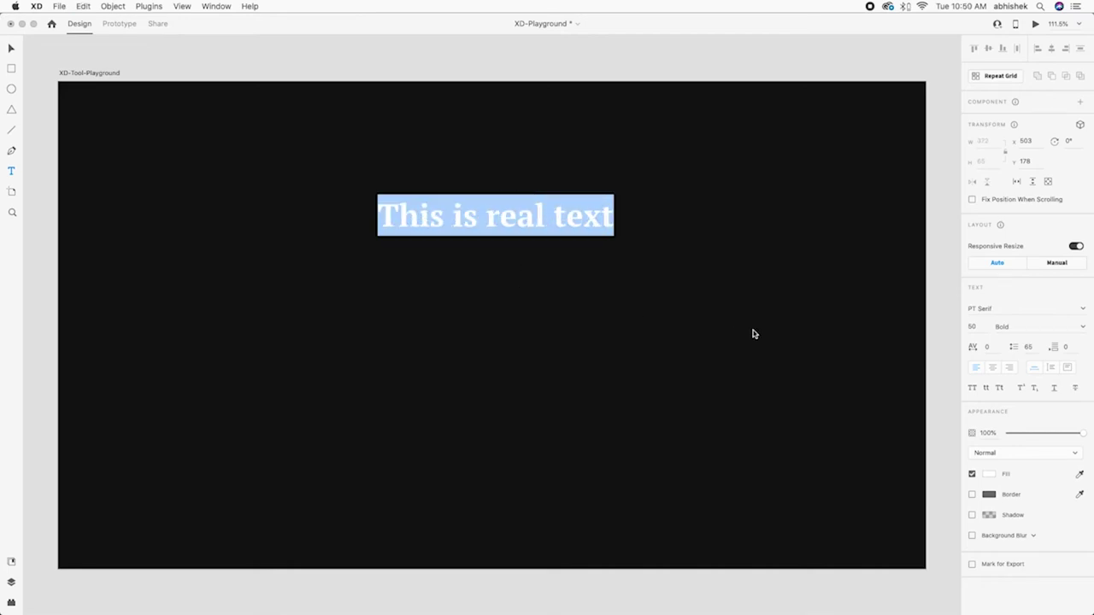
# Step: Set the text font to Quiroh and break the line before 'real'
pyautogui.click(1082, 310)
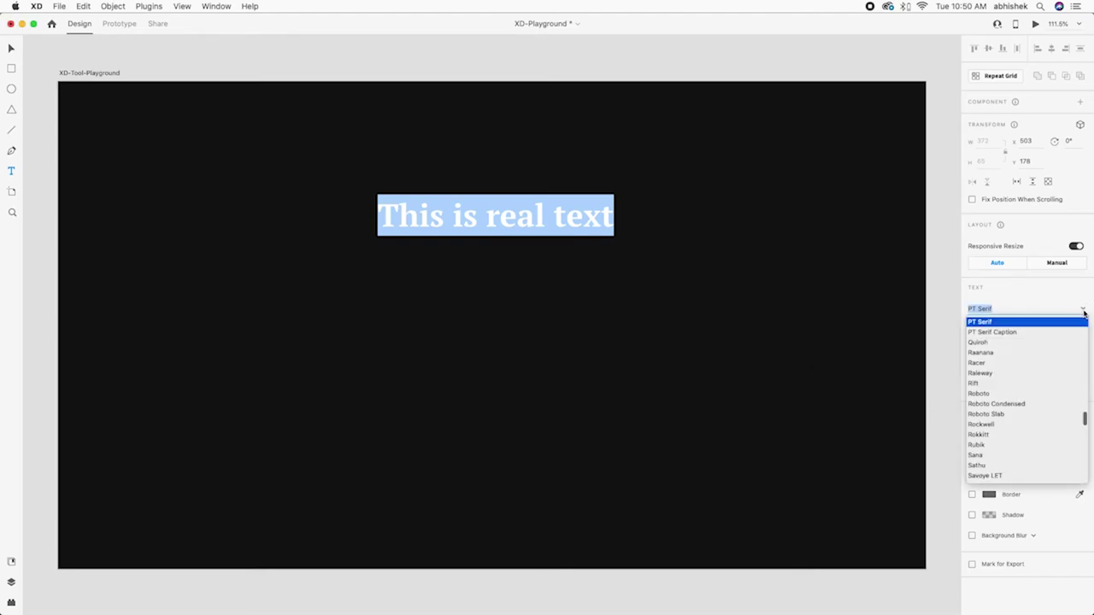
pyautogui.click(992, 342)
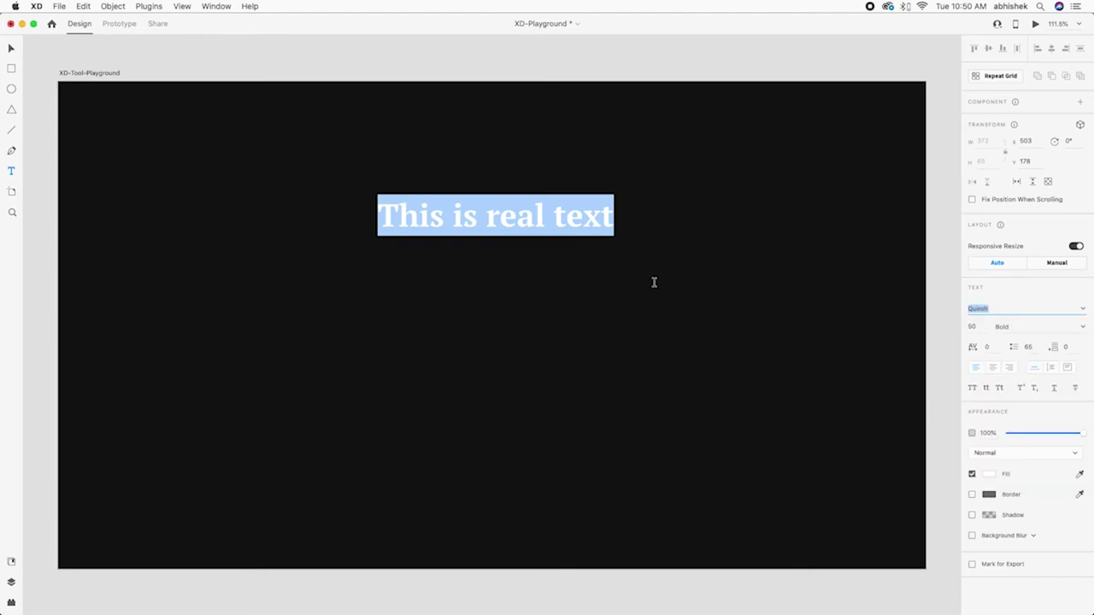
pyautogui.click(556, 229)
pyautogui.press('super+a')
pyautogui.click(537, 217)
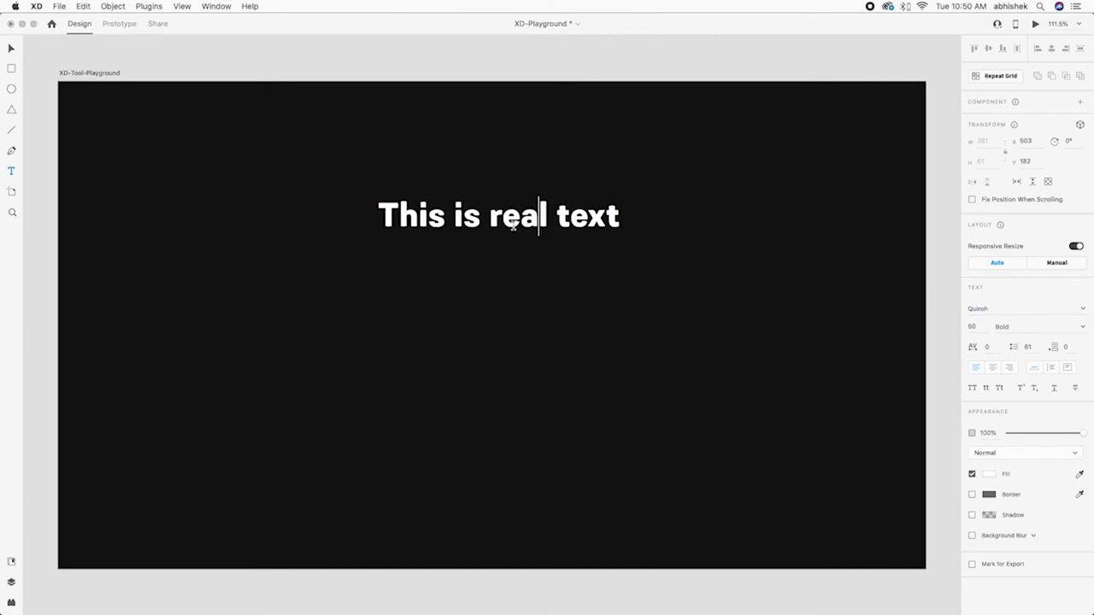
pyautogui.click(491, 219)
pyautogui.hotkey('shift', 'Left')
pyautogui.press('Return')
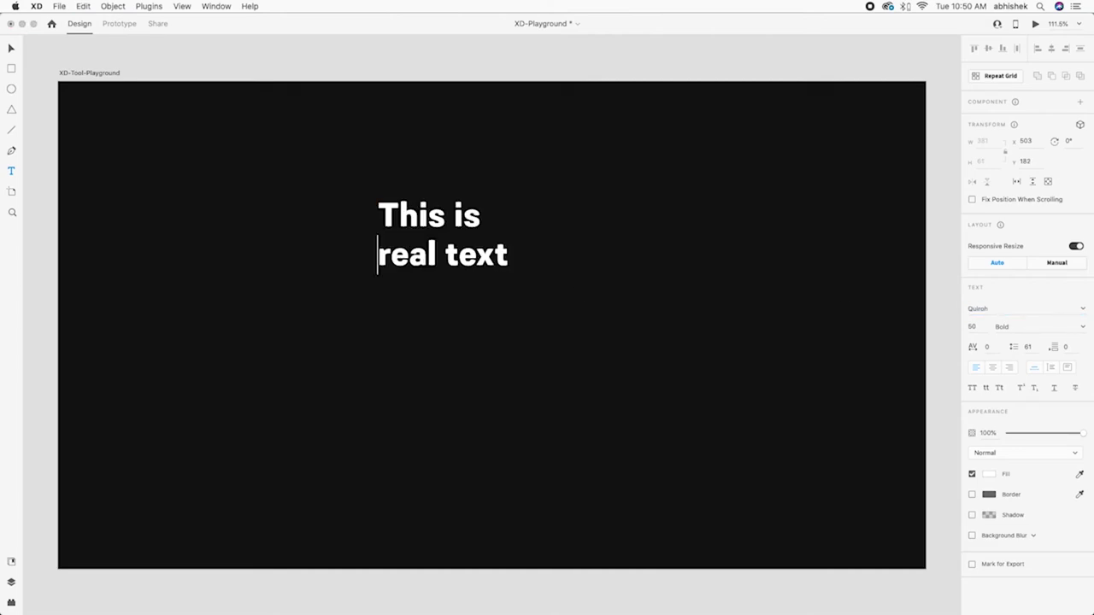
# Step: Set the text's line spacing to 101 and character spacing to 160
pyautogui.press('super+a')
pyautogui.click(500, 265)
pyautogui.press('super+a')
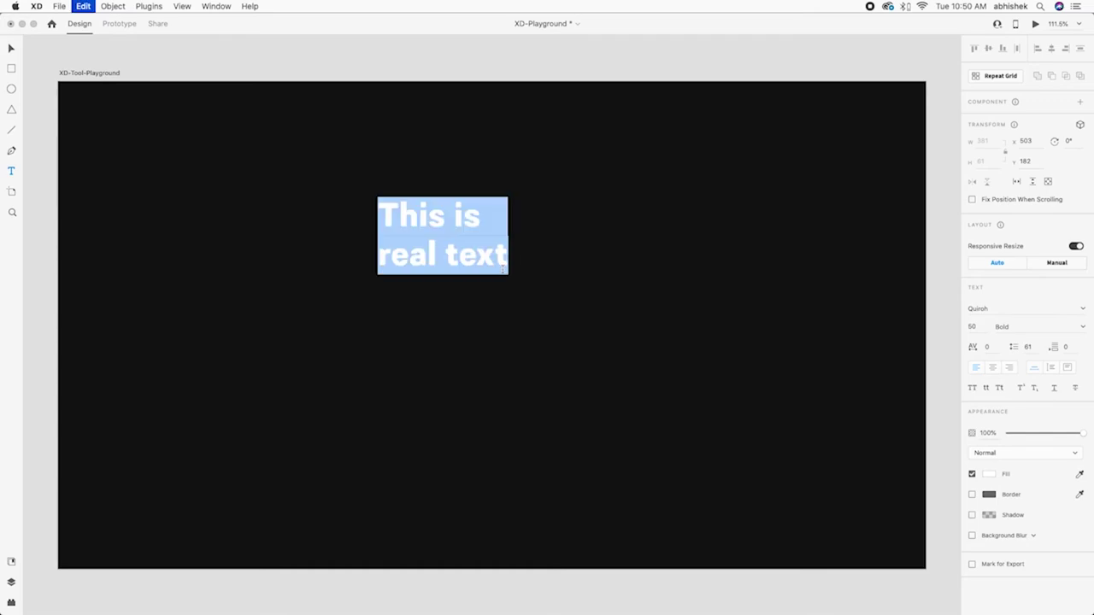
pyautogui.click(1030, 347)
pyautogui.hotkey('shift', 'Down')
pyautogui.hotkey('shift', 'Down')
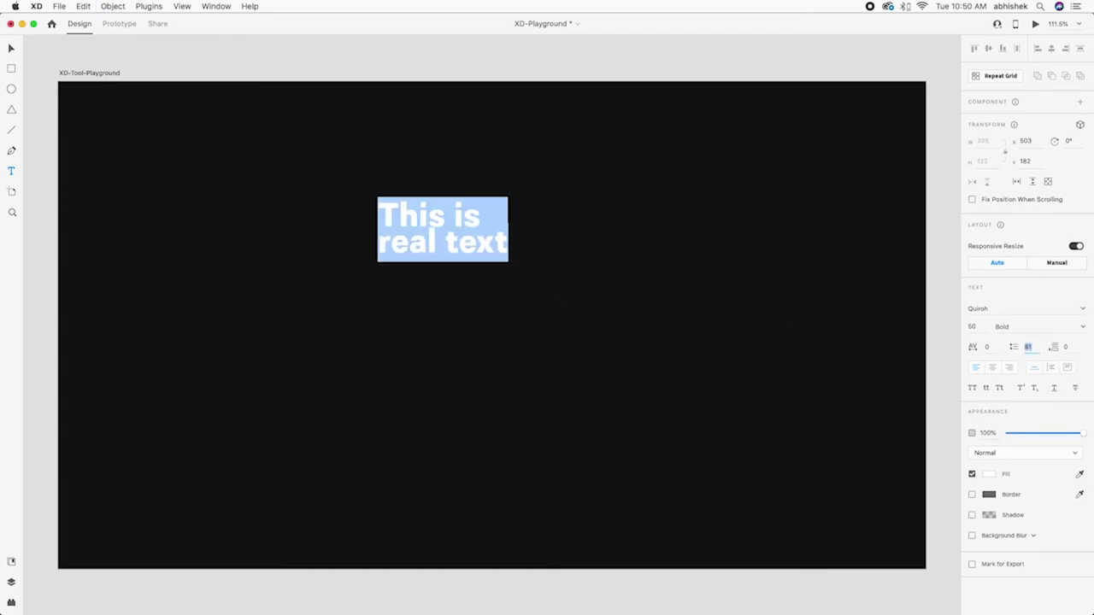
pyautogui.hotkey('shift', 'Down')
pyautogui.hotkey('shift', 'Down')
pyautogui.hotkey('shift', 'Up')
pyautogui.hotkey('shift', 'Up')
pyautogui.hotkey('shift', 'Up')
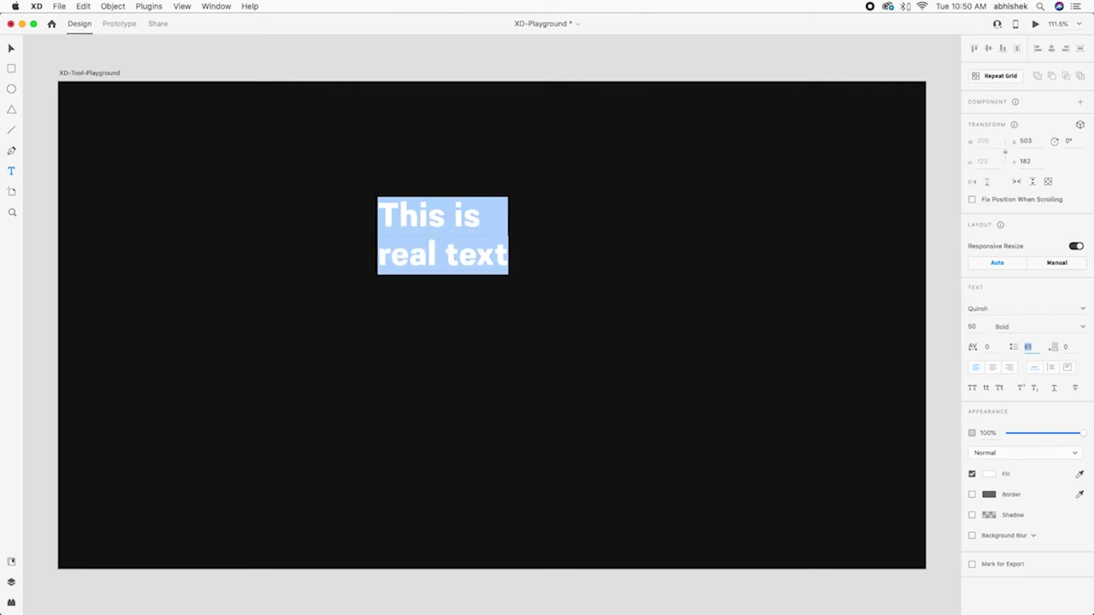
pyautogui.hotkey('shift', 'Up')
pyautogui.hotkey('shift', 'Up')
pyautogui.hotkey('shift', 'Up')
pyautogui.hotkey('shift', 'Up')
pyautogui.hotkey('shift', 'Up')
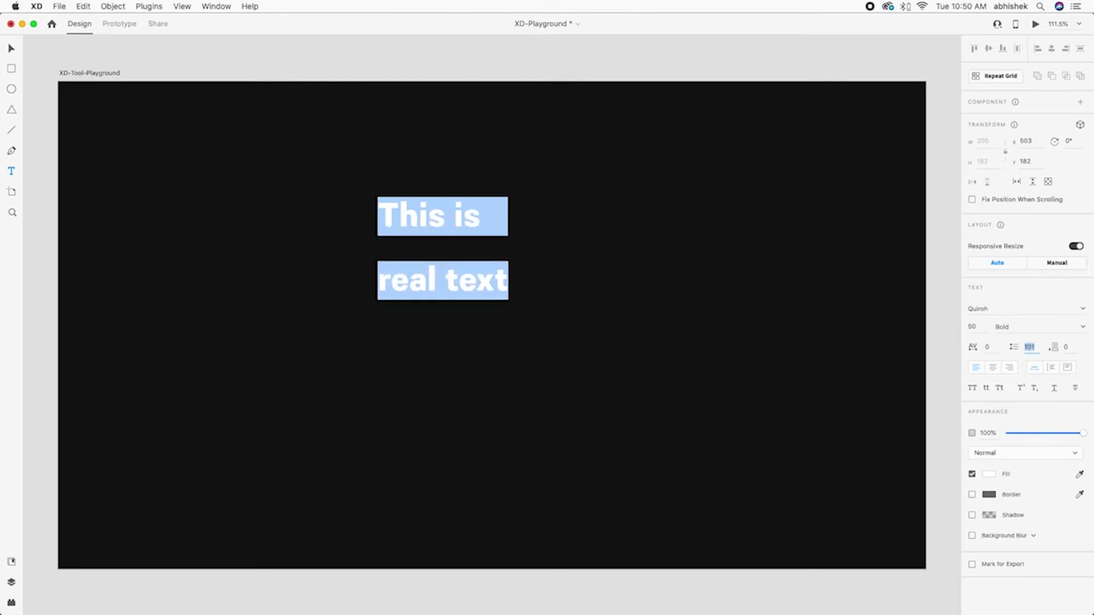
pyautogui.hotkey('shift', 'Tab')
pyautogui.hotkey('shift', 'Up')
pyautogui.hotkey('shift', 'Up')
pyautogui.hotkey('shift', 'Up')
pyautogui.hotkey('shift', 'Up')
pyautogui.hotkey('shift', 'Up')
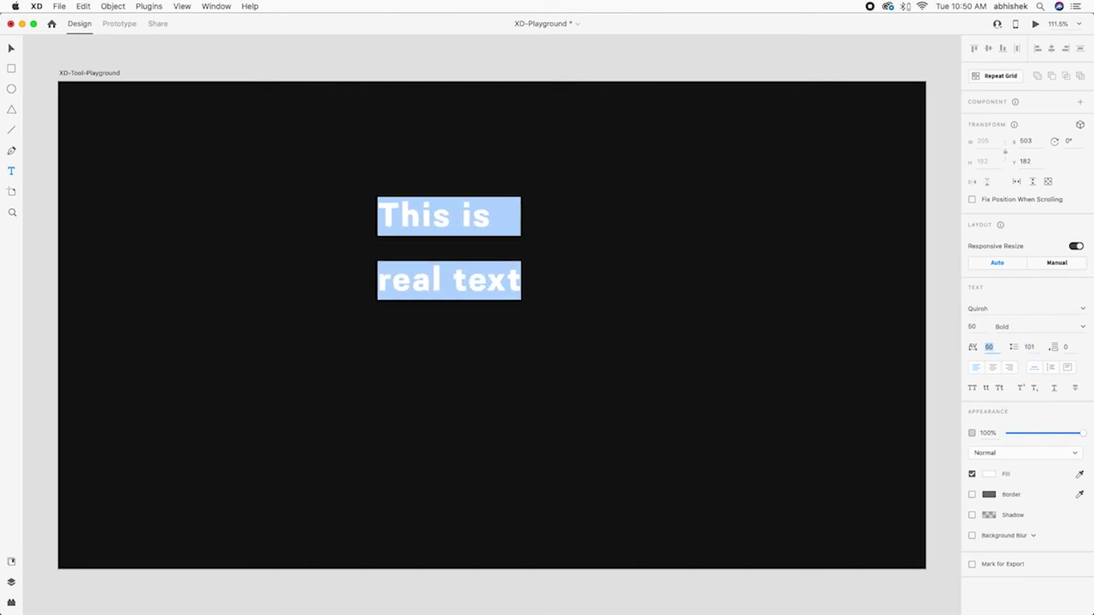
pyautogui.hotkey('shift', 'Up')
pyautogui.hotkey('shift', 'Up')
pyautogui.hotkey('shift', 'Up')
pyautogui.hotkey('shift', 'Up')
pyautogui.hotkey('shift', 'Up')
pyautogui.hotkey('shift', 'Up')
pyautogui.hotkey('shift', 'Up')
pyautogui.hotkey('shift', 'Up')
pyautogui.hotkey('shift', 'Up')
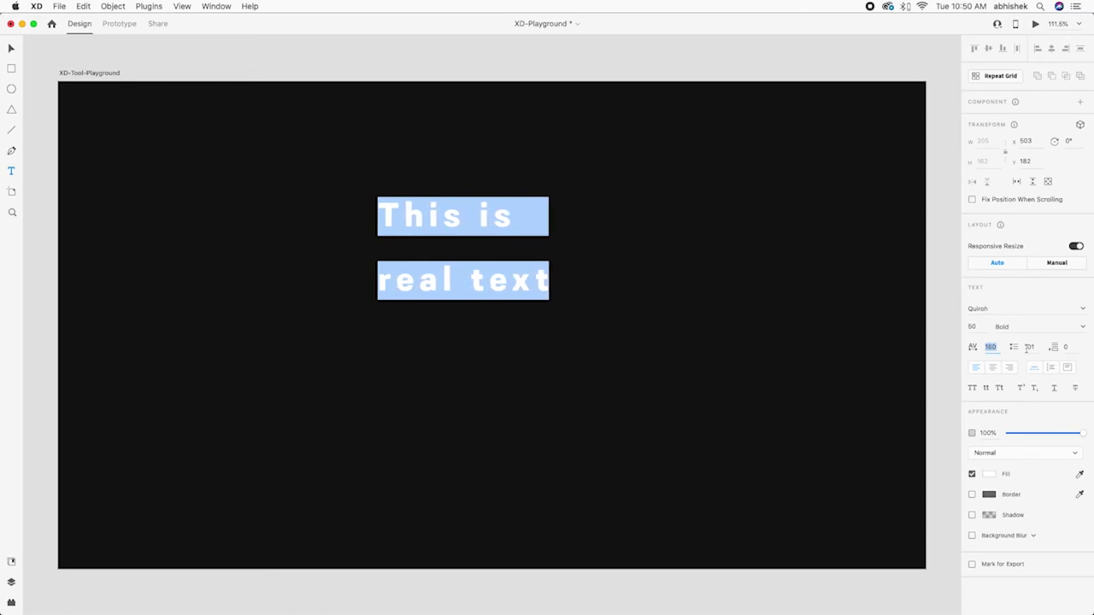
# Step: Select the text object and delete it
pyautogui.click(516, 292)
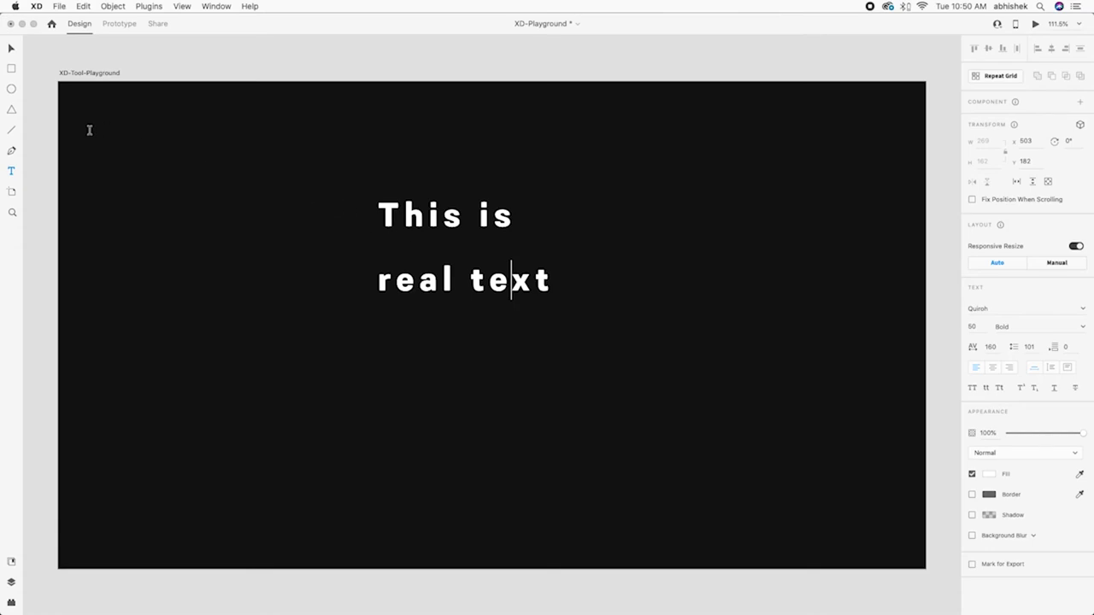
pyautogui.click(10, 48)
pyautogui.press('Delete')
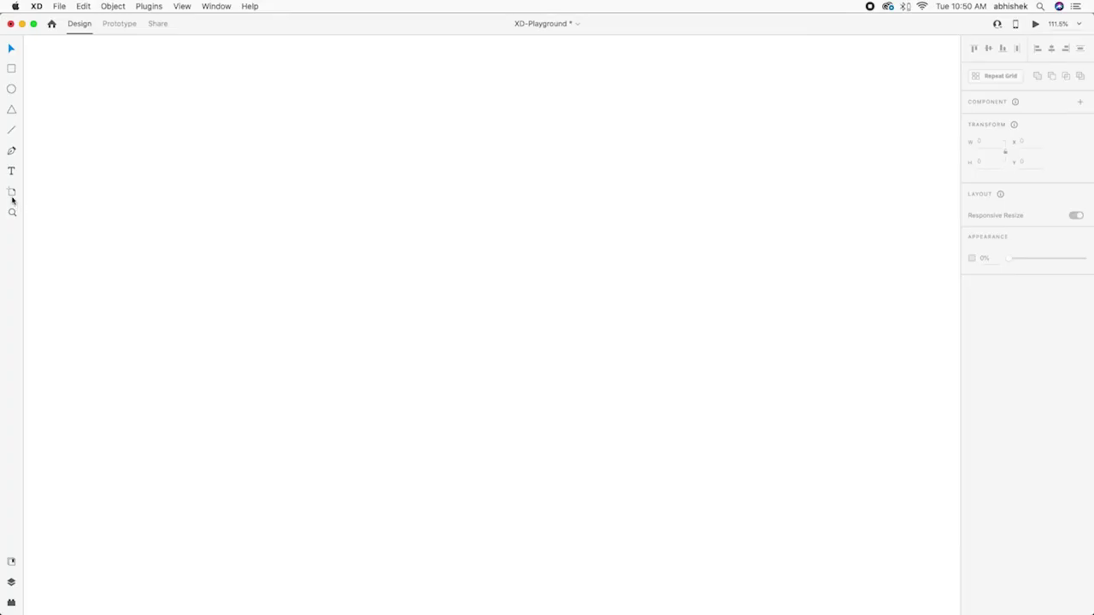
# Step: Pick the Artboard tool and browse its mobile, tablet, web, social and watch presets
pyautogui.click(12, 191)
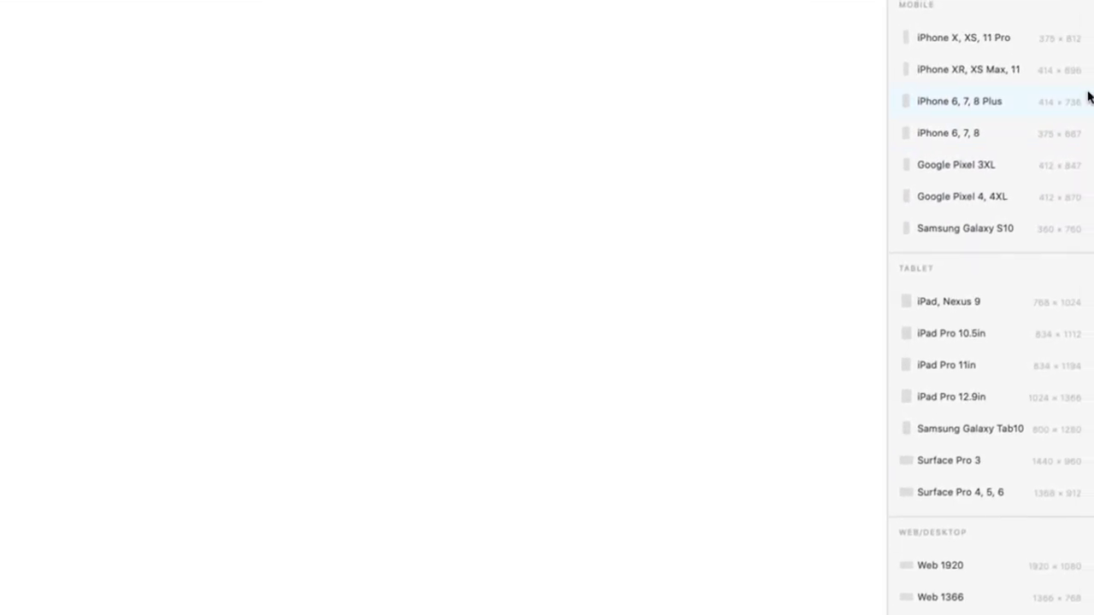
pyautogui.scroll(-1, 1089, 98)
pyautogui.scroll(1, 1089, 94)
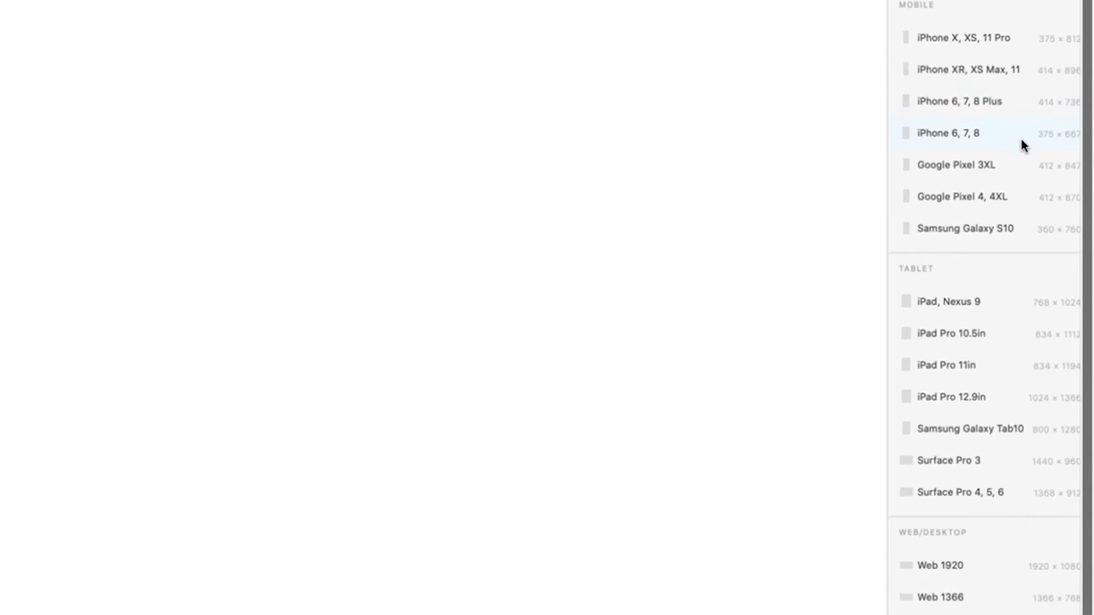
pyautogui.scroll(-1, 983, 263)
pyautogui.scroll(-2, 996, 248)
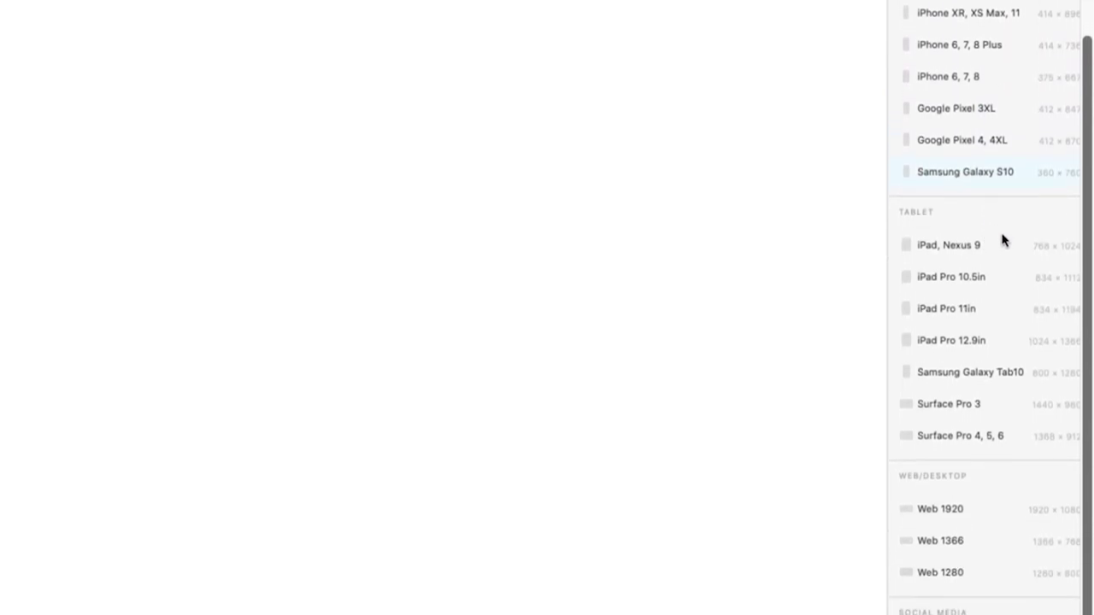
pyautogui.scroll(-2, 1001, 240)
pyautogui.scroll(-1, 1004, 233)
pyautogui.scroll(-1, 1011, 228)
pyautogui.scroll(-1, 1013, 228)
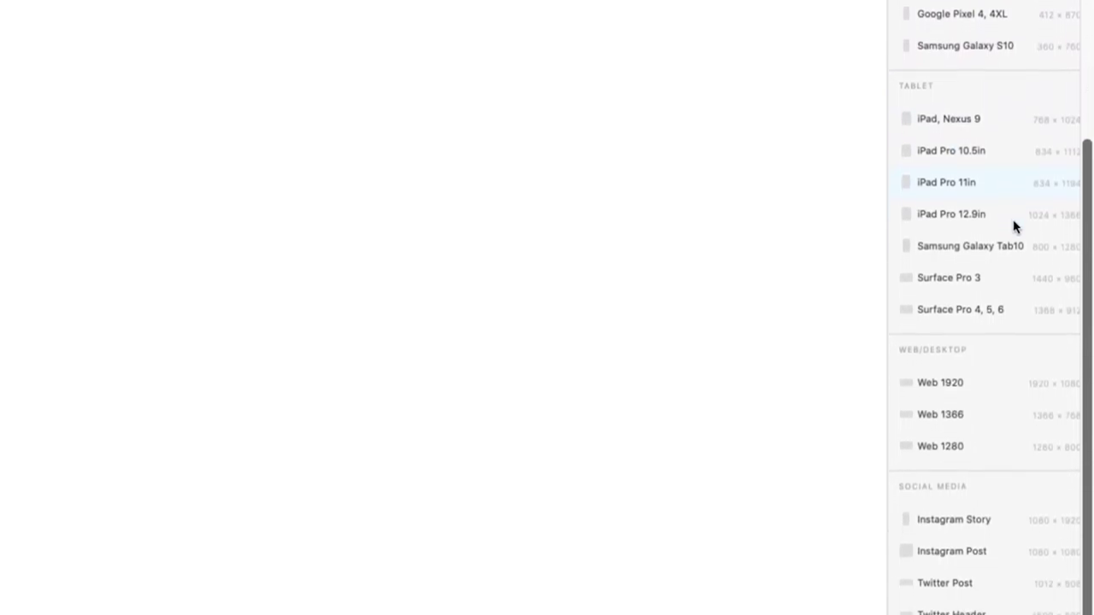
pyautogui.scroll(-1, 1016, 226)
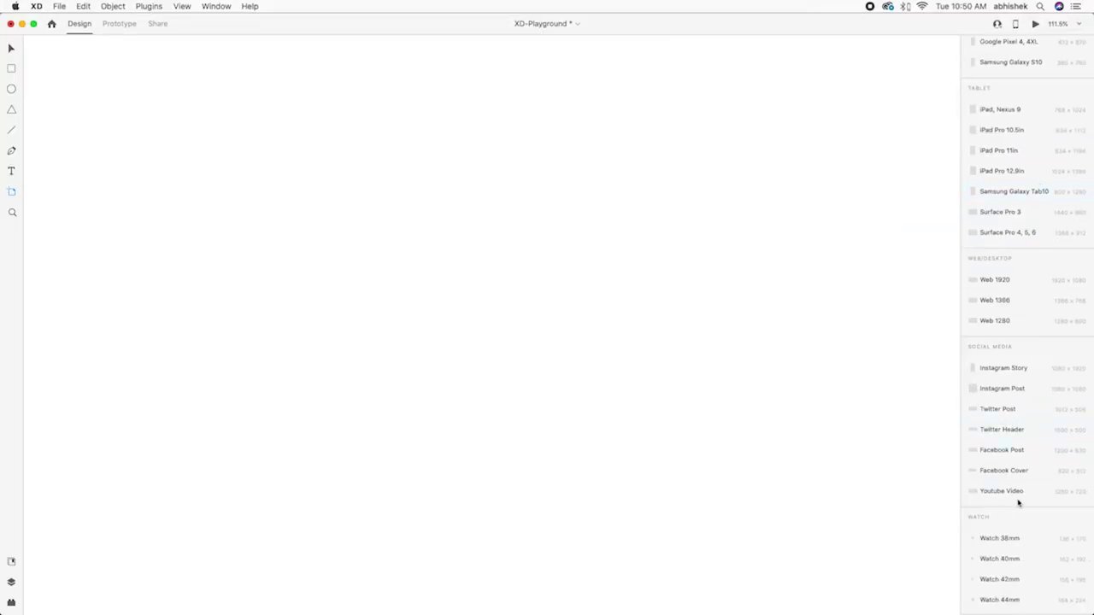
# Step: Add Web 1920, iPhone X/XS/11 Pro, iPad Pro 11in and Watch 38mm artboards
pyautogui.click(997, 284)
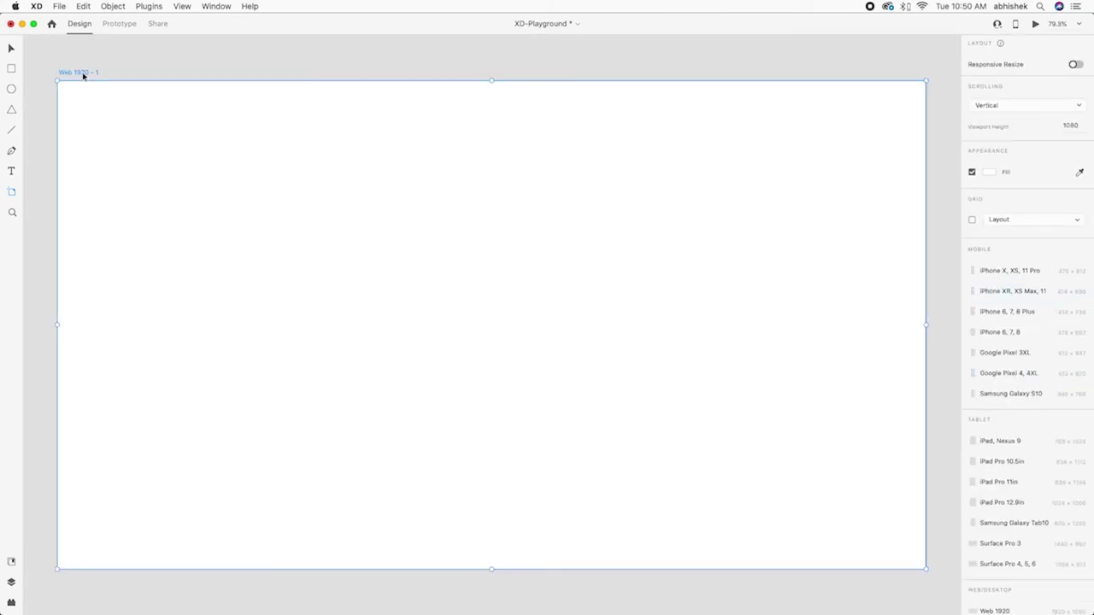
pyautogui.click(987, 272)
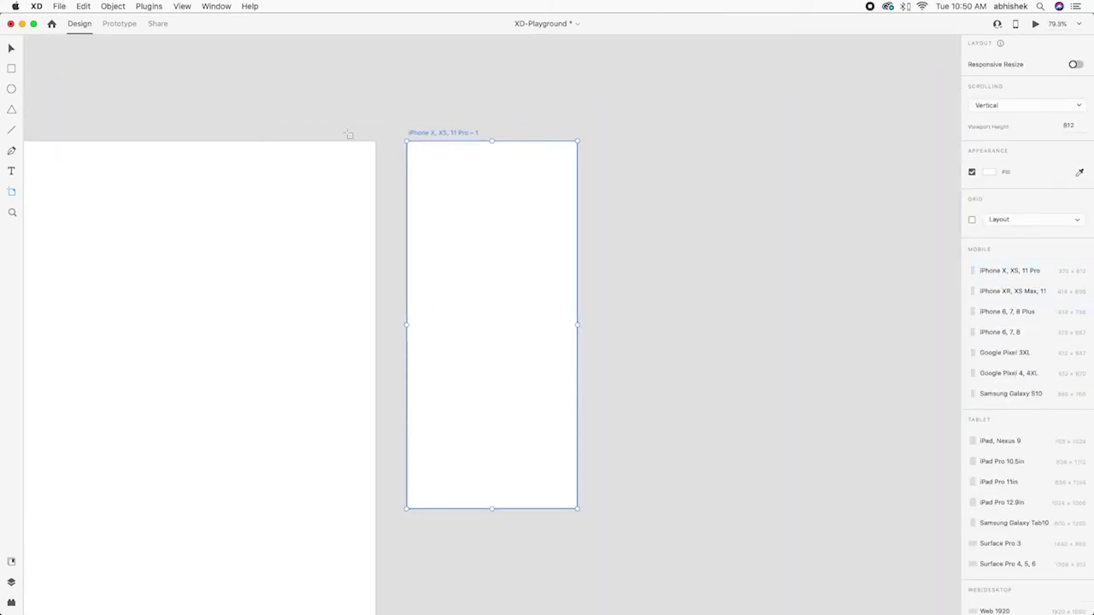
pyautogui.click(1003, 483)
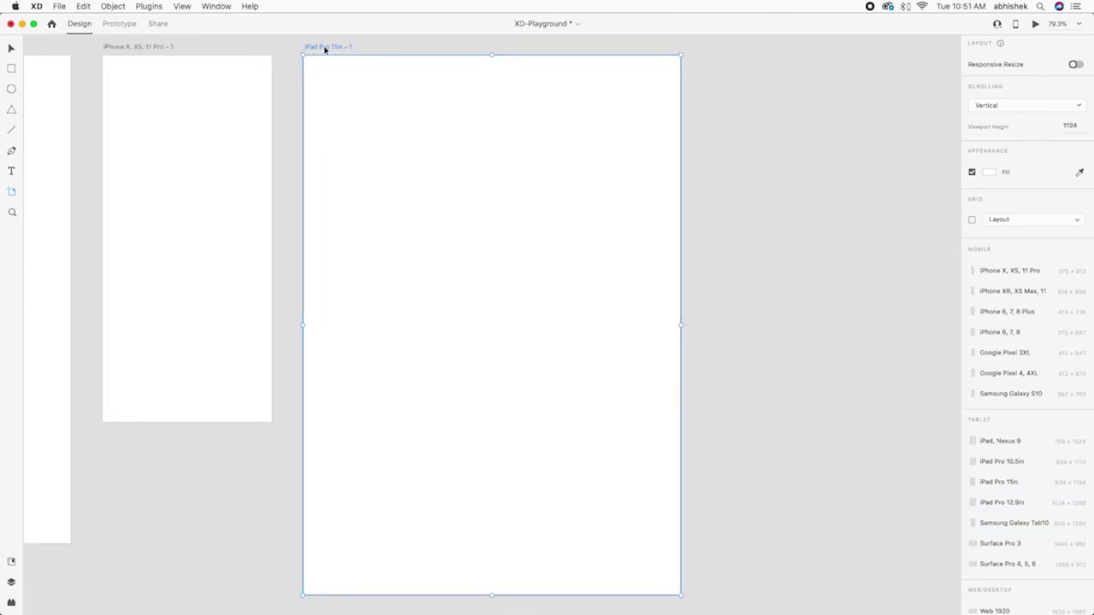
pyautogui.scroll(-1, 1028, 393)
pyautogui.scroll(-5, 999, 495)
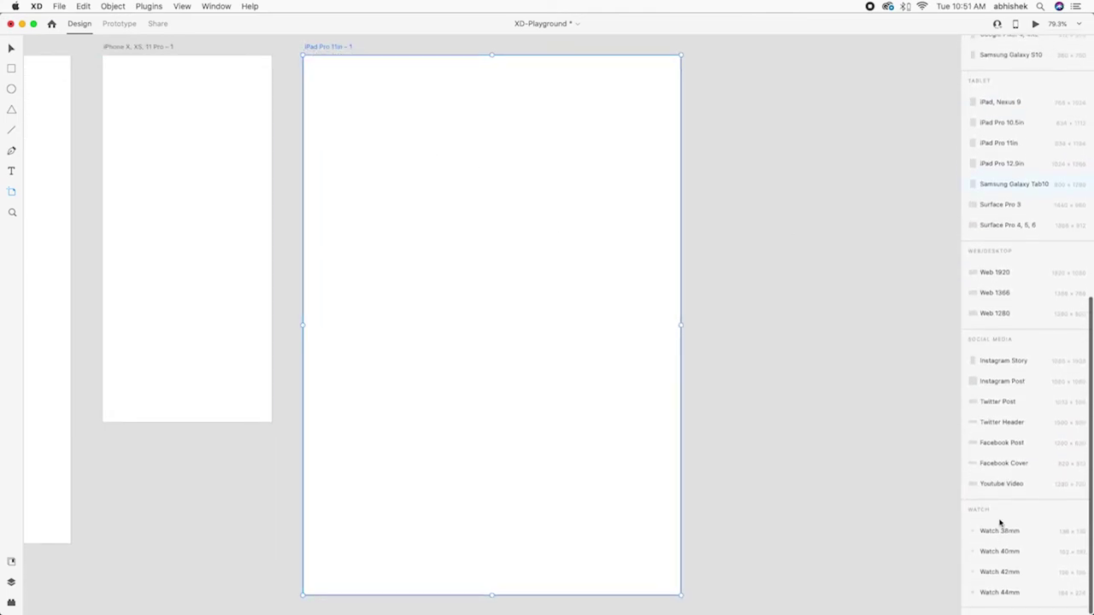
pyautogui.click(997, 537)
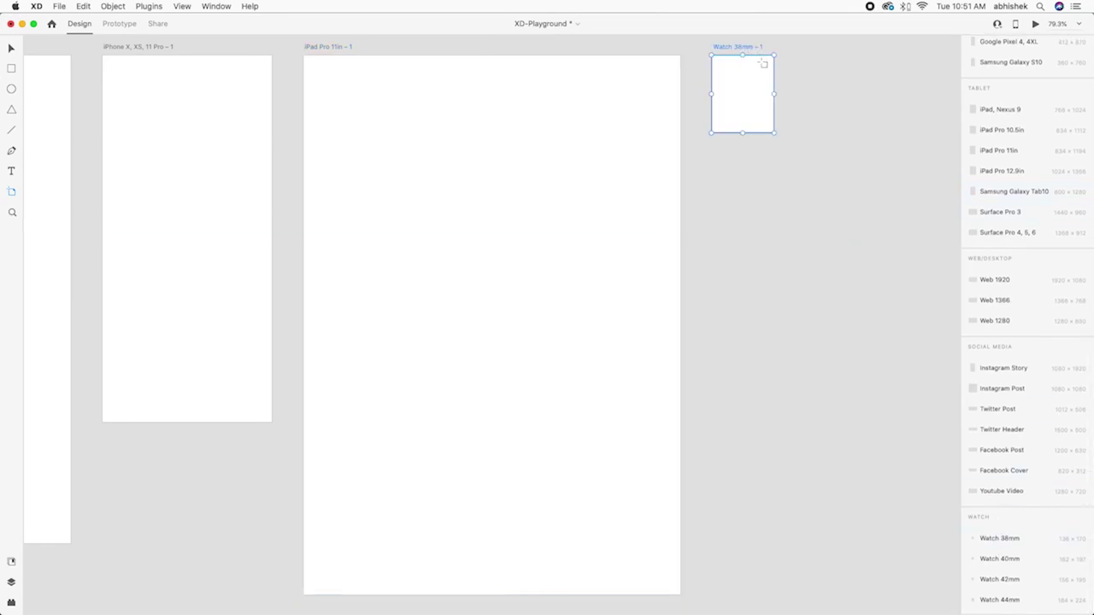
# Step: Zoom out to show all artboards, then return to the black XD-Tool-Playground artboard with Select
pyautogui.press('super+0')
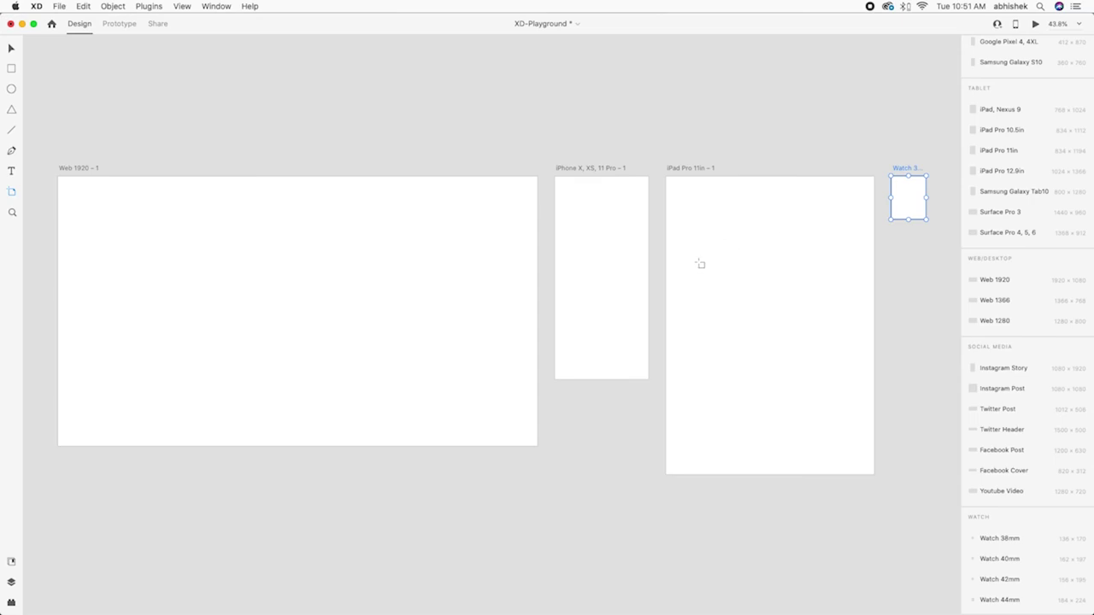
pyautogui.hscroll(1, 255, 149)
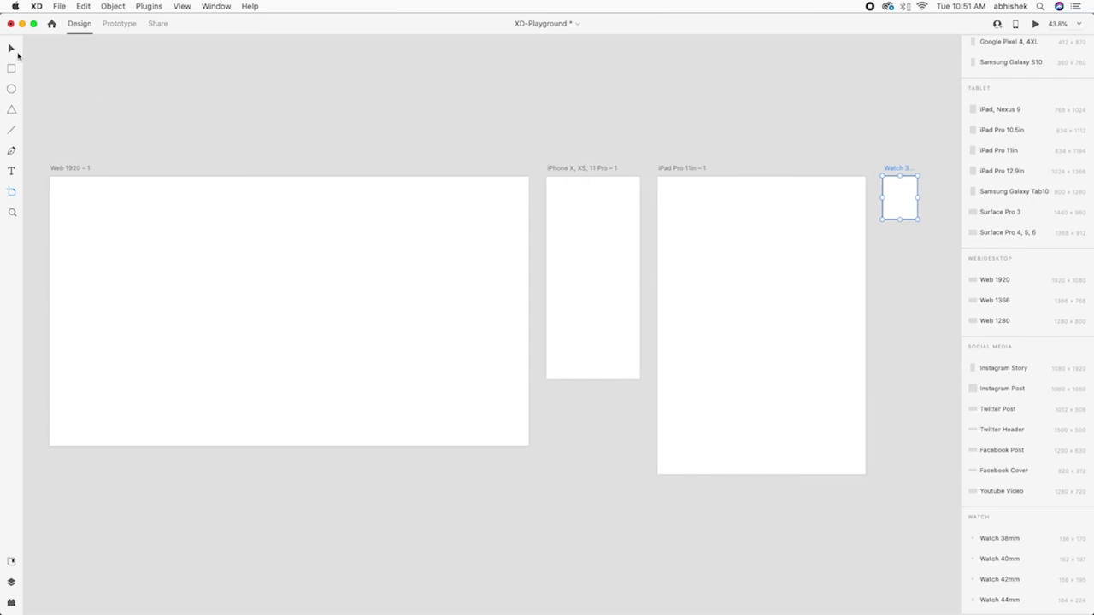
pyautogui.click(10, 49)
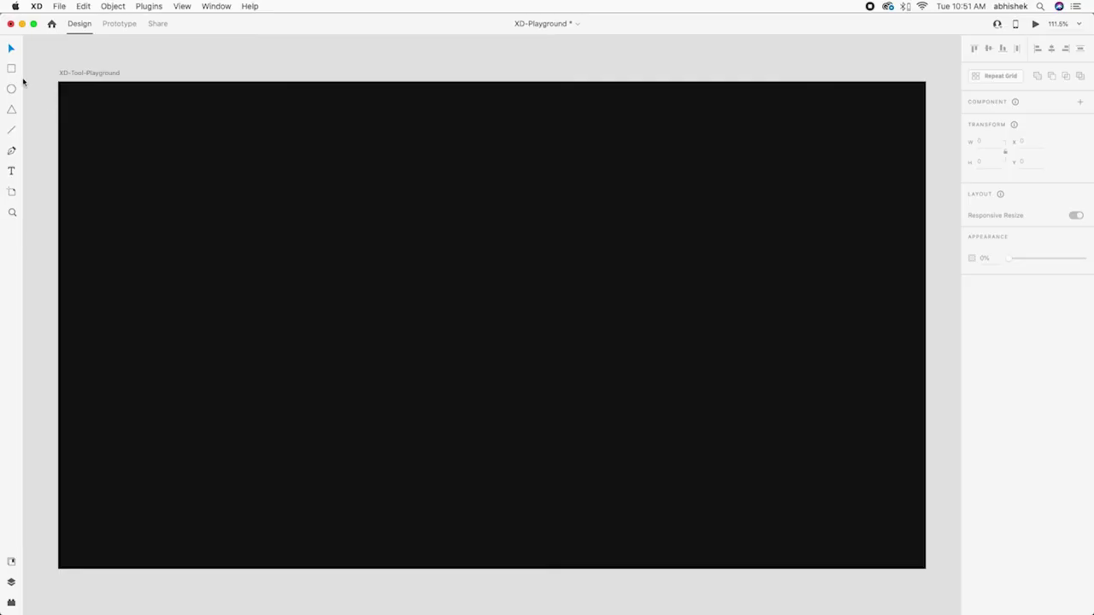
# Step: Draw a white square on the black artboard and a small circle below it
pyautogui.click(11, 69)
pyautogui.moveTo(401, 236); pyautogui.dragTo(474, 357)
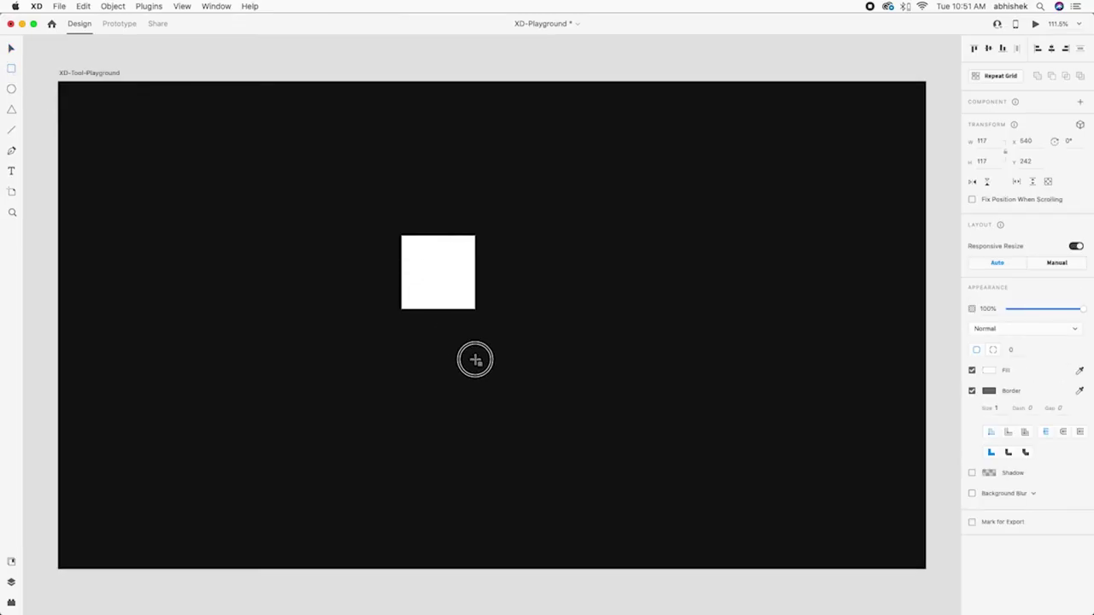
pyautogui.click(12, 89)
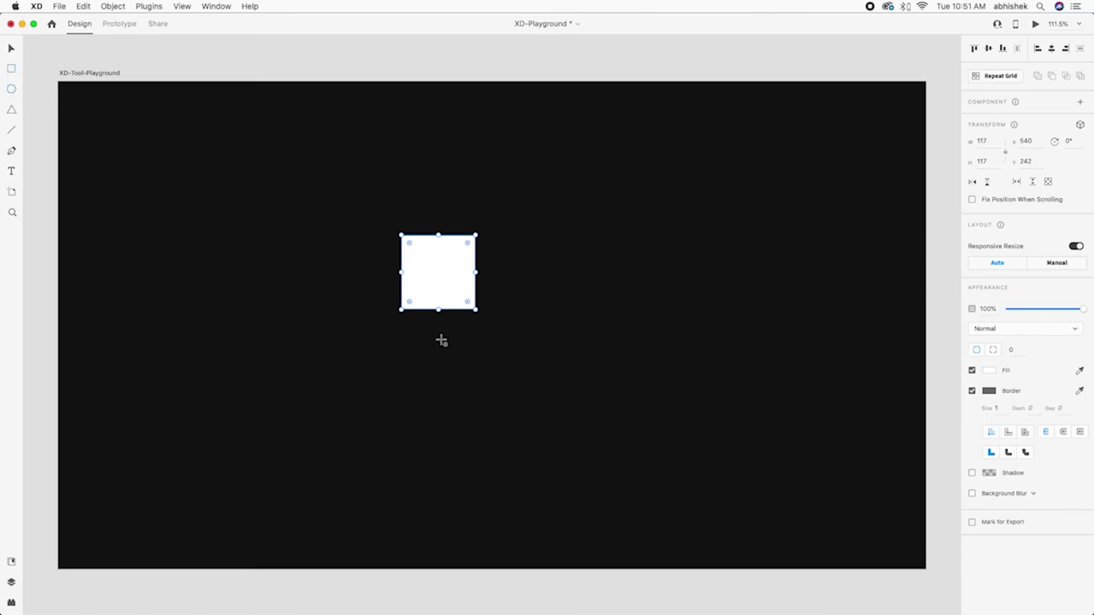
pyautogui.moveTo(446, 326); pyautogui.dragTo(477, 368)
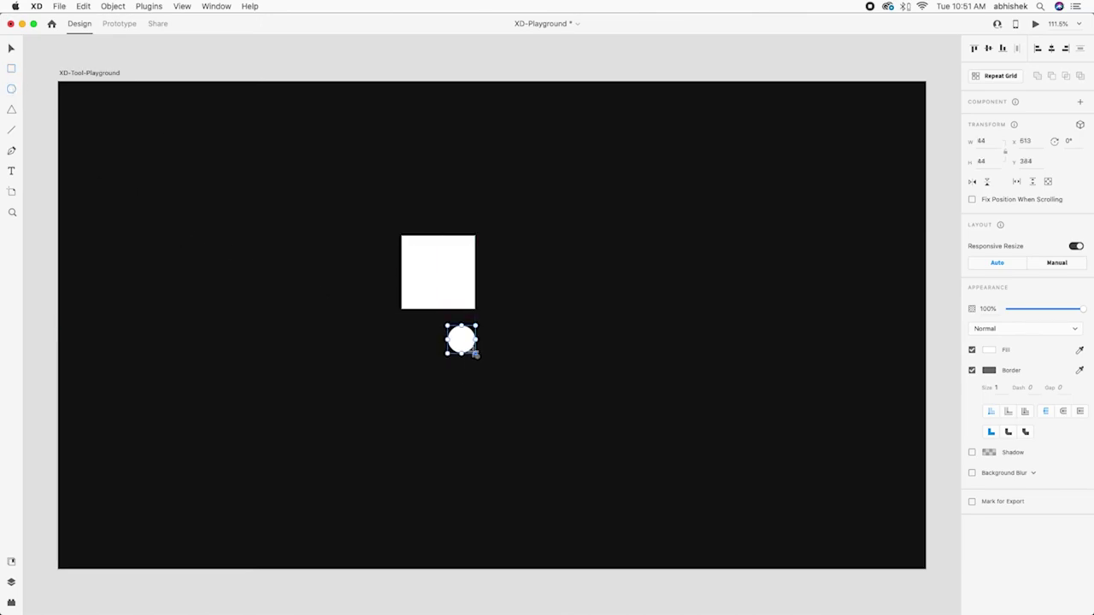
# Step: Add a white horizontal line left of the circle, shortened to 62 wide
pyautogui.click(11, 130)
pyautogui.moveTo(476, 340); pyautogui.dragTo(411, 340)
pyautogui.moveTo(441, 342); pyautogui.dragTo(454, 340)
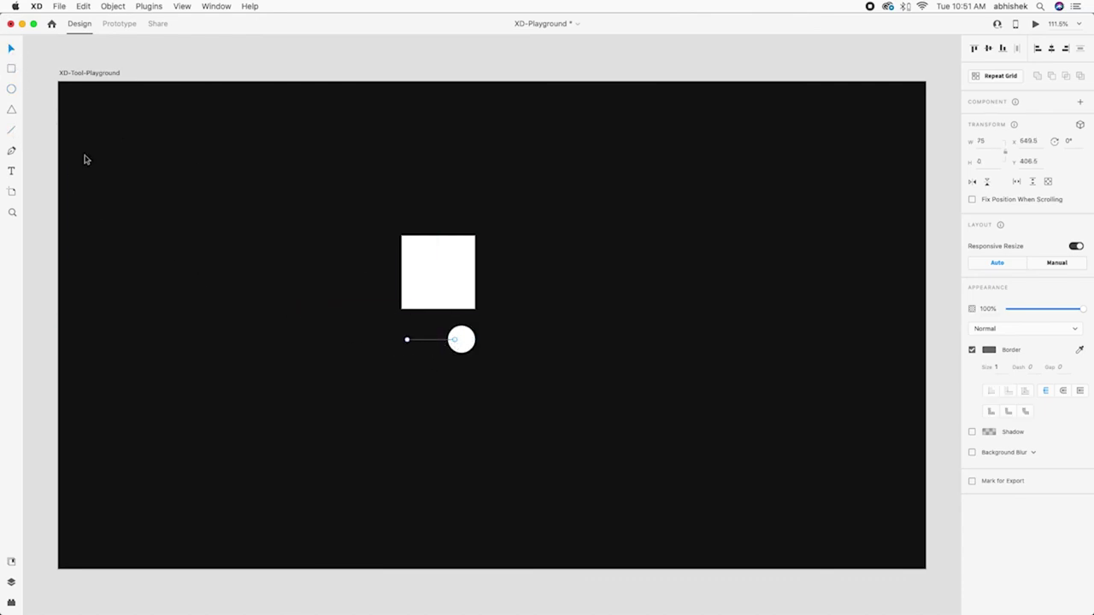
pyautogui.click(990, 351)
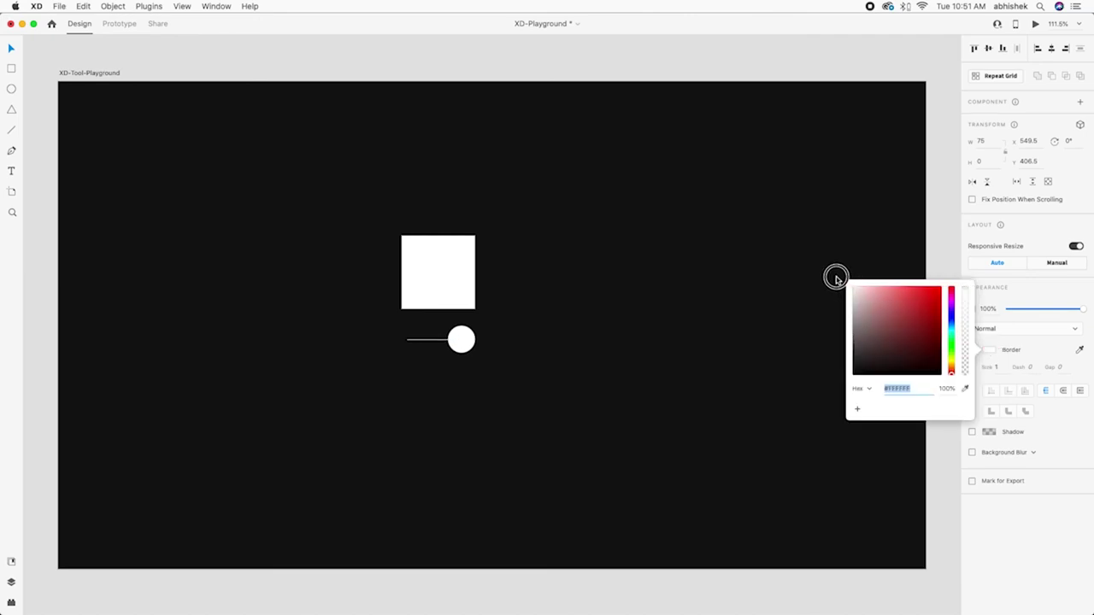
pyautogui.click(618, 364)
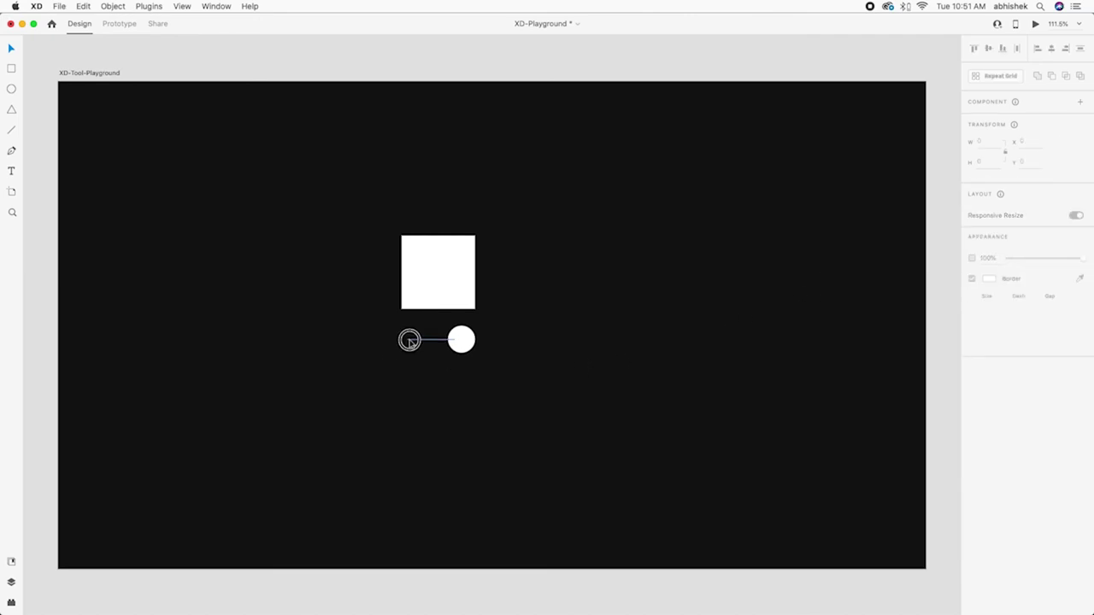
pyautogui.click(410, 341)
pyautogui.moveTo(409, 341); pyautogui.dragTo(422, 341)
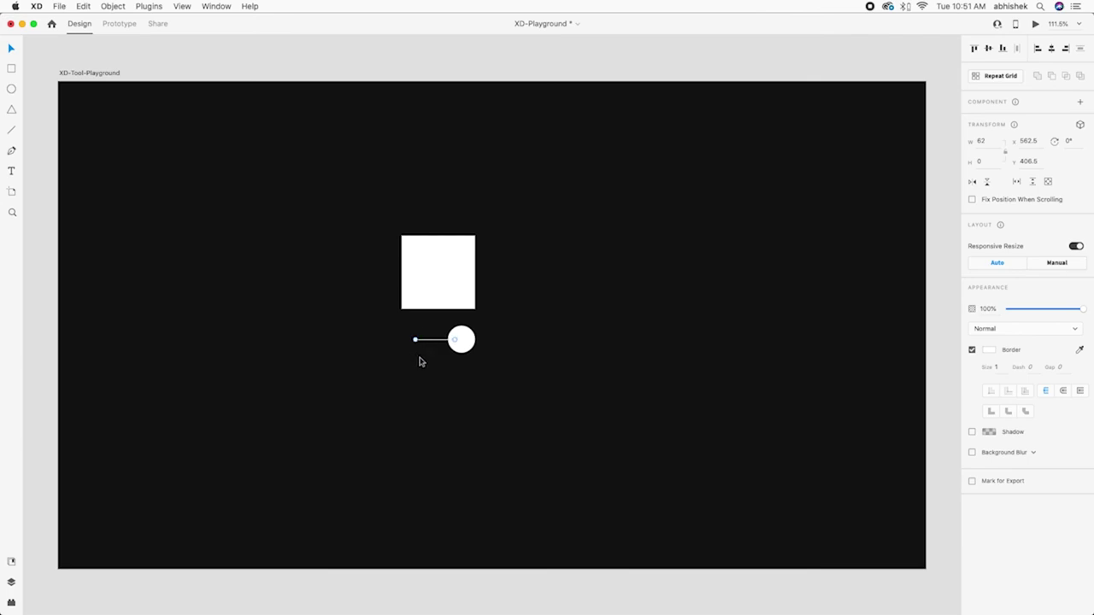
pyautogui.click(12, 213)
# Step: Zoom in on the circle and remove its grey border
pyautogui.click(416, 341)
pyautogui.click(415, 341)
pyautogui.click(416, 341)
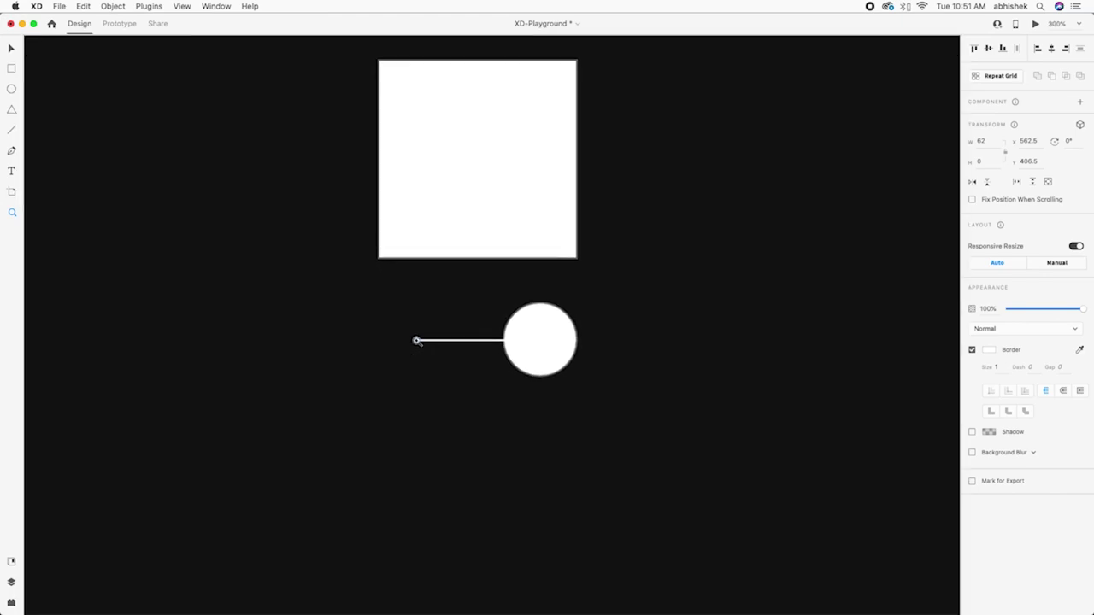
pyautogui.click(416, 341)
pyautogui.click(416, 341)
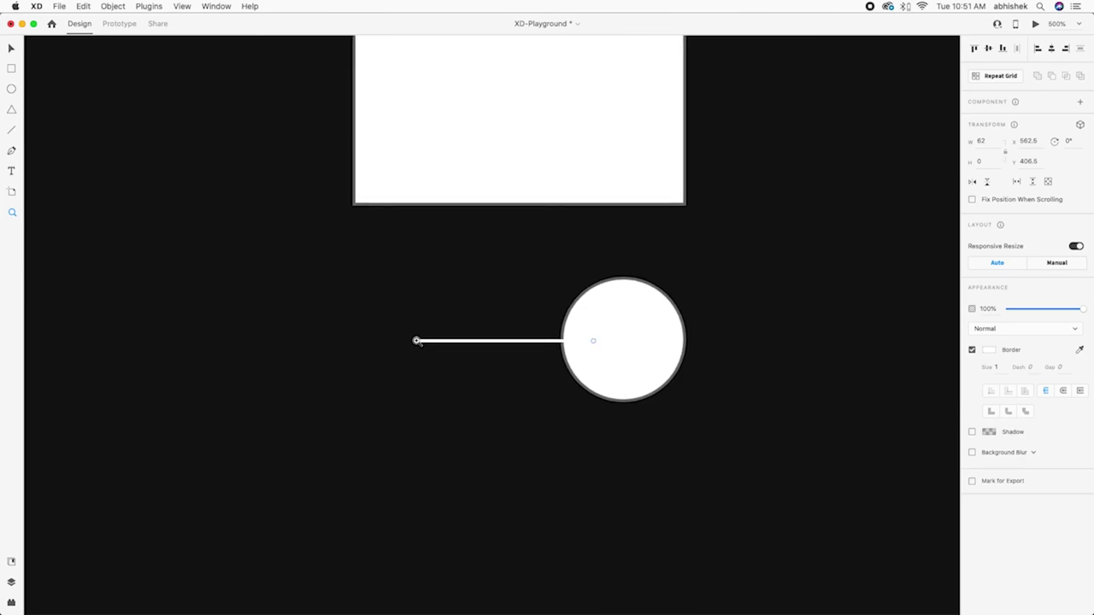
pyautogui.click(621, 362)
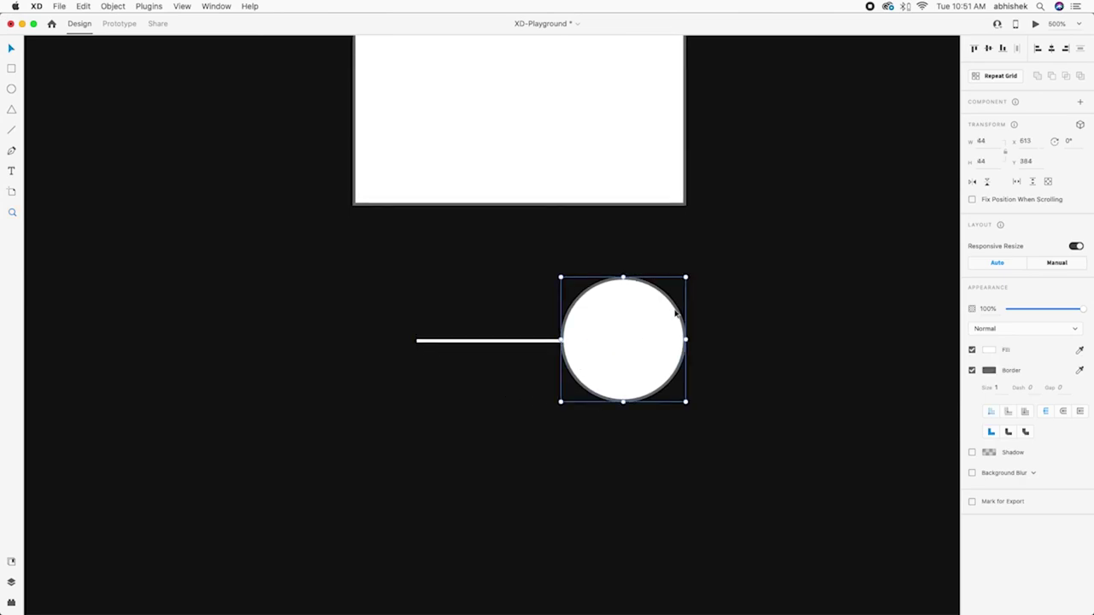
pyautogui.click(973, 371)
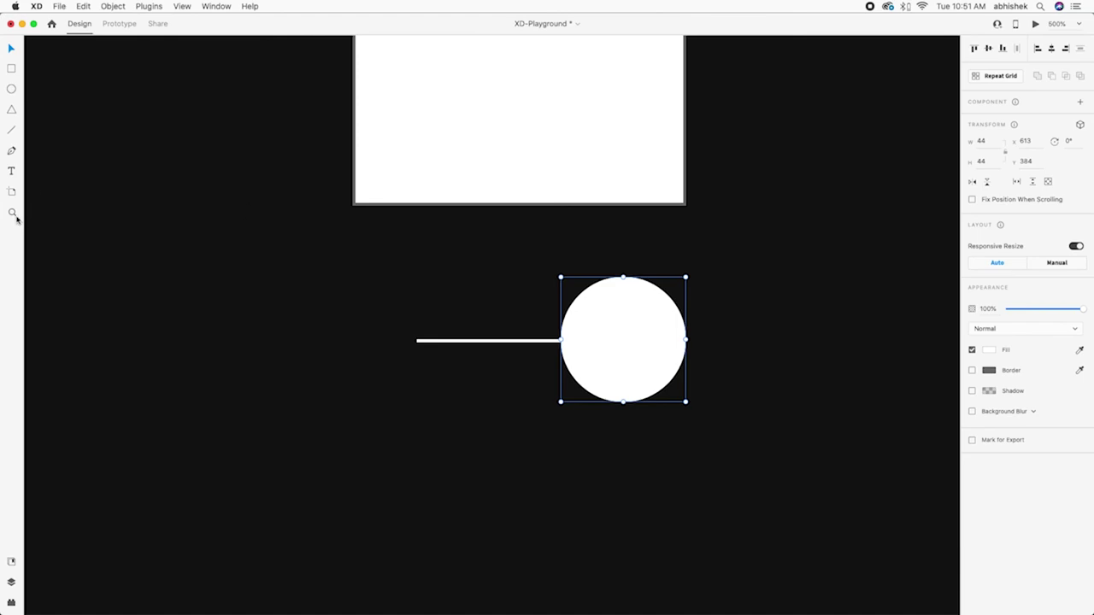
# Step: Round the white square's top-left corner to radius 7, then view the whole artboard
pyautogui.press('z')
pyautogui.scroll(-1, 349, 209)
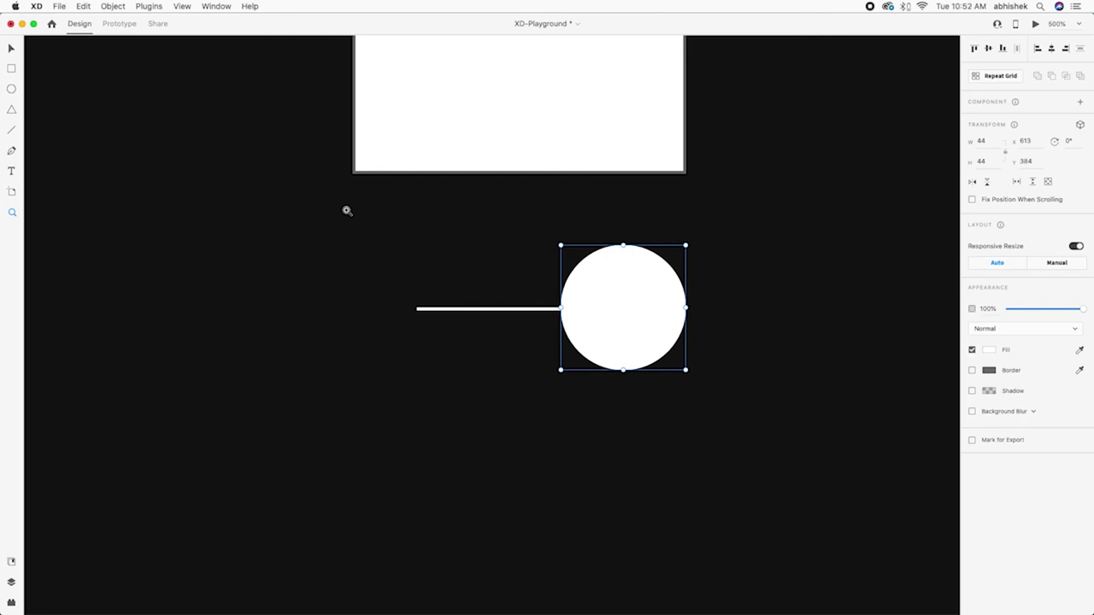
pyautogui.scroll(-10, 347, 211)
pyautogui.moveTo(315, 233); pyautogui.dragTo(417, 323)
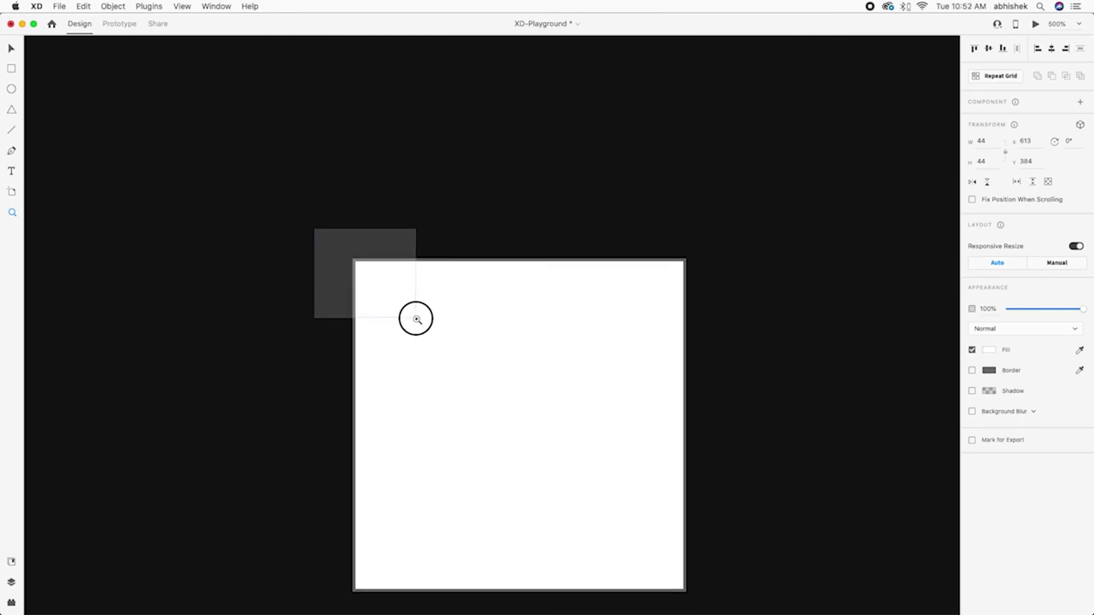
pyautogui.moveTo(383, 189); pyautogui.dragTo(539, 357)
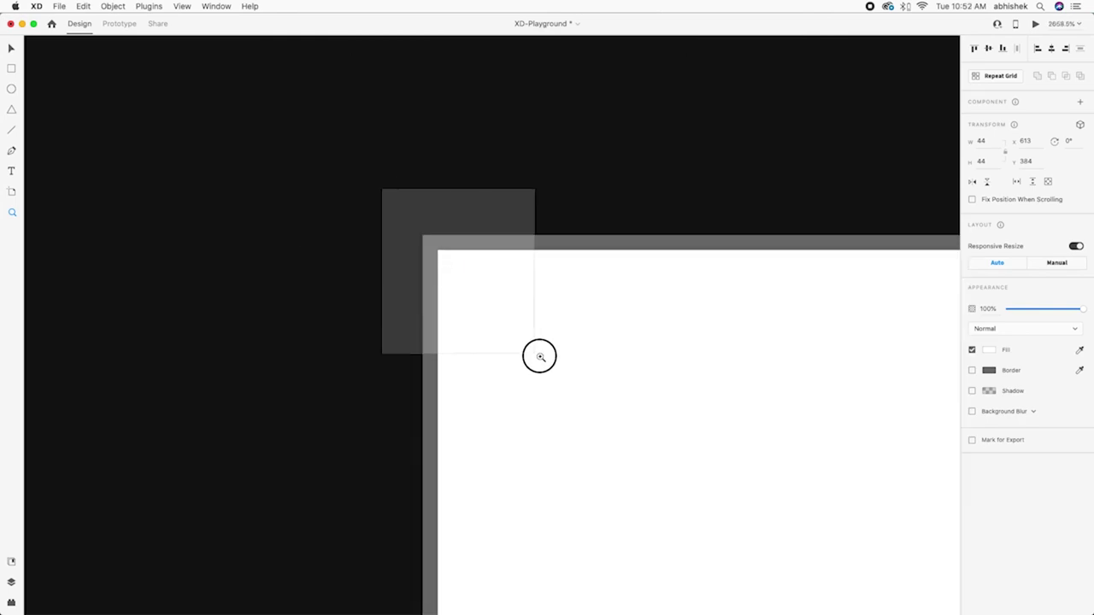
pyautogui.moveTo(313, 175); pyautogui.dragTo(572, 419)
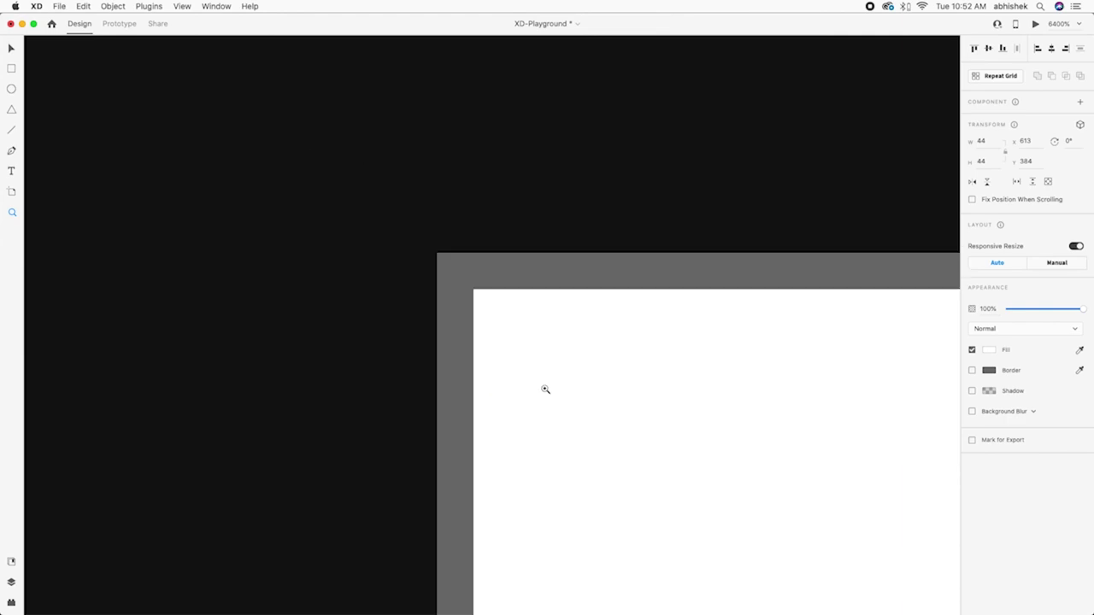
pyautogui.click(609, 276)
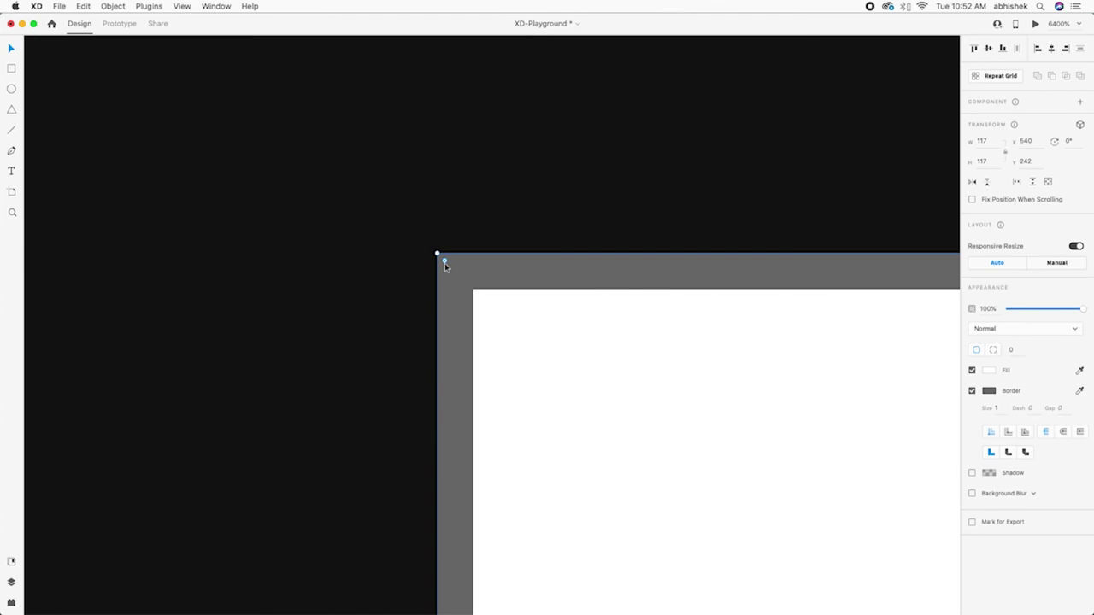
pyautogui.moveTo(445, 263)
pyautogui.mouseDown()
pyautogui.moveTo(456, 407)
pyautogui.moveTo(488, 508)
pyautogui.mouseUp()
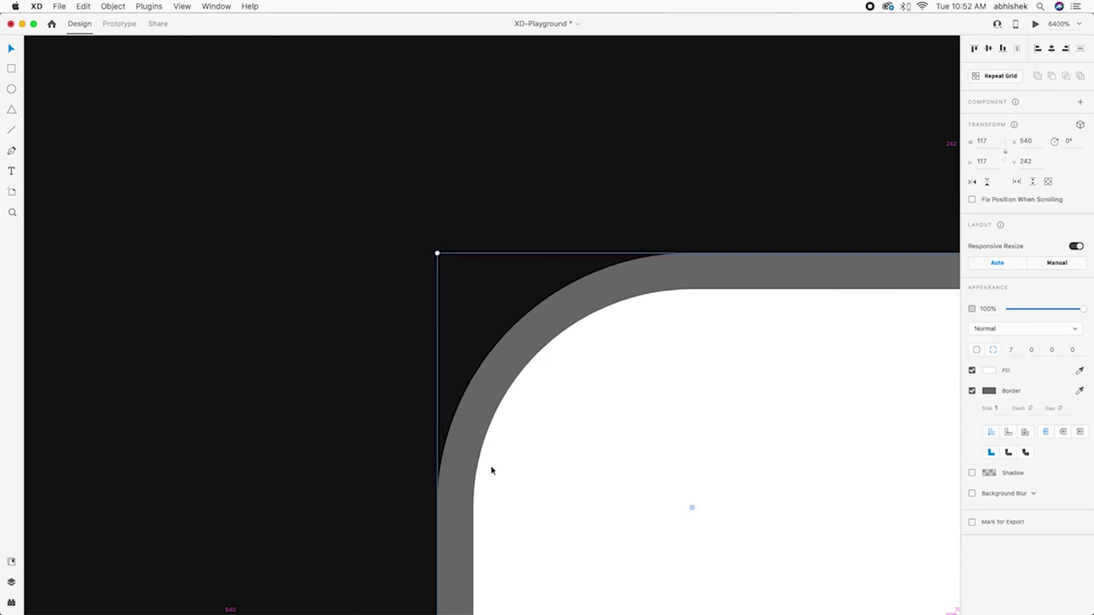
pyautogui.press('super+0')
# Step: Move the square right and scale the square, circle and line up together
pyautogui.click(519, 332)
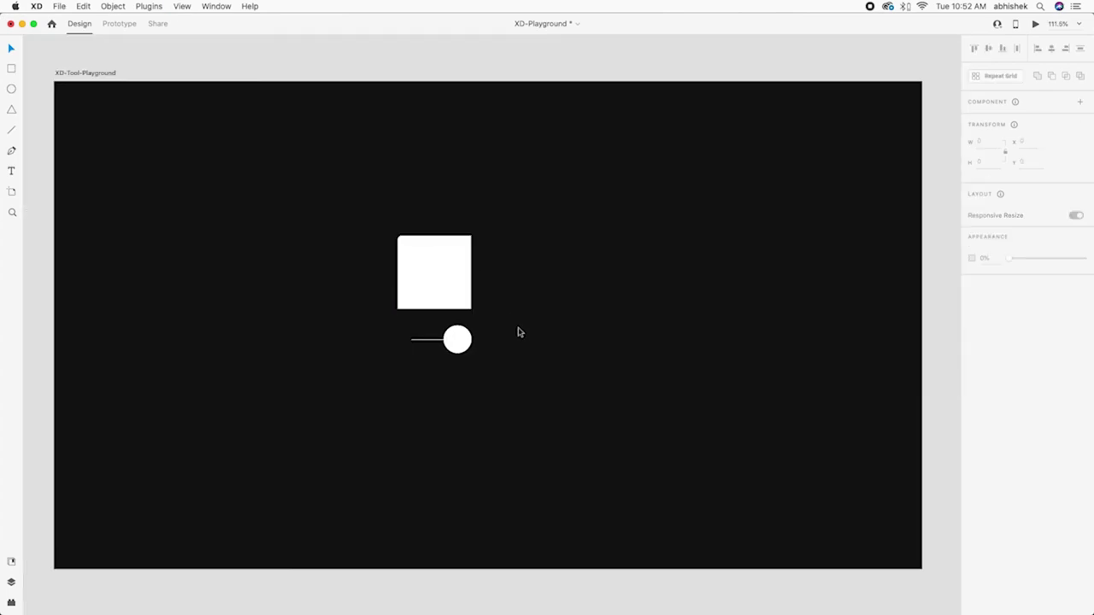
pyautogui.hscroll(-1, 516, 350)
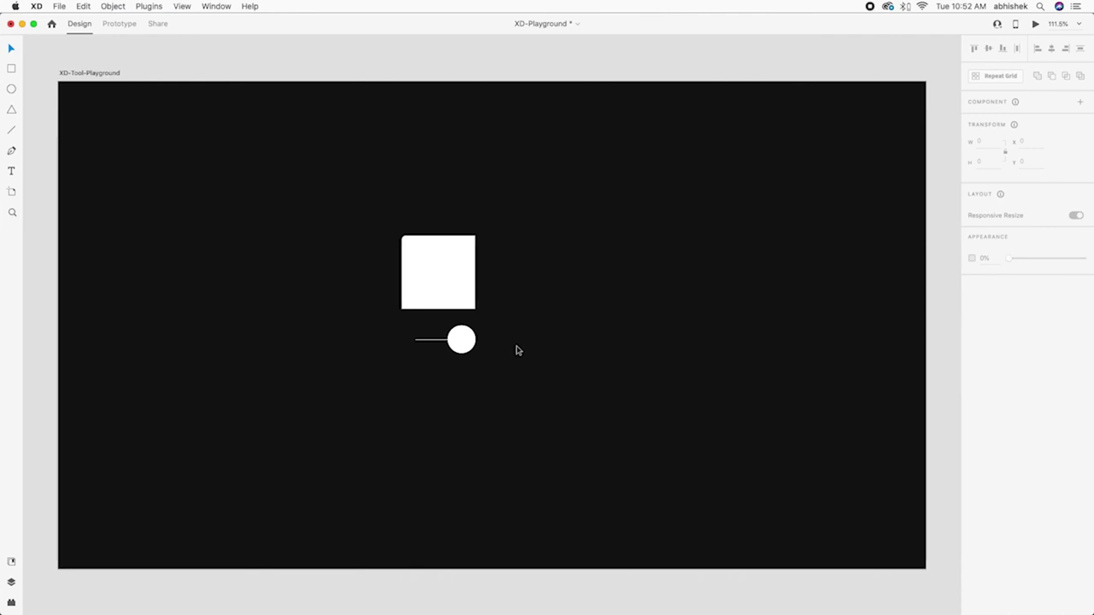
pyautogui.moveTo(451, 295); pyautogui.dragTo(508, 290)
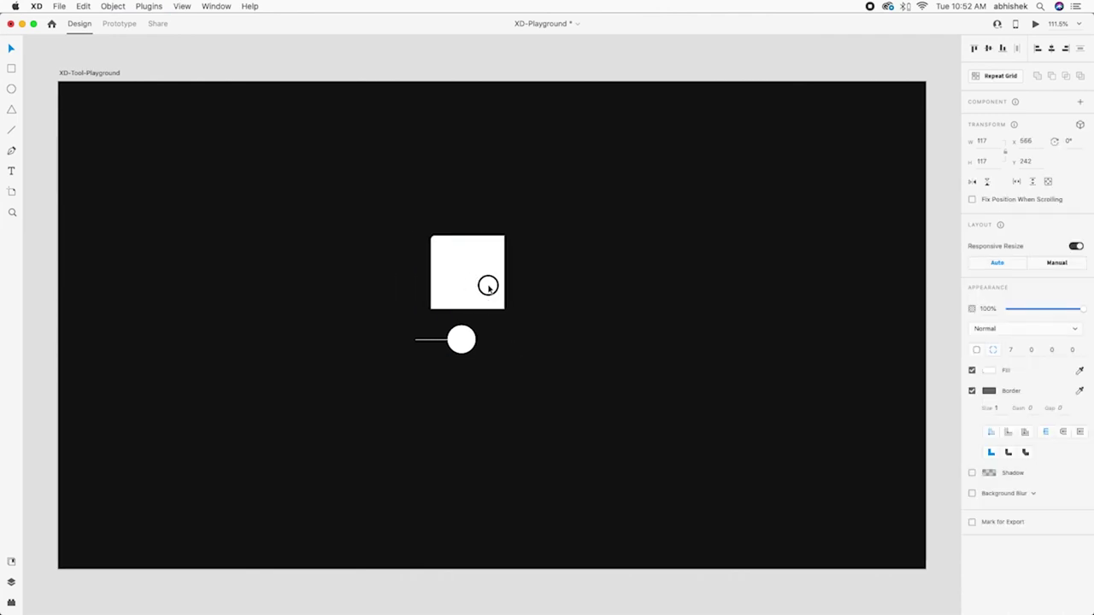
pyautogui.click(487, 363)
pyautogui.moveTo(374, 323); pyautogui.dragTo(560, 414)
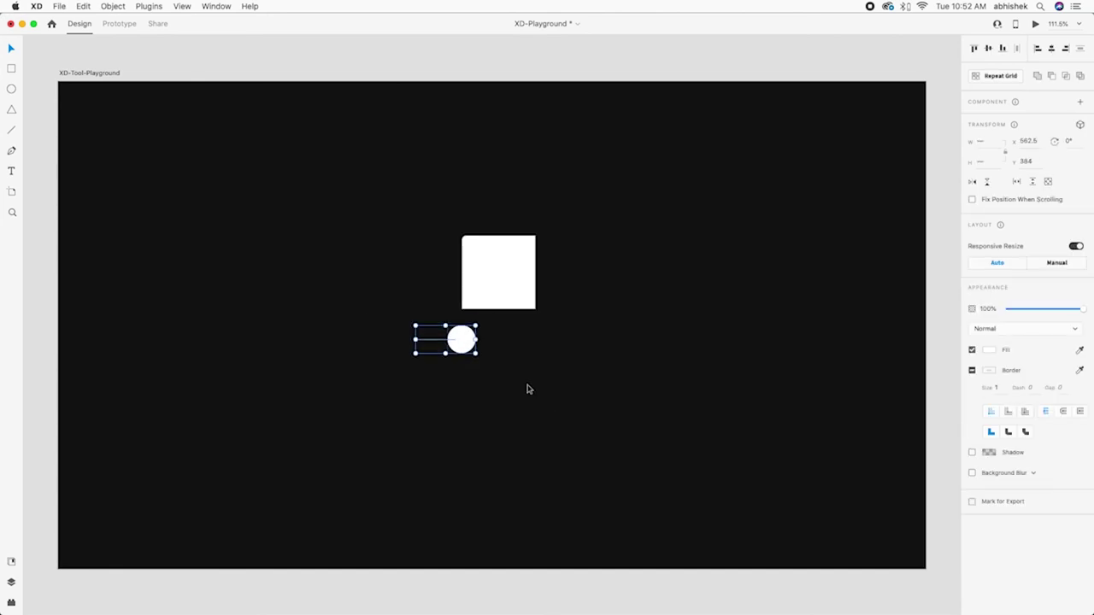
pyautogui.keyDown('shift'); pyautogui.click(491, 284); pyautogui.keyUp('shift')
pyautogui.moveTo(536, 235); pyautogui.dragTo(583, 189)
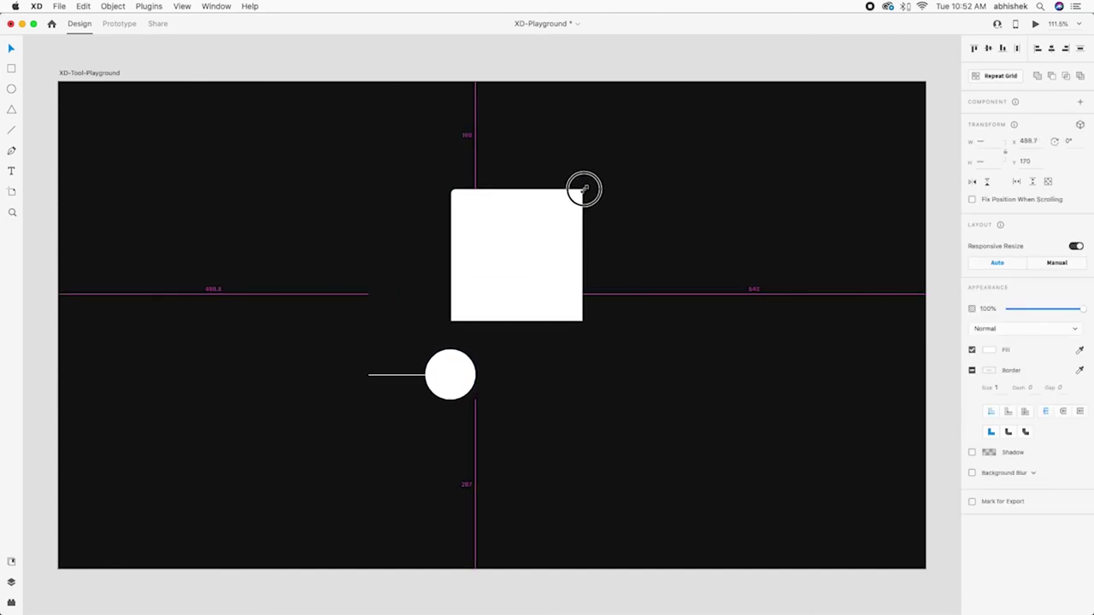
pyautogui.click(618, 336)
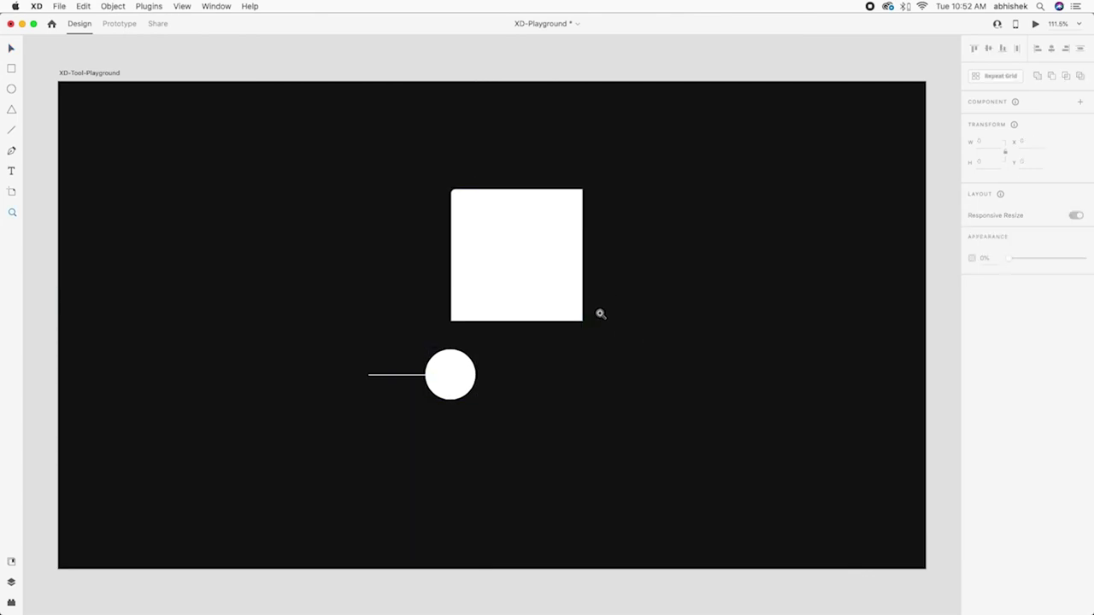
# Step: Marquee-zoom on the square's corner, its lower area, and the circle, returning to full view
pyautogui.moveTo(589, 306); pyautogui.dragTo(569, 336)
pyautogui.press('super+0')
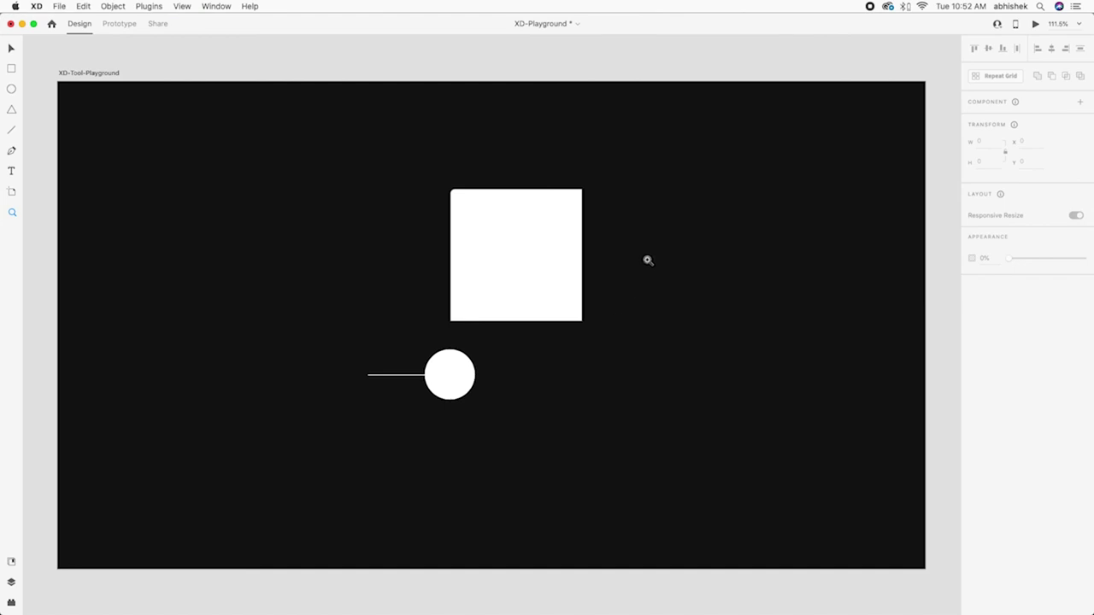
pyautogui.moveTo(629, 234); pyautogui.dragTo(501, 353)
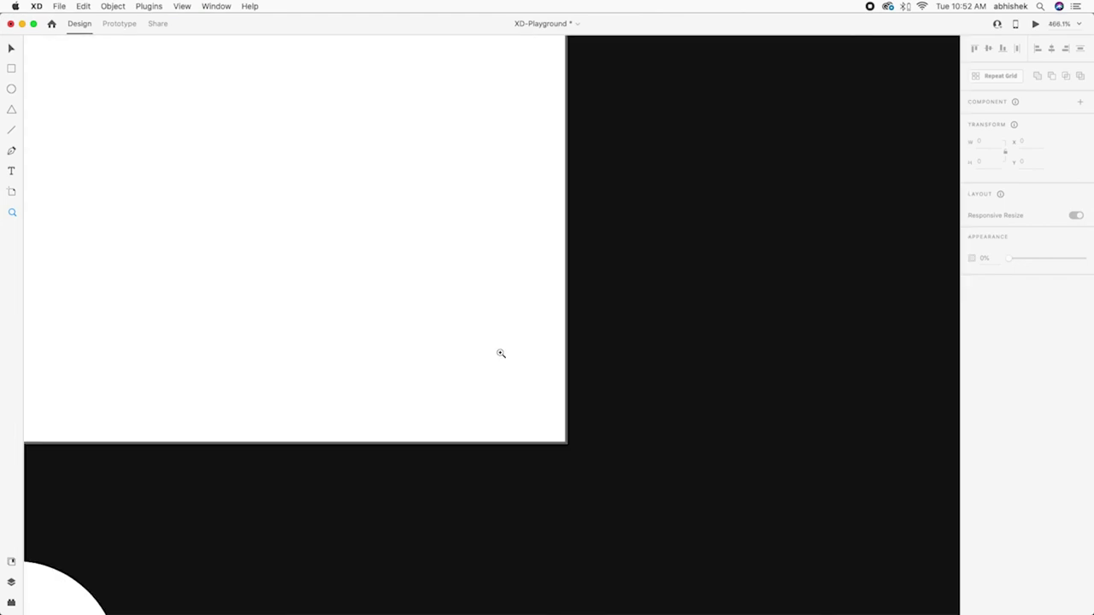
pyautogui.press('super+0')
pyautogui.moveTo(350, 330); pyautogui.dragTo(501, 420)
pyautogui.press('super+0')
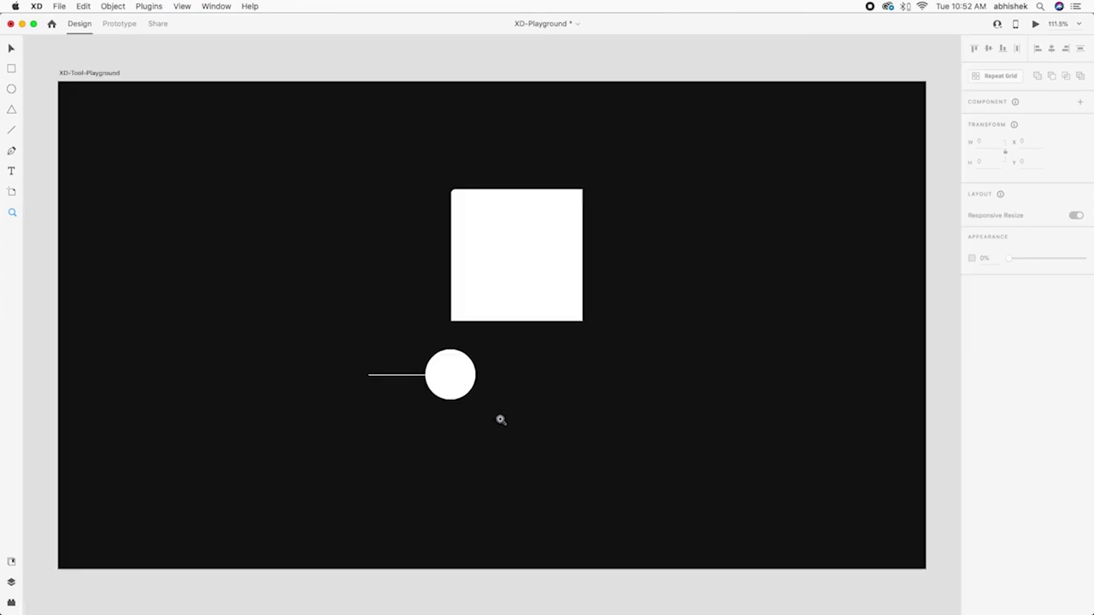